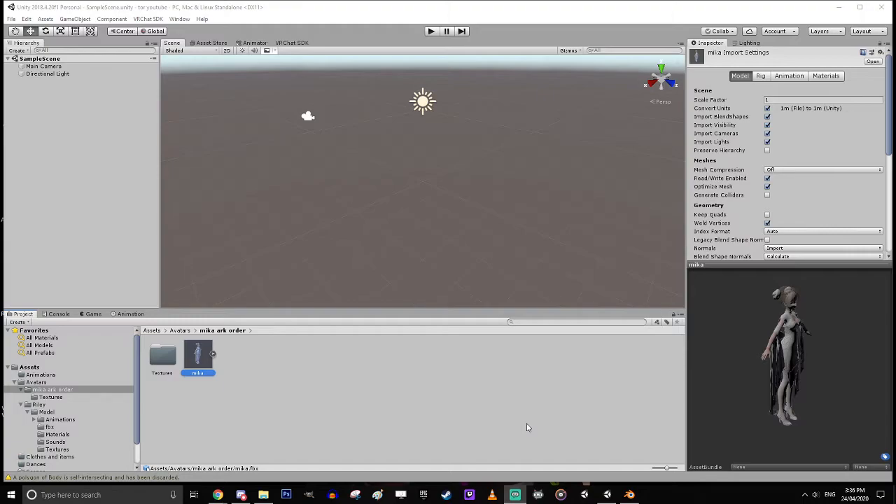
- Switch to Blender, inspect the textured avatar model with its armature from different angles, and close Blender
{"action": "left_click_drag", "start_coordinate": [859, 334], "coordinate": [797, 378]}
{"action": "left_click", "coordinate": [629, 494]}
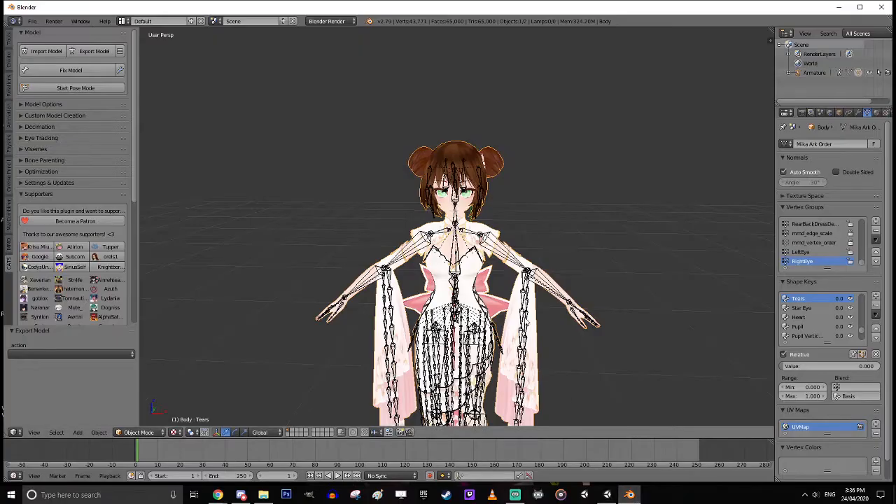
{"action": "scroll", "coordinate": [621, 336], "scroll_direction": "down", "scroll_amount": 5}
{"action": "scroll", "coordinate": [595, 338], "scroll_direction": "up", "scroll_amount": 5}
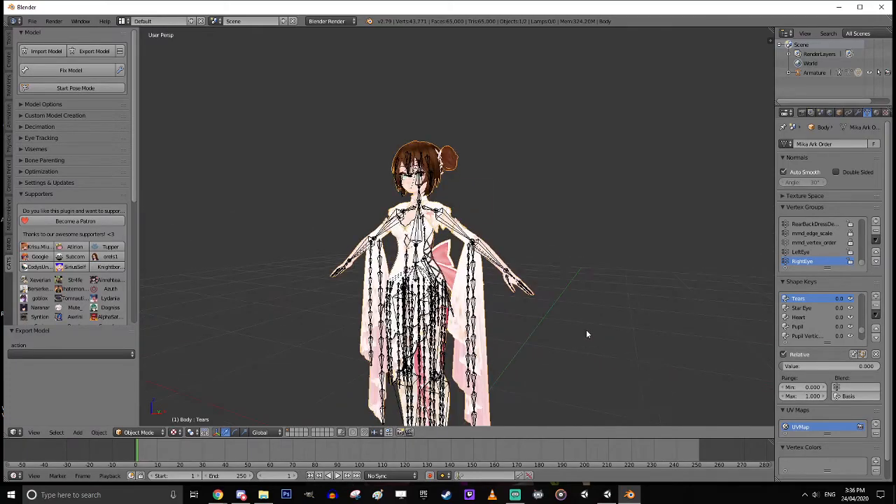
{"action": "left_click", "coordinate": [879, 9]}
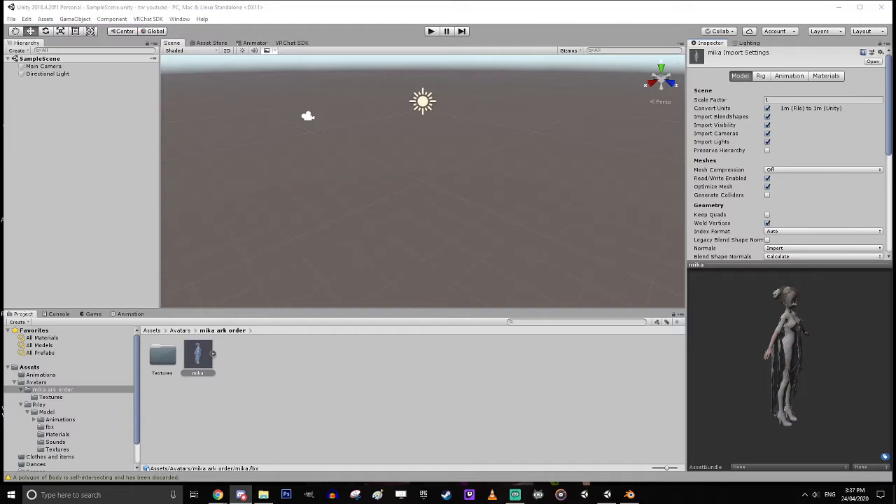
- Switch to Discord and download PoiyomiToonV5.4.14.unitypackage from the free-shader-releases channel of the Poiyomi Shaders server
{"action": "left_click_drag", "start_coordinate": [895, 260], "coordinate": [510, 1]}
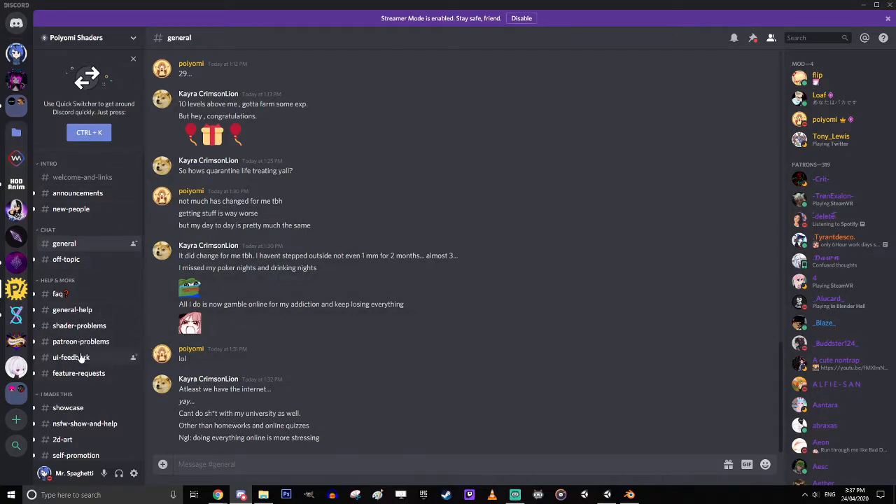
{"action": "scroll", "coordinate": [89, 319], "scroll_direction": "down", "scroll_amount": 3}
{"action": "scroll", "coordinate": [88, 313], "scroll_direction": "down", "scroll_amount": 6}
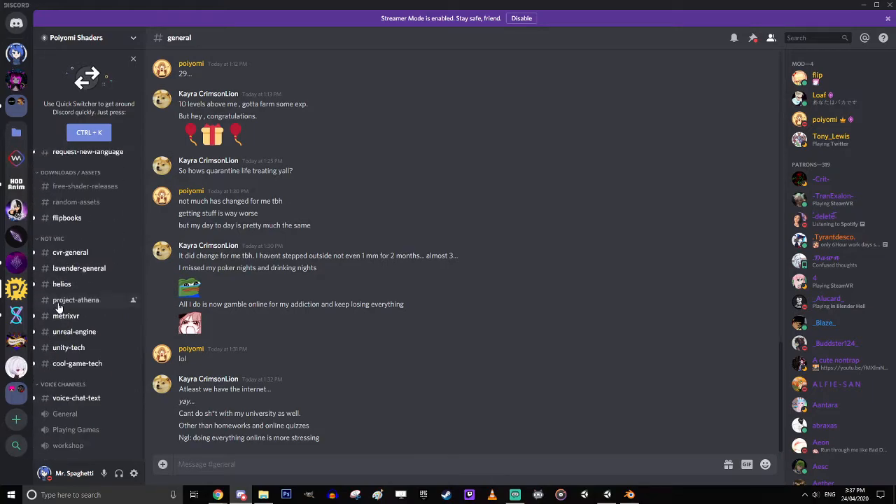
{"action": "left_click", "coordinate": [82, 188]}
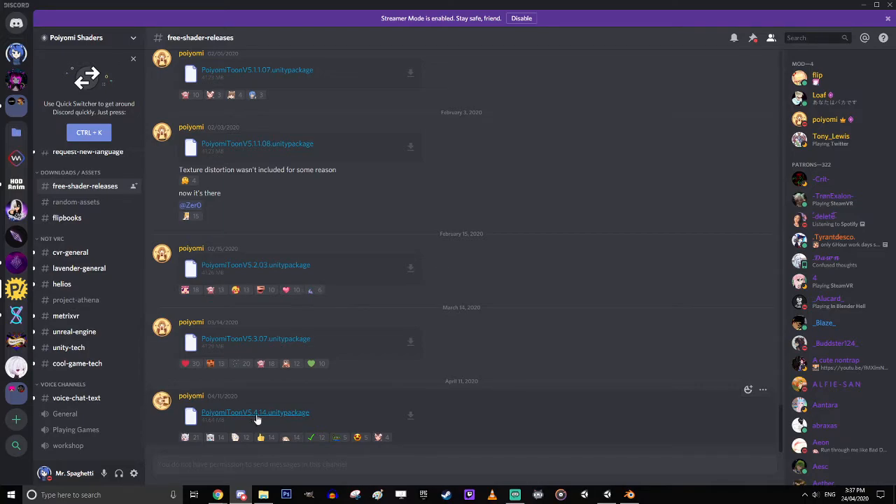
{"action": "left_click", "coordinate": [412, 418]}
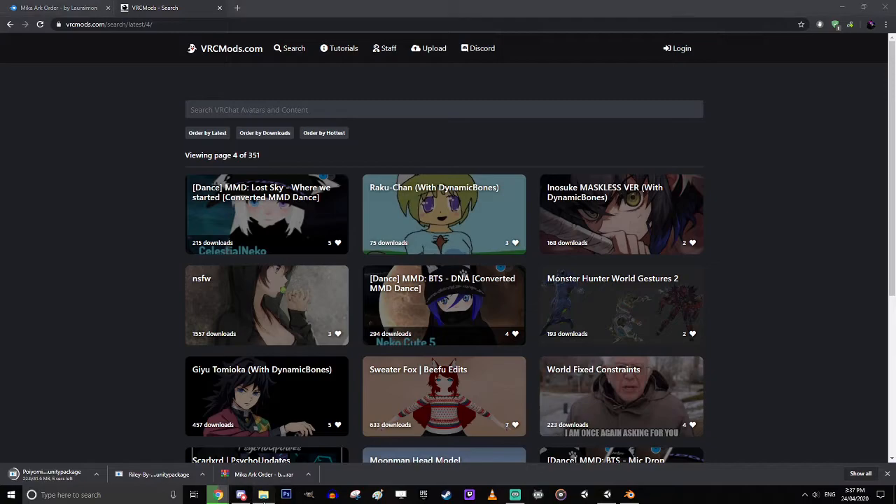
- Show the downloaded PoiyomiToonV5.4.14 package in its folder and bring the Unity project back behind the file window
{"action": "left_click", "coordinate": [263, 495]}
{"action": "left_click", "coordinate": [263, 495]}
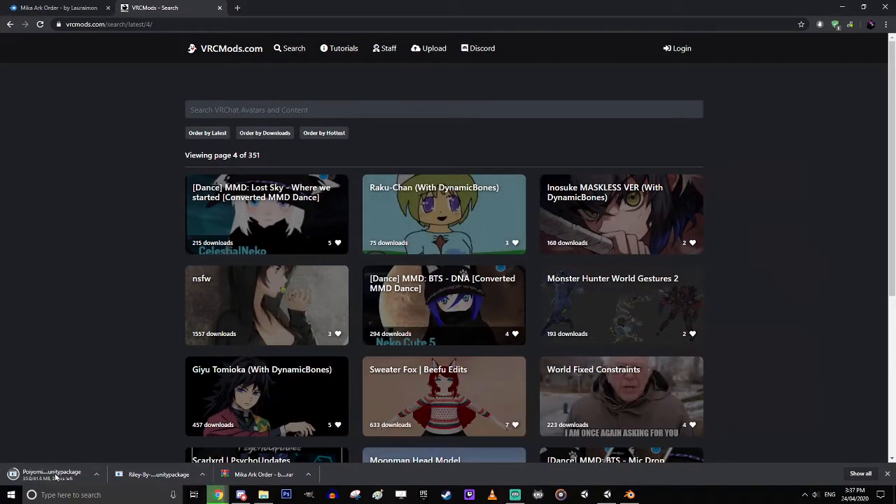
{"action": "left_click", "coordinate": [97, 476]}
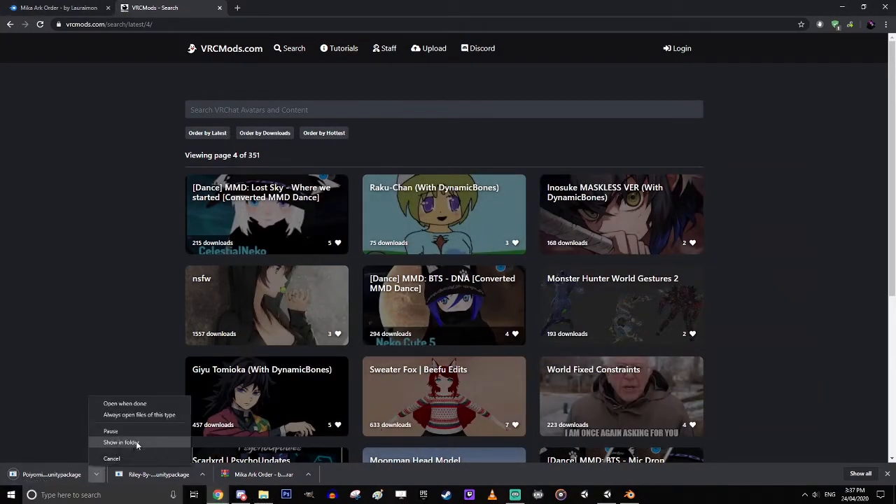
{"action": "left_click", "coordinate": [119, 443]}
{"action": "left_click", "coordinate": [842, 7]}
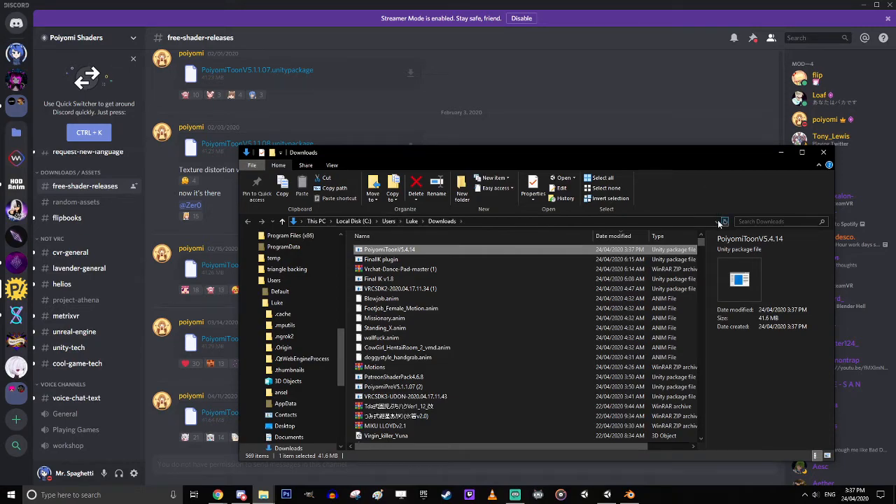
{"action": "left_click", "coordinate": [864, 7]}
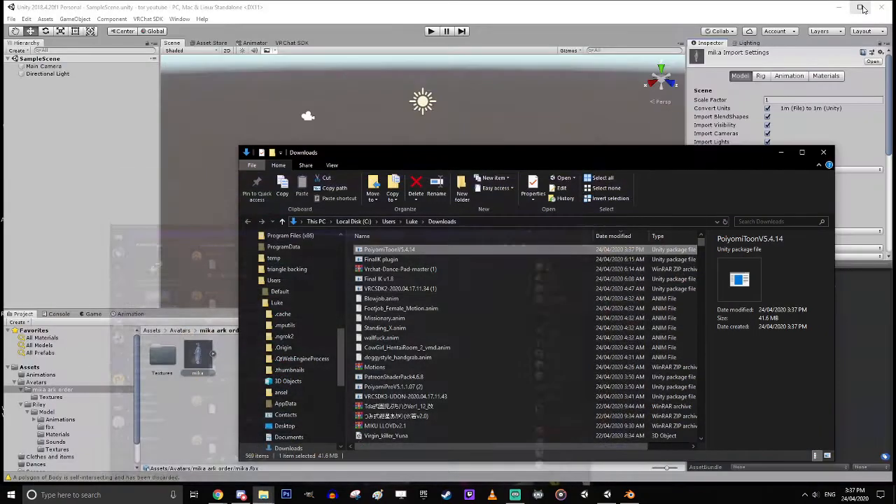
- Open the PoiyomiToonV5.4.14 package in Unity, look through its file list, and import all of its contents
{"action": "double_click", "coordinate": [383, 251]}
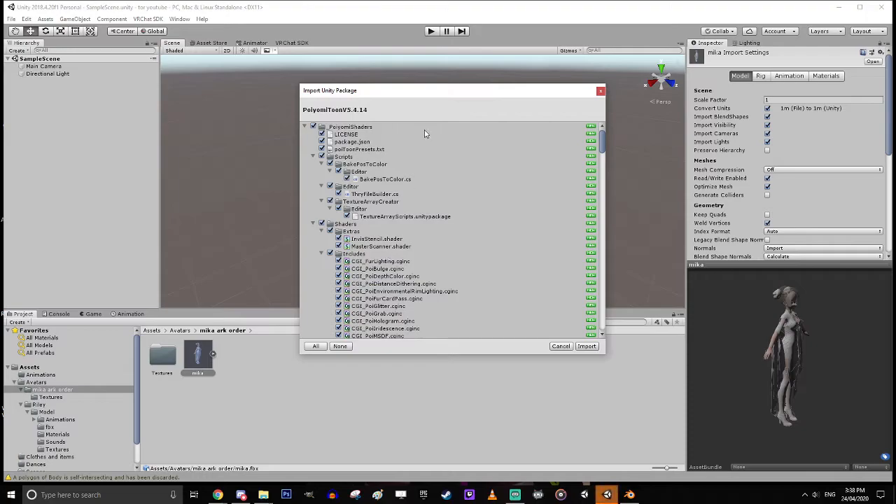
{"action": "scroll", "coordinate": [375, 165], "scroll_direction": "down", "scroll_amount": 2}
{"action": "scroll", "coordinate": [375, 165], "scroll_direction": "down", "scroll_amount": 20}
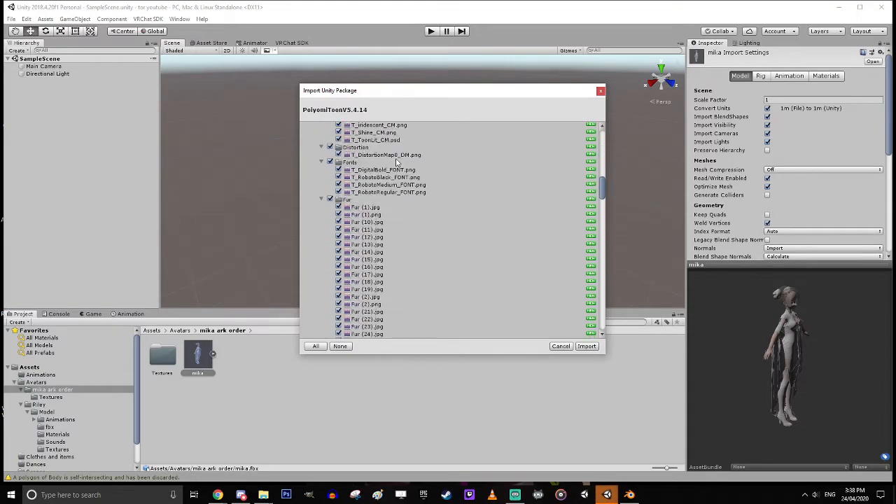
{"action": "scroll", "coordinate": [340, 152], "scroll_direction": "down", "scroll_amount": 20}
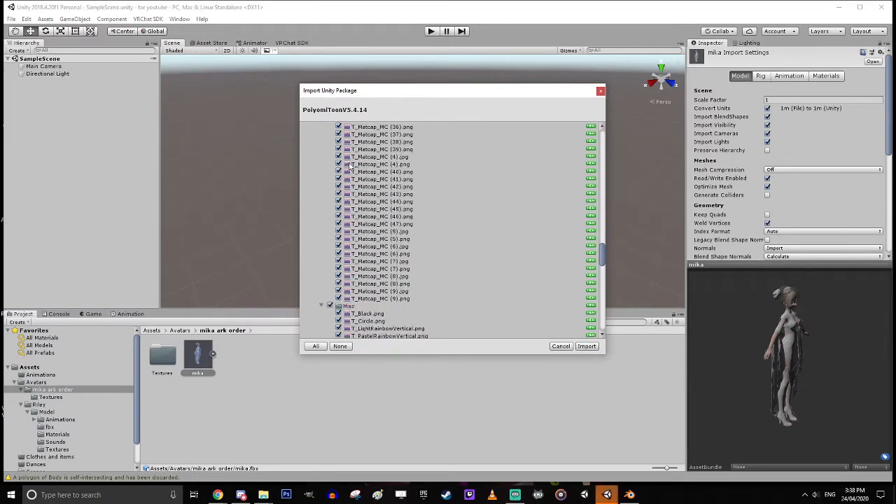
{"action": "scroll", "coordinate": [362, 204], "scroll_direction": "down", "scroll_amount": 20}
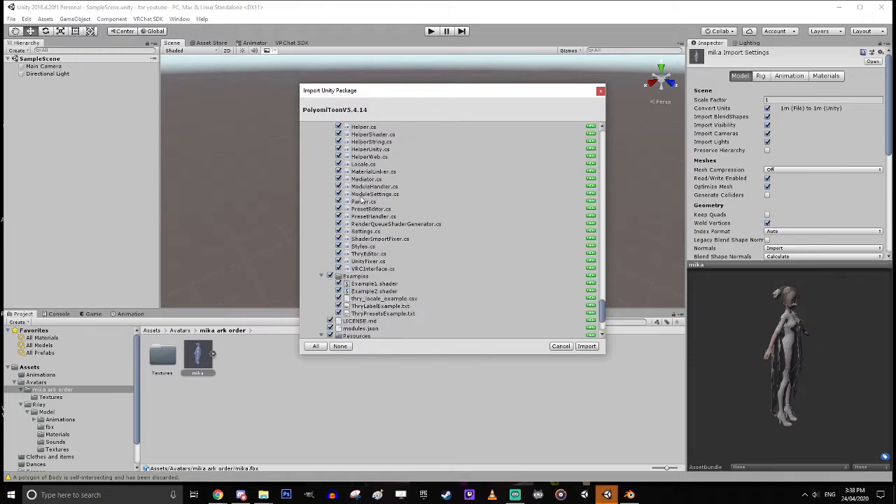
{"action": "scroll", "coordinate": [433, 221], "scroll_direction": "up", "scroll_amount": 20}
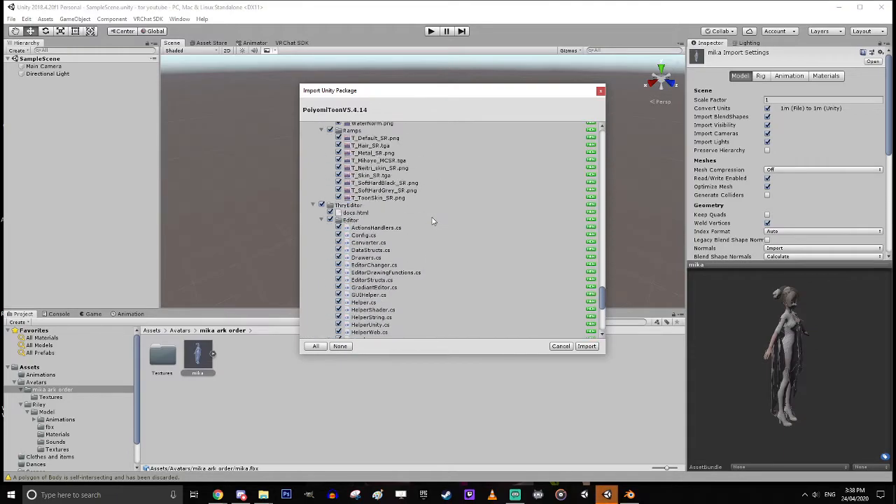
{"action": "scroll", "coordinate": [441, 217], "scroll_direction": "up", "scroll_amount": 20}
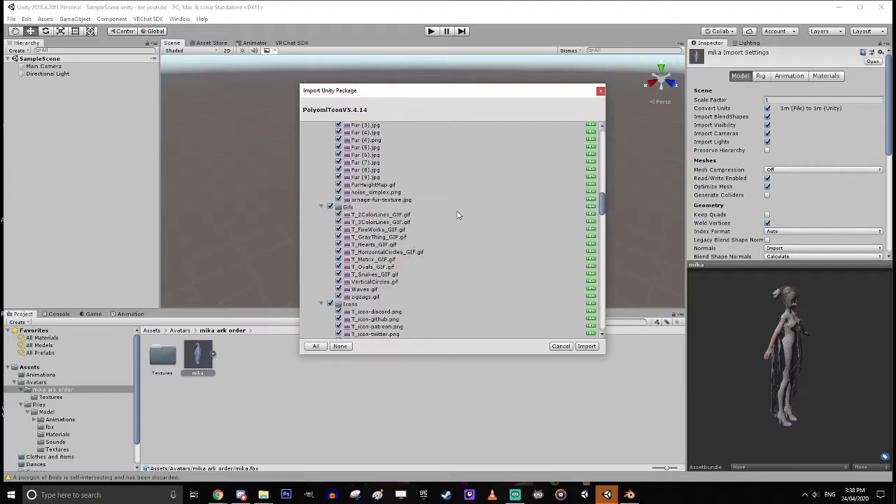
{"action": "scroll", "coordinate": [451, 199], "scroll_direction": "up", "scroll_amount": 8}
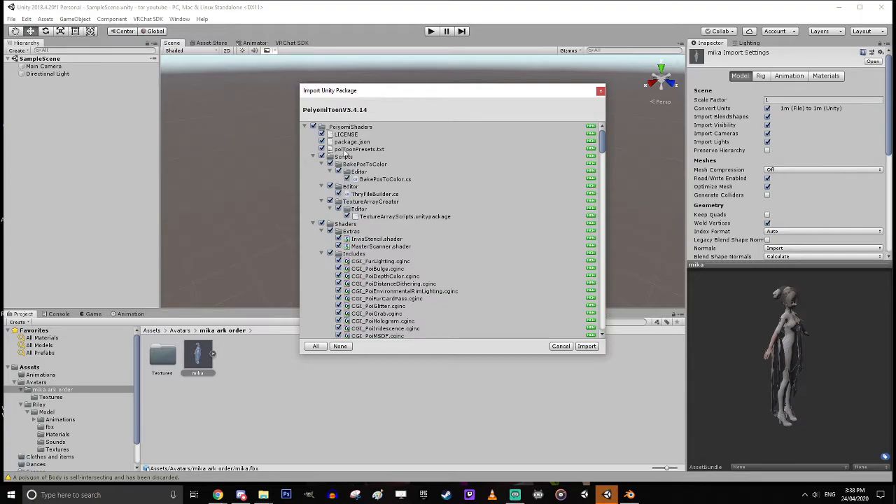
{"action": "left_click_drag", "start_coordinate": [603, 147], "coordinate": [612, 102]}
{"action": "scroll", "coordinate": [412, 256], "scroll_direction": "down", "scroll_amount": 15}
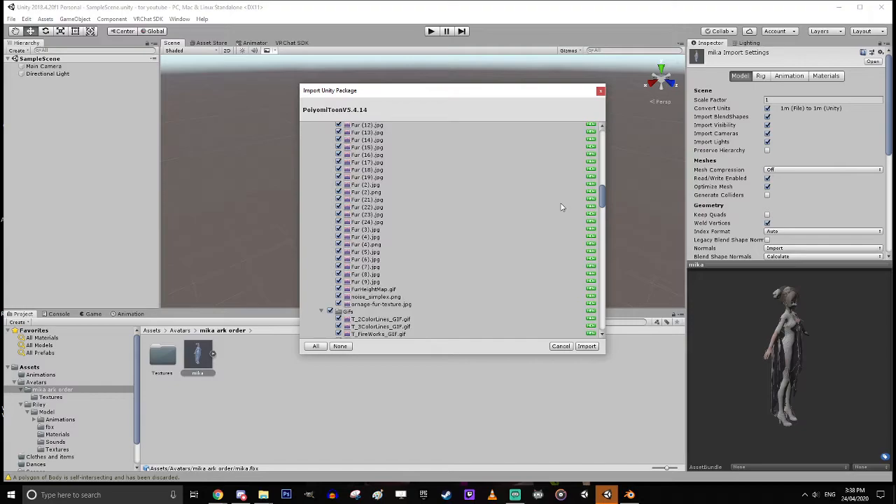
{"action": "left_click_drag", "start_coordinate": [602, 196], "coordinate": [593, 103]}
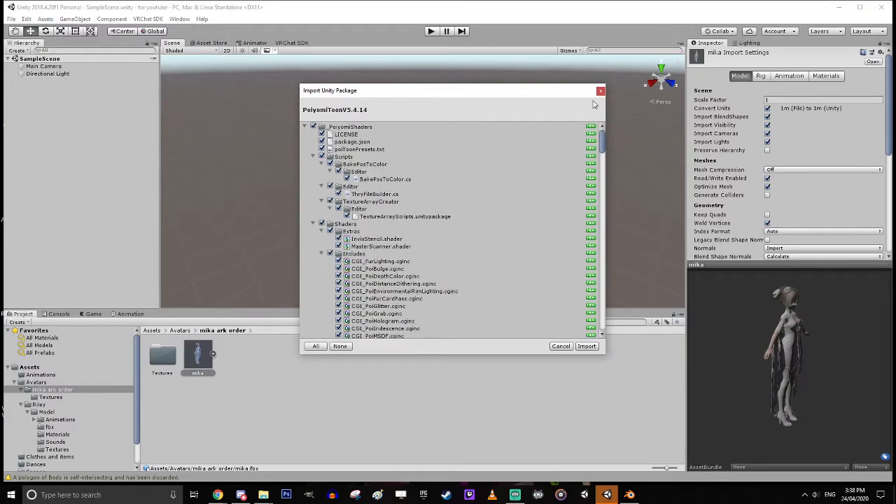
{"action": "left_click", "coordinate": [586, 346]}
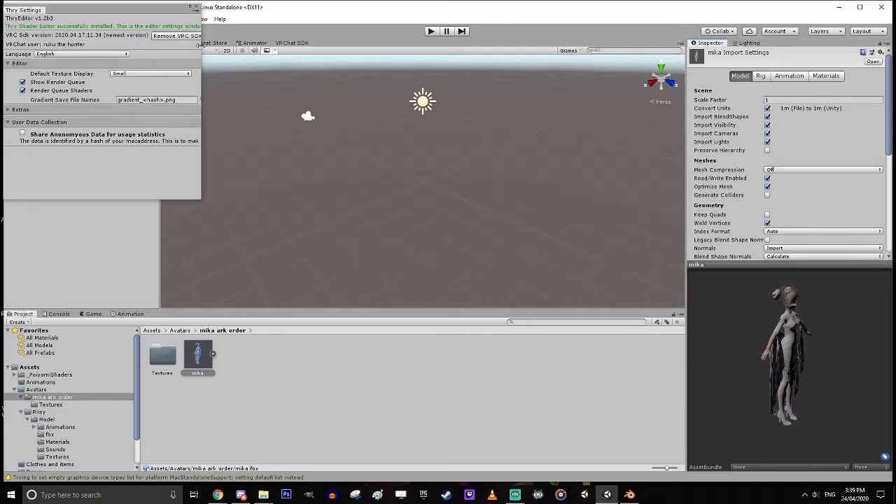
- Widen the Thry Settings window, look at its Extras options, and close the window
{"action": "left_click_drag", "start_coordinate": [201, 43], "coordinate": [269, 51]}
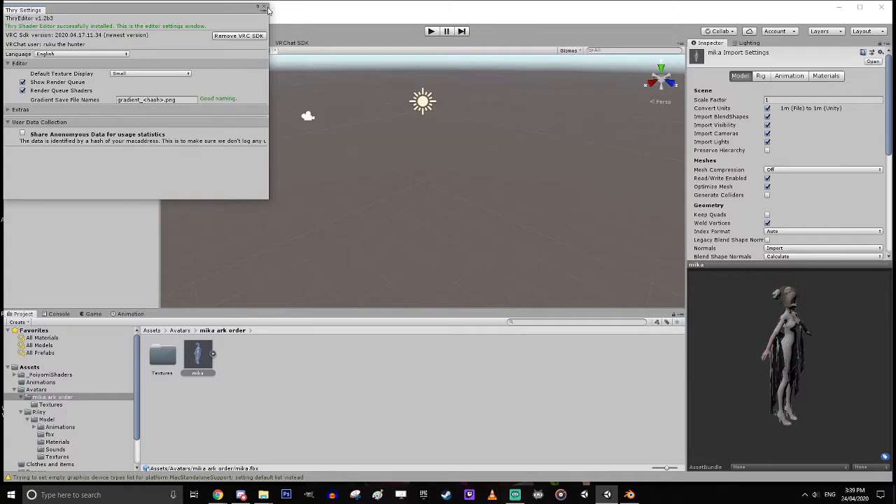
{"action": "left_click", "coordinate": [7, 110]}
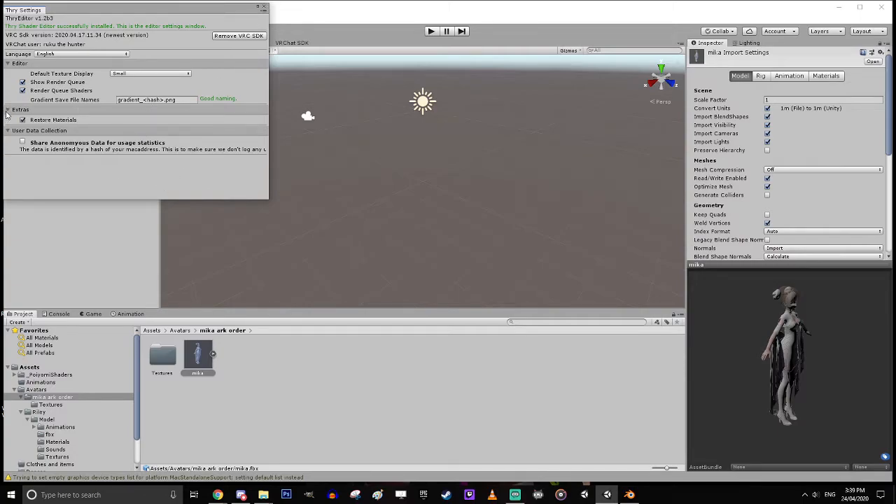
{"action": "left_click", "coordinate": [7, 111]}
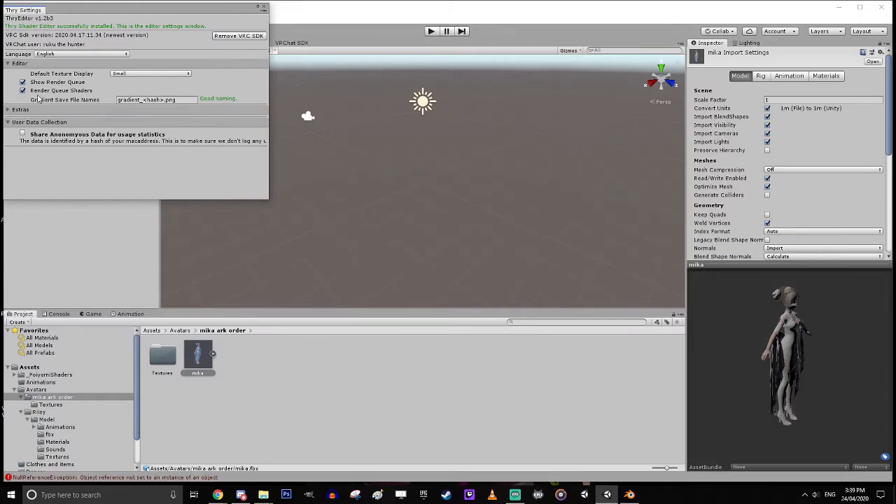
{"action": "left_click", "coordinate": [263, 6]}
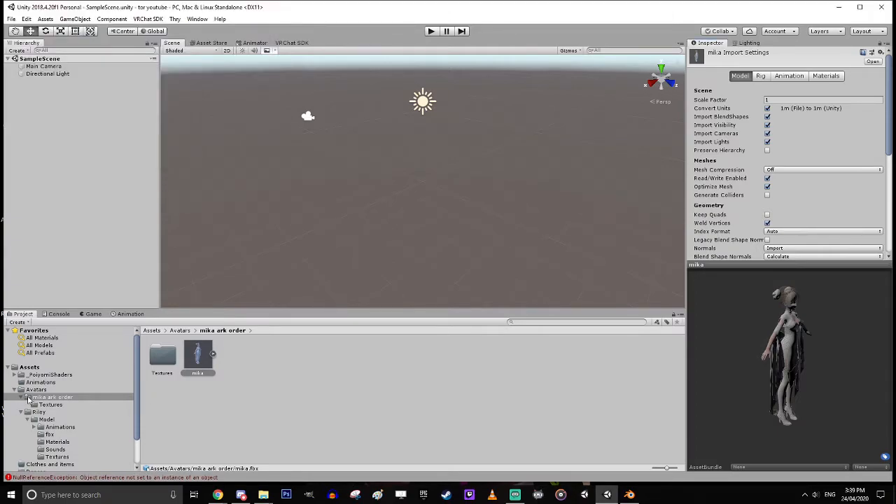
- Create a folder named Shaders in Assets and move the _PoiyomiShaders folder into it
{"action": "left_click", "coordinate": [25, 367]}
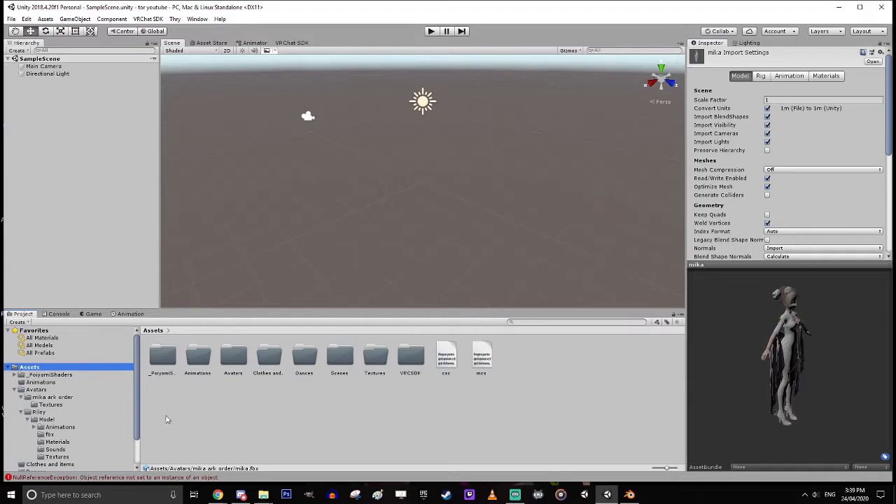
{"action": "right_click", "coordinate": [226, 416]}
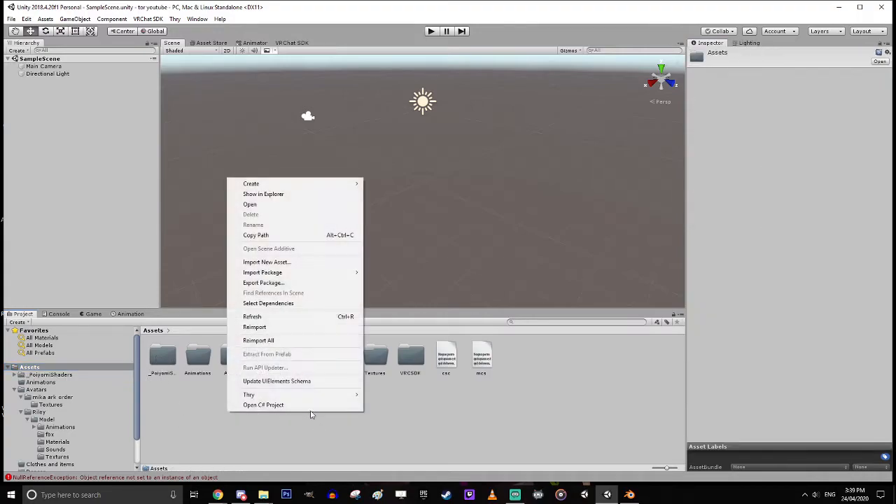
{"action": "mouse_move", "coordinate": [339, 185]}
{"action": "left_click", "coordinate": [424, 153]}
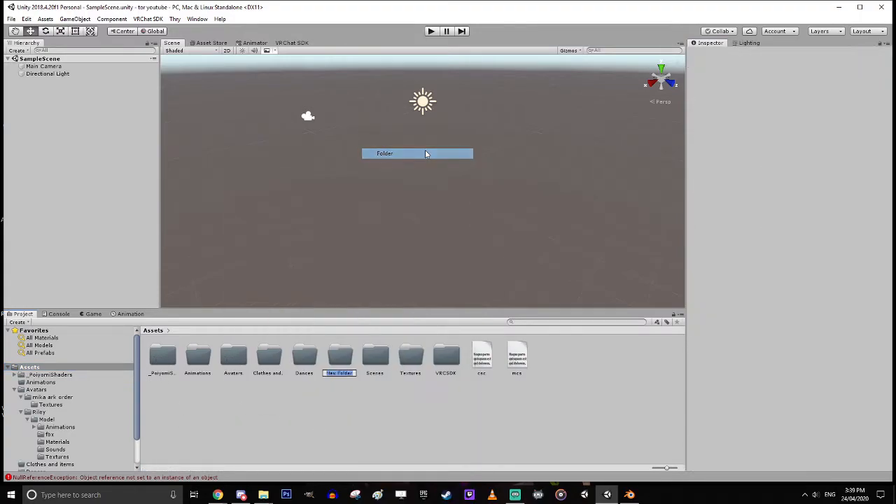
{"action": "type", "text": "Shaders"}
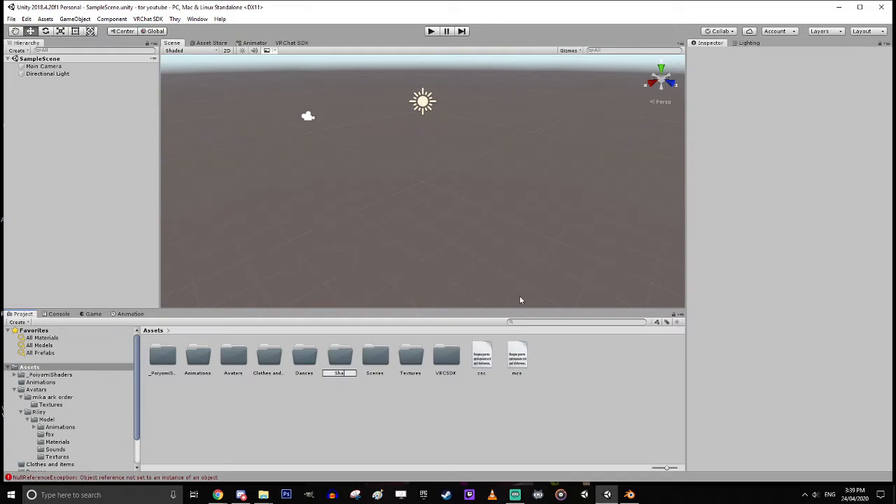
{"action": "key", "text": "Return"}
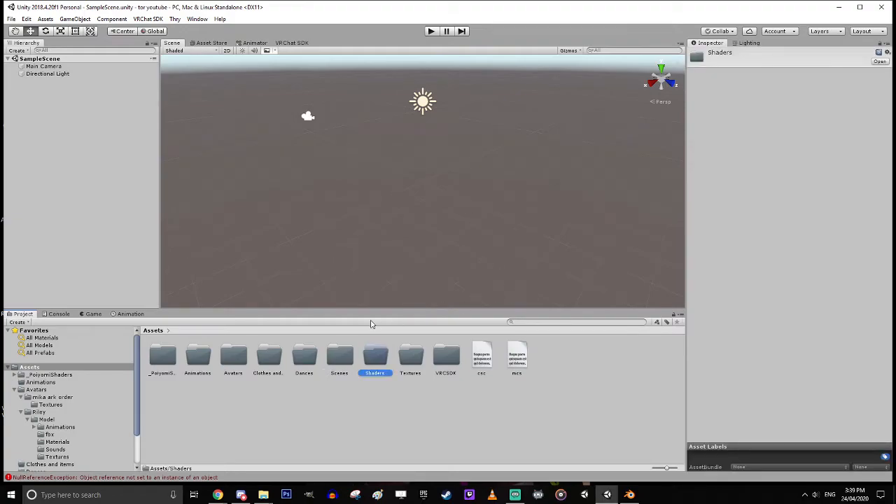
{"action": "left_click", "coordinate": [166, 358]}
{"action": "left_click_drag", "start_coordinate": [382, 359], "coordinate": [381, 357]}
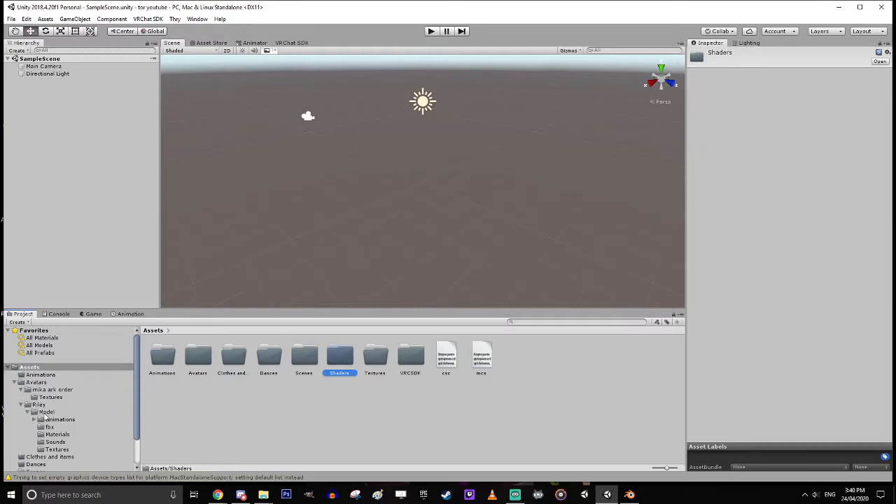
- Set the rig animation type of the mika model in the mika ark order folder to Humanoid and apply it
{"action": "left_click", "coordinate": [22, 405]}
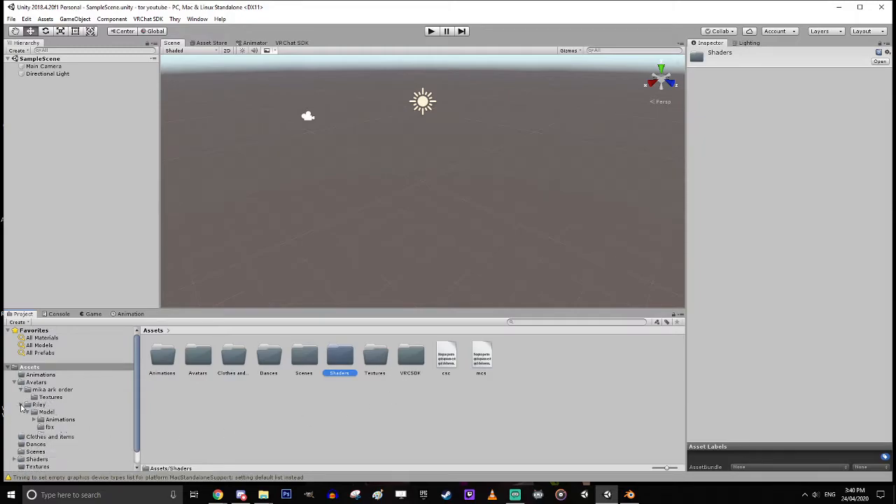
{"action": "left_click", "coordinate": [53, 390]}
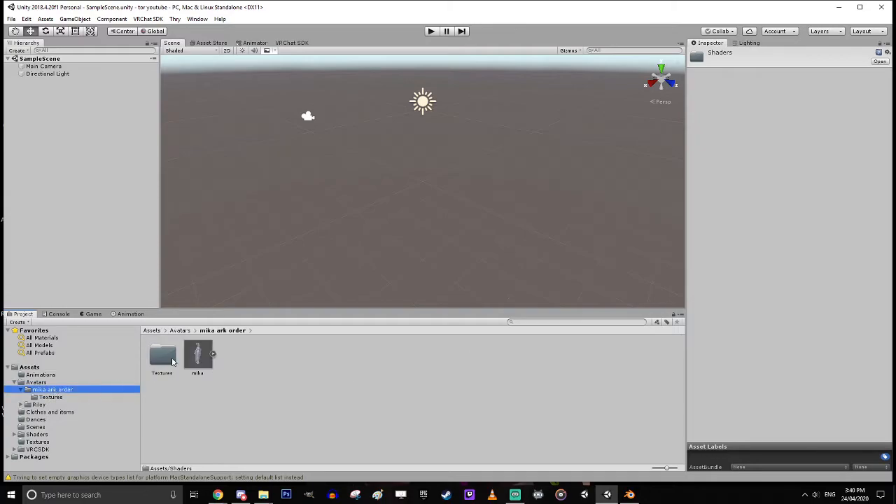
{"action": "left_click", "coordinate": [196, 354]}
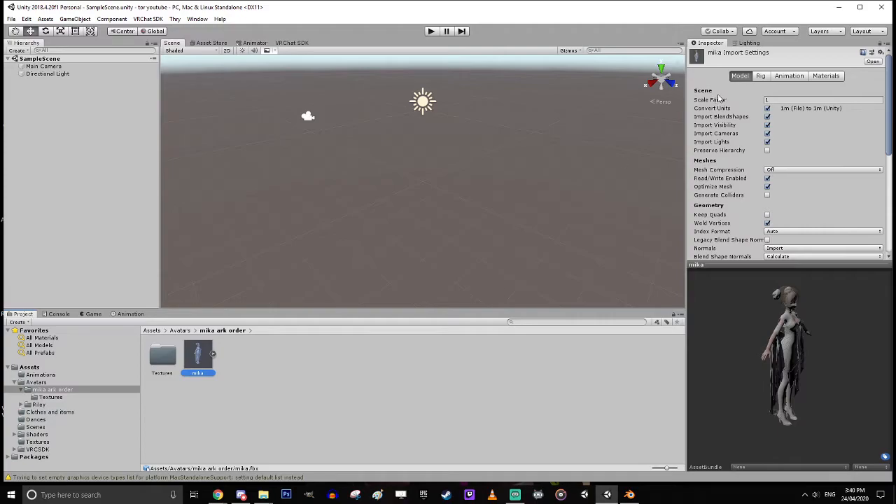
{"action": "left_click", "coordinate": [763, 76]}
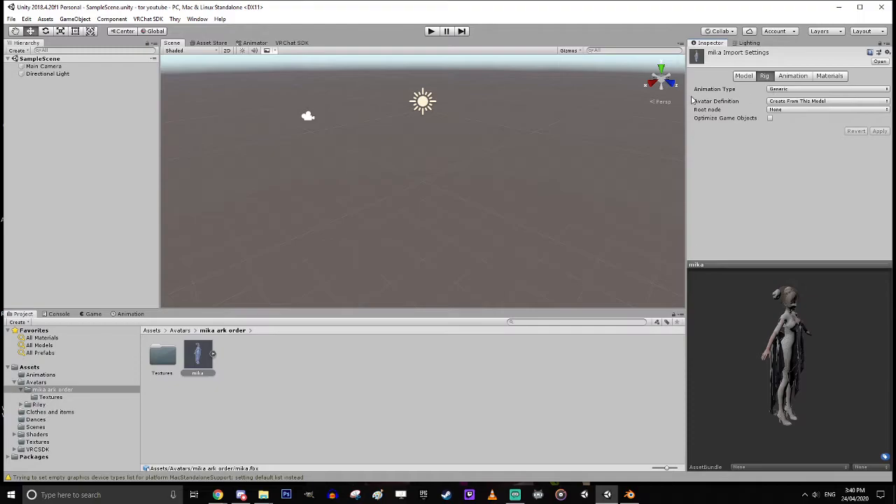
{"action": "left_click", "coordinate": [776, 89]}
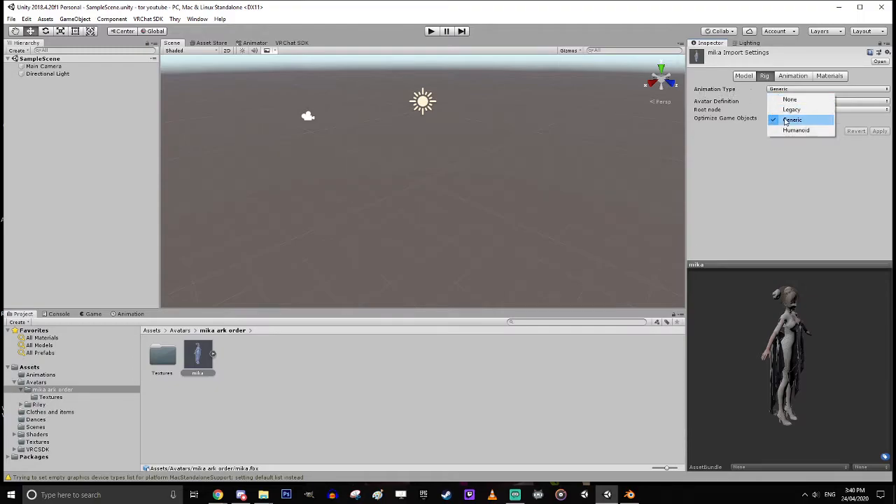
{"action": "left_click", "coordinate": [796, 131]}
{"action": "left_click", "coordinate": [880, 146]}
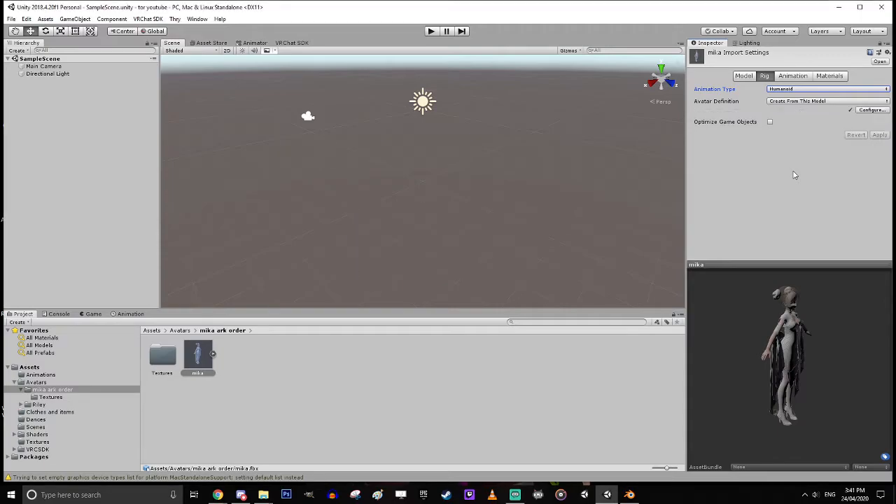
- Open the avatar configuration for the mika rig and frame the model from the front in the scene
{"action": "left_click", "coordinate": [885, 110]}
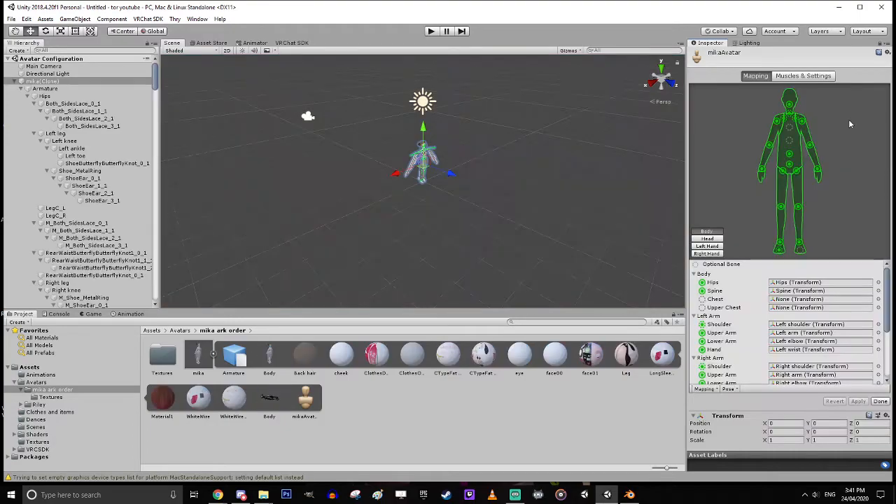
{"action": "scroll", "coordinate": [454, 132], "scroll_direction": "up", "scroll_amount": 5}
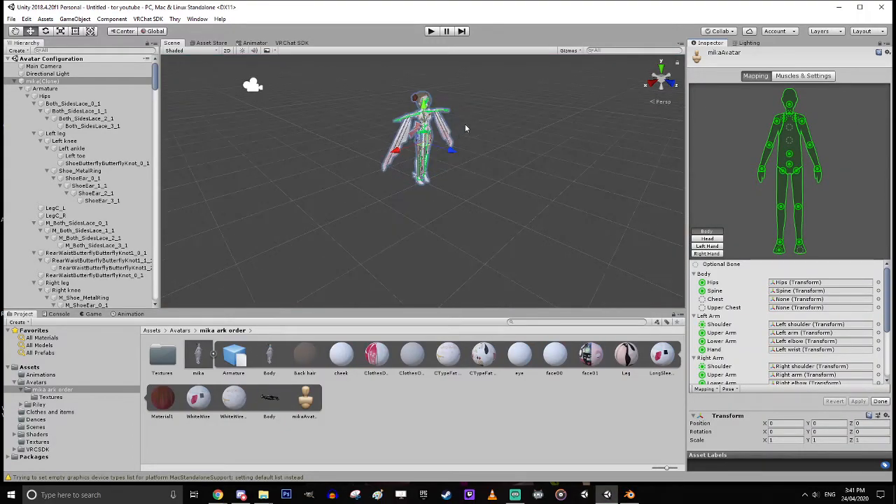
{"action": "scroll", "coordinate": [461, 126], "scroll_direction": "up", "scroll_amount": 4}
{"action": "middle_click_drag", "start_coordinate": [404, 125], "coordinate": [332, 268]}
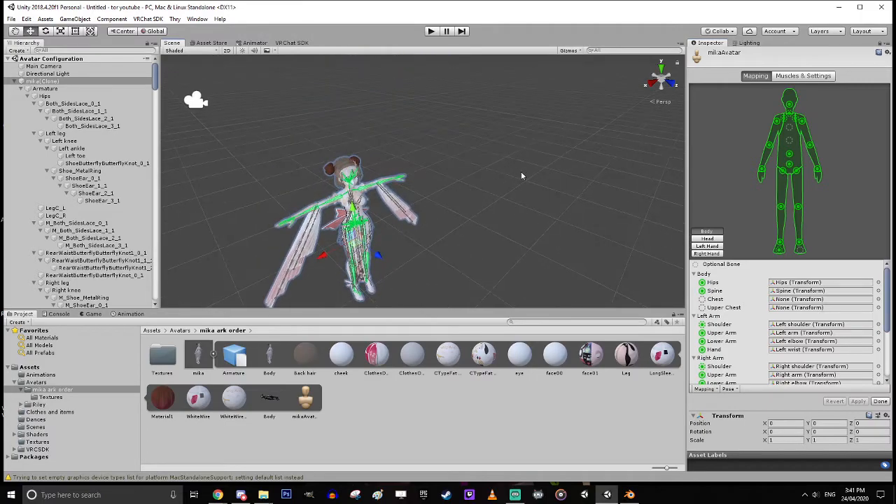
{"action": "right_click_drag", "start_coordinate": [521, 176], "coordinate": [334, 121]}
{"action": "middle_click_drag", "start_coordinate": [392, 149], "coordinate": [337, 75]}
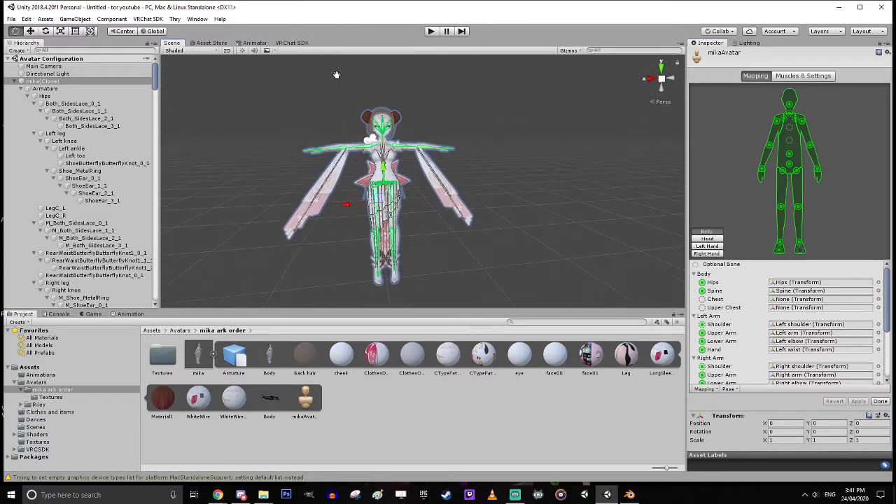
{"action": "scroll", "coordinate": [451, 136], "scroll_direction": "up", "scroll_amount": 5}
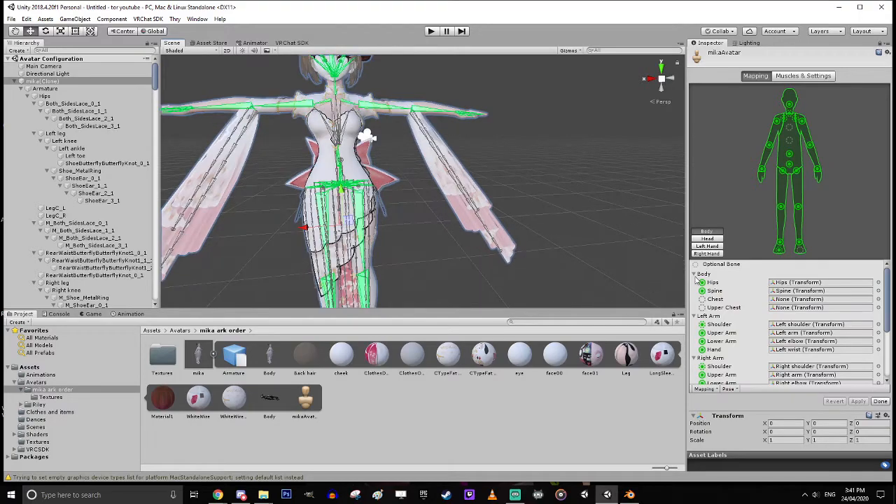
{"action": "scroll", "coordinate": [595, 224], "scroll_direction": "down", "scroll_amount": 2}
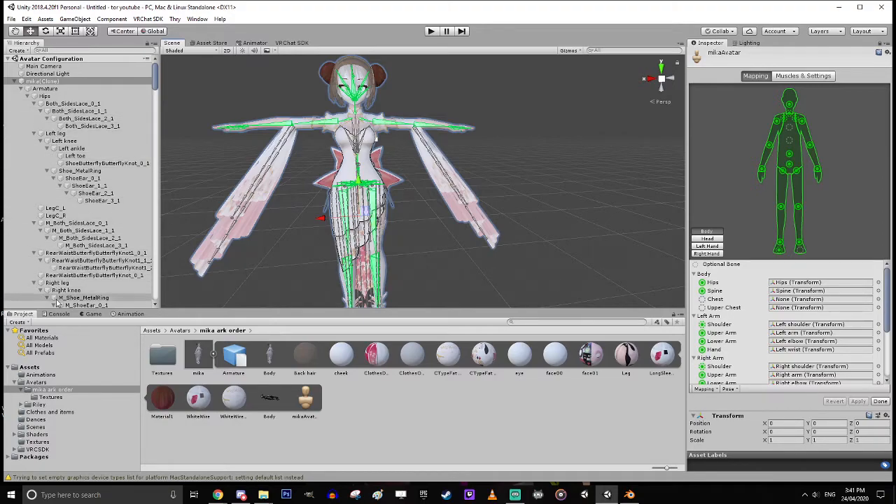
- Assign the Chest transform to the empty Chest slot in the body bone mapping
{"action": "scroll", "coordinate": [59, 269], "scroll_direction": "down", "scroll_amount": 12}
{"action": "scroll", "coordinate": [81, 217], "scroll_direction": "up", "scroll_amount": 12}
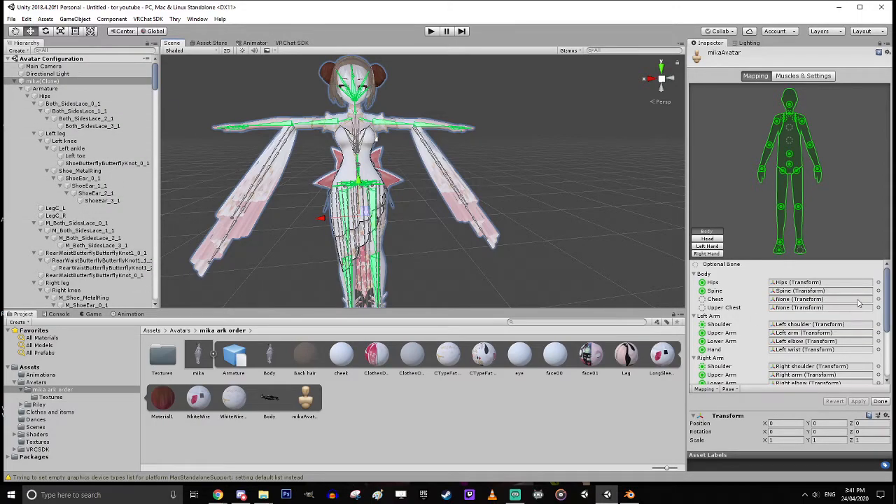
{"action": "left_click", "coordinate": [878, 299]}
{"action": "left_click_drag", "start_coordinate": [895, 131], "coordinate": [197, 152]}
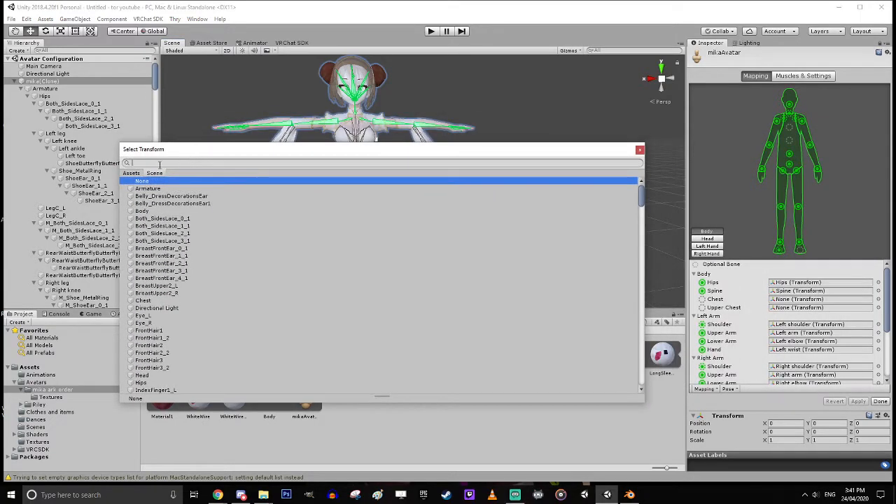
{"action": "type", "text": "che"}
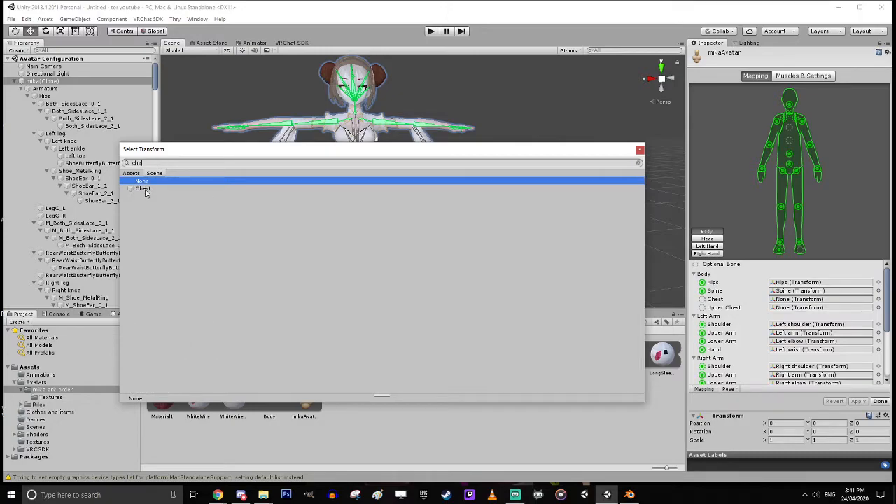
{"action": "left_click", "coordinate": [146, 190]}
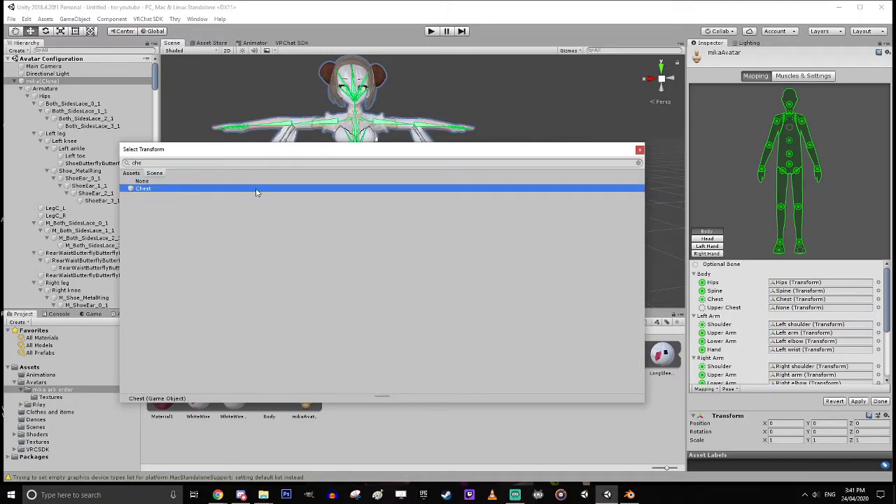
{"action": "left_click", "coordinate": [640, 150]}
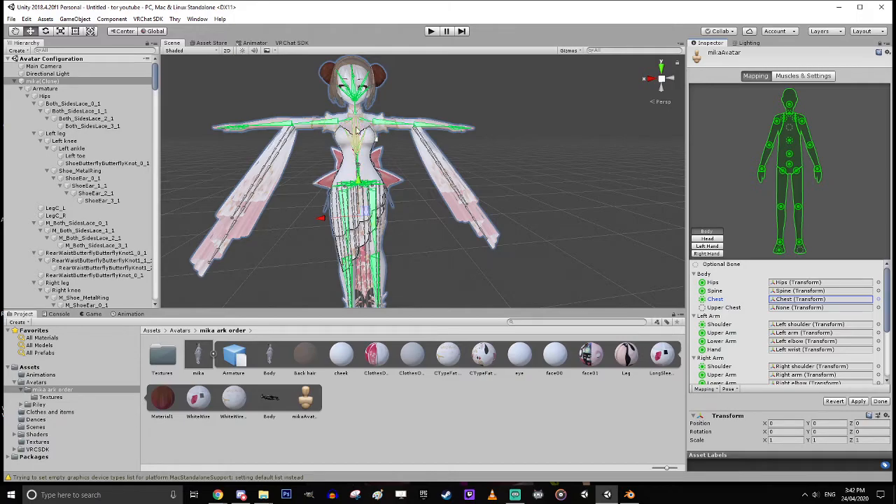
- Check the arm and leg bone mappings and inspect the model's legs and feet in the scene
{"action": "scroll", "coordinate": [801, 333], "scroll_direction": "down", "scroll_amount": 3}
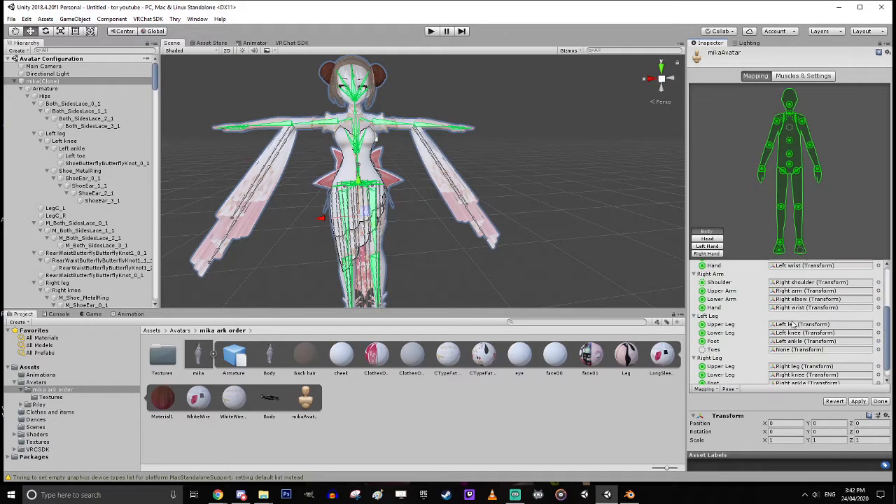
{"action": "scroll", "coordinate": [791, 321], "scroll_direction": "down", "scroll_amount": 1}
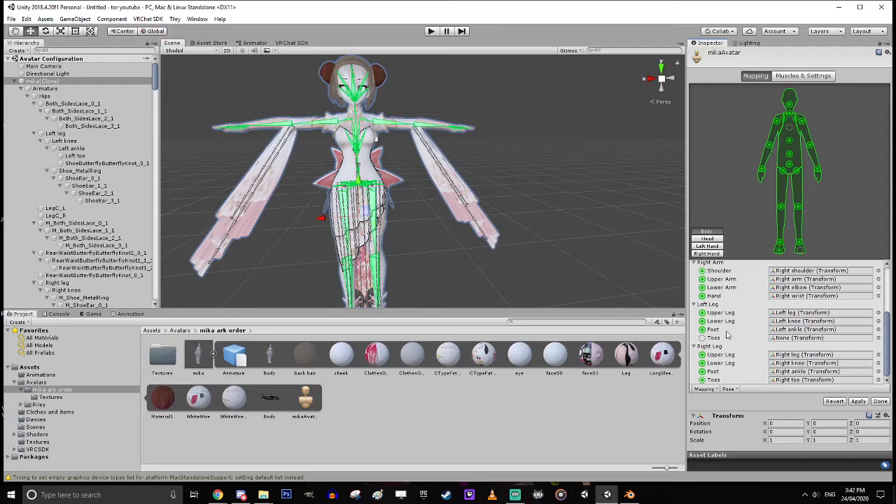
{"action": "scroll", "coordinate": [608, 255], "scroll_direction": "down", "scroll_amount": 2}
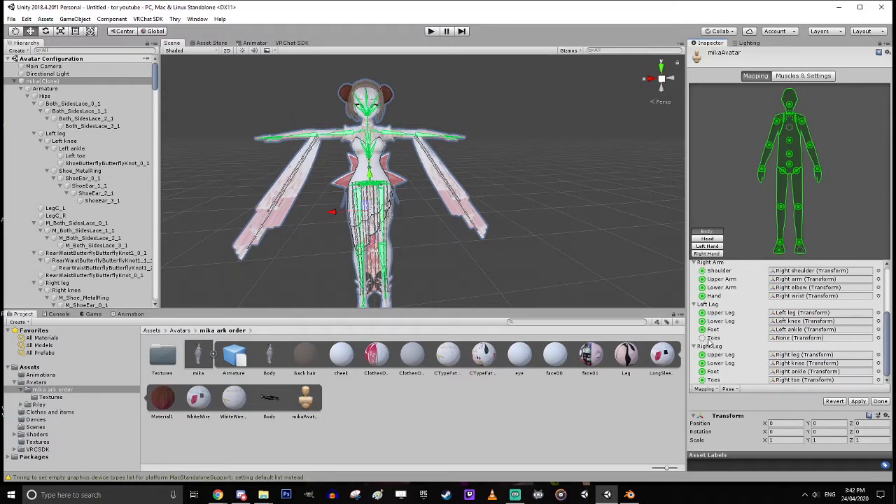
{"action": "middle_click_drag", "start_coordinate": [550, 267], "coordinate": [543, 207]}
{"action": "scroll", "coordinate": [534, 215], "scroll_direction": "up", "scroll_amount": 3}
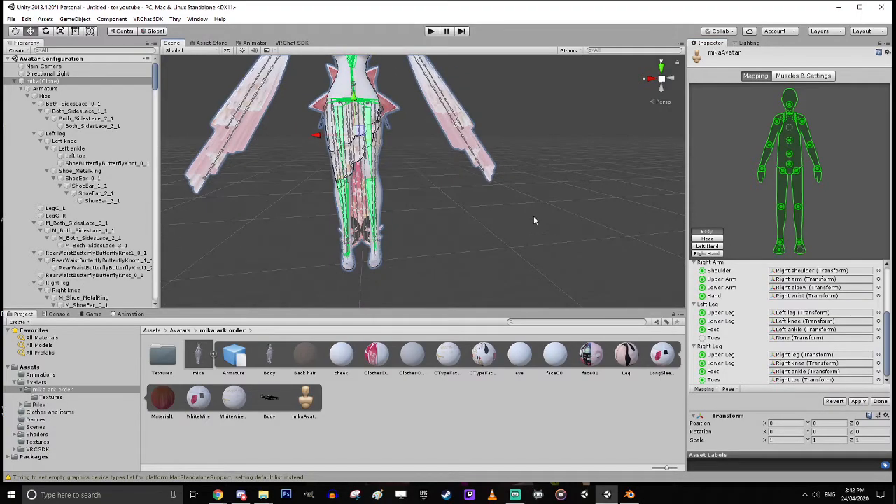
{"action": "scroll", "coordinate": [403, 267], "scroll_direction": "down", "scroll_amount": 4}
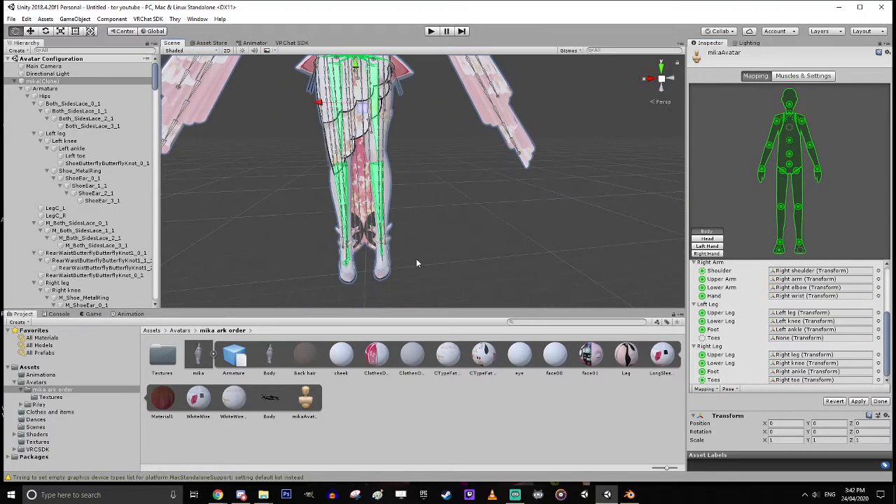
{"action": "middle_click_drag", "start_coordinate": [416, 261], "coordinate": [433, 256]}
- Switch to Blender to view the full model with its armature, and return to the Unity avatar configuration
{"action": "left_click", "coordinate": [629, 495]}
{"action": "scroll", "coordinate": [627, 335], "scroll_direction": "down", "scroll_amount": 4}
{"action": "middle_click_drag", "start_coordinate": [617, 261], "coordinate": [594, 346]}
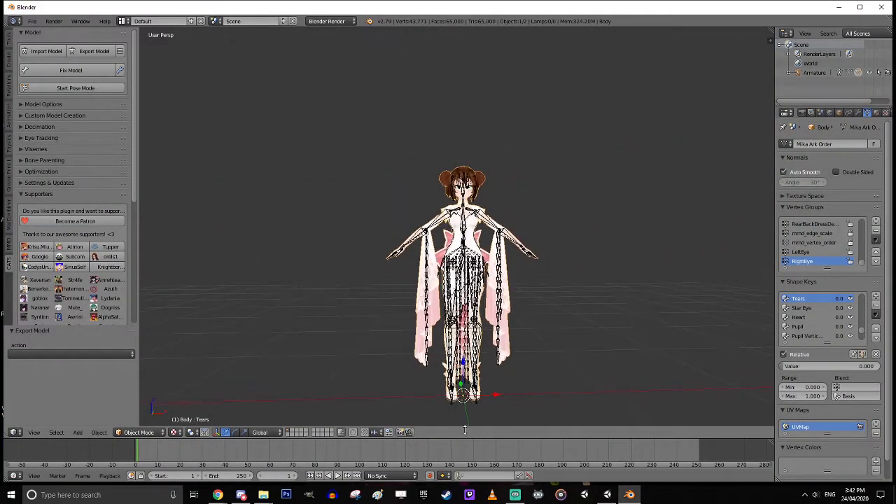
{"action": "left_click", "coordinate": [607, 494]}
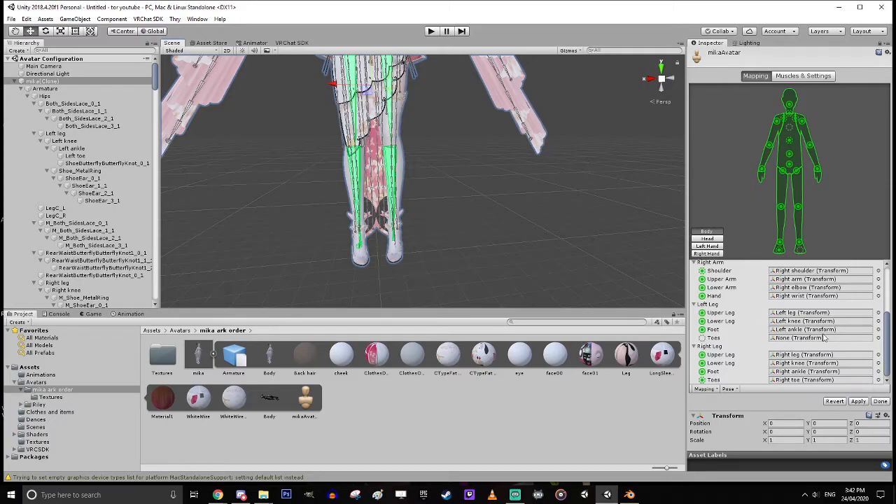
- Assign the Left toe transform to the left leg's Toes slot and review the full body bone mapping
{"action": "left_click", "coordinate": [877, 338]}
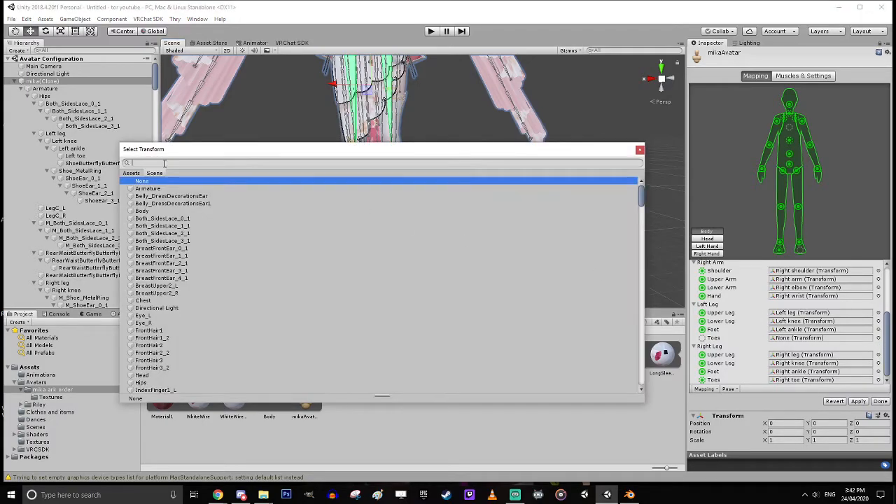
{"action": "type", "text": "left"}
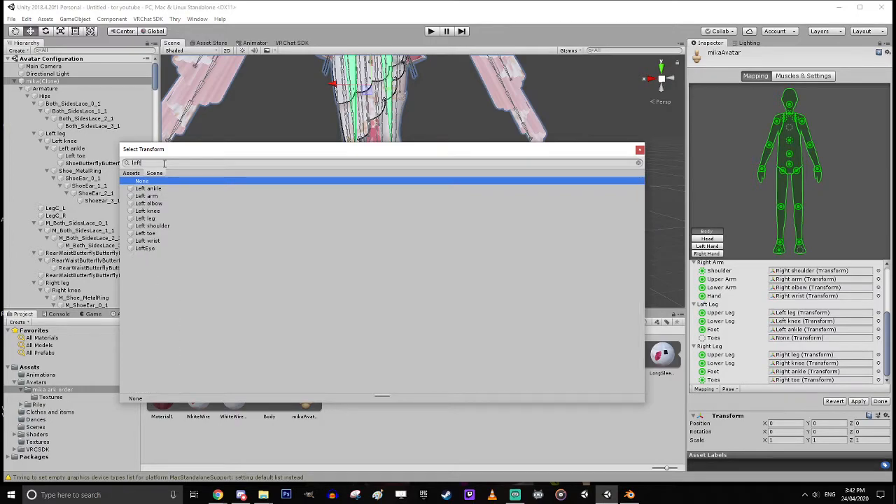
{"action": "left_click", "coordinate": [148, 234]}
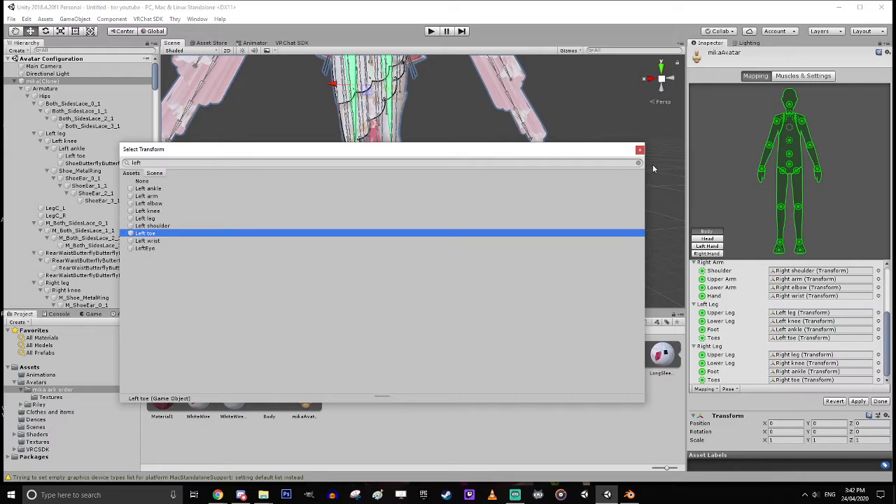
{"action": "left_click", "coordinate": [639, 150]}
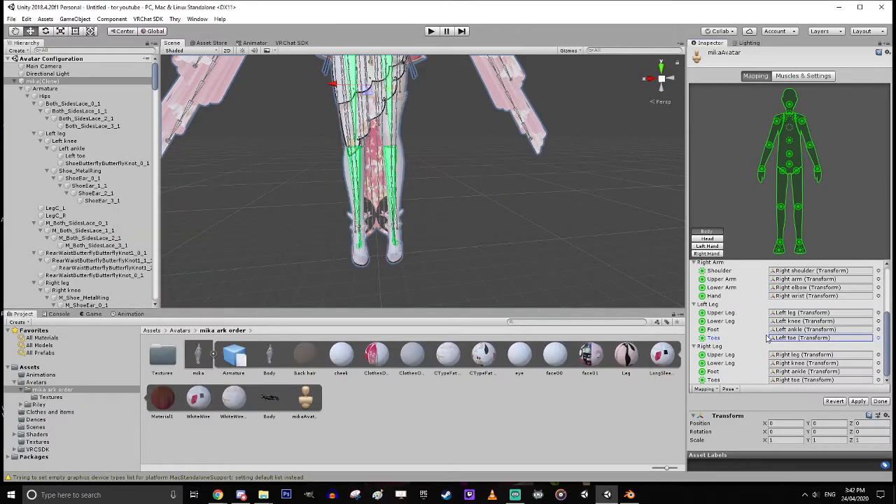
{"action": "scroll", "coordinate": [818, 366], "scroll_direction": "up", "scroll_amount": 2}
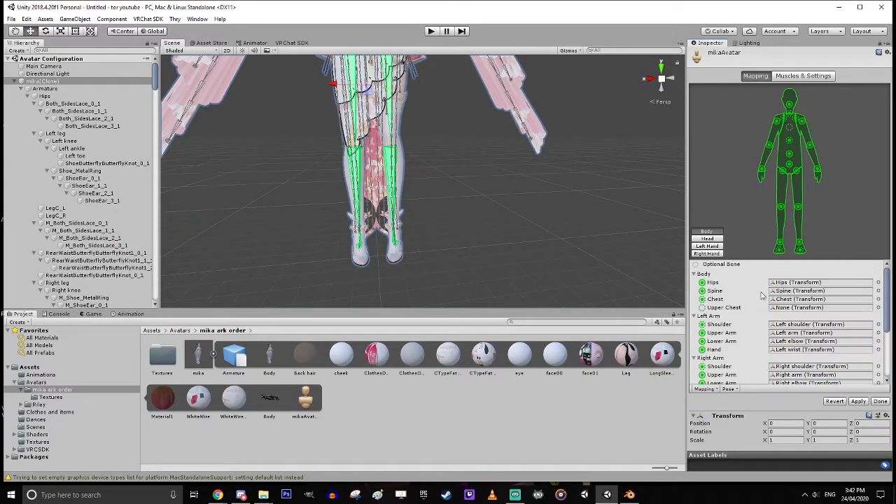
{"action": "scroll", "coordinate": [762, 289], "scroll_direction": "up", "scroll_amount": 1}
{"action": "scroll", "coordinate": [762, 289], "scroll_direction": "down", "scroll_amount": 3}
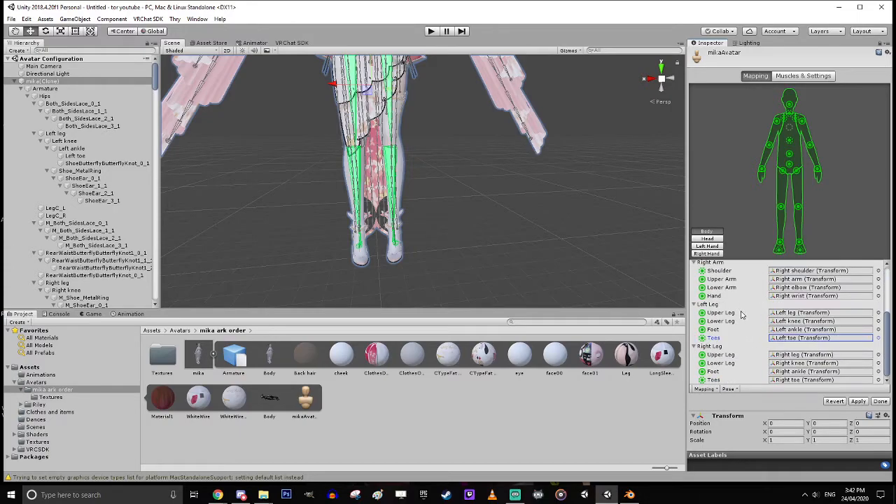
- Show the head bone mapping and clear the FrontHair2_2 transform from the Jaw slot
{"action": "left_click", "coordinate": [707, 239]}
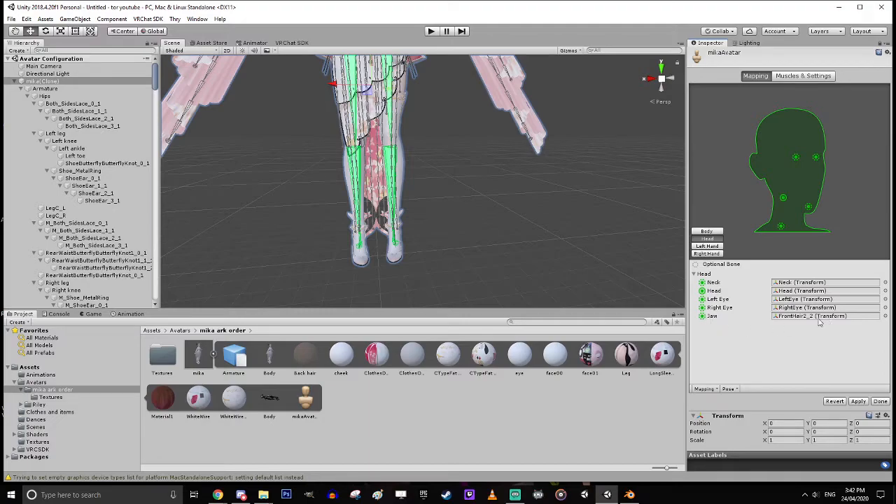
{"action": "middle_click_drag", "start_coordinate": [447, 169], "coordinate": [455, 226]}
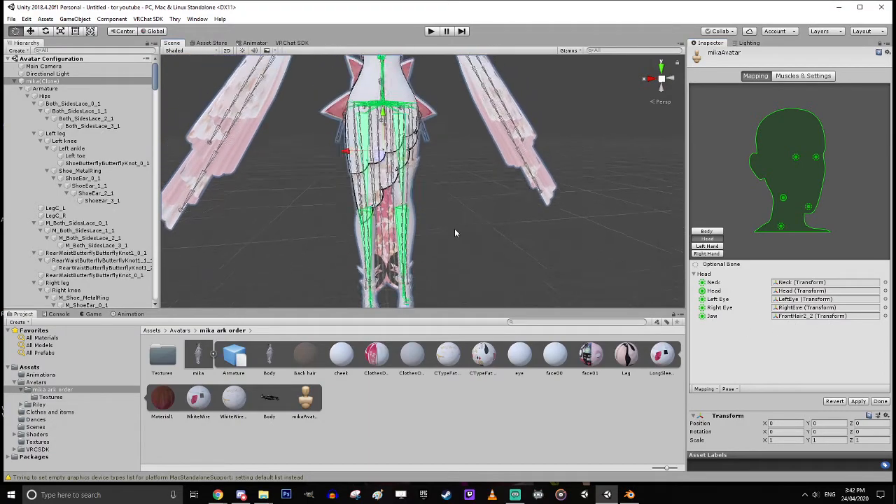
{"action": "middle_click_drag", "start_coordinate": [463, 146], "coordinate": [480, 225]}
{"action": "middle_click_drag", "start_coordinate": [480, 156], "coordinate": [465, 245]}
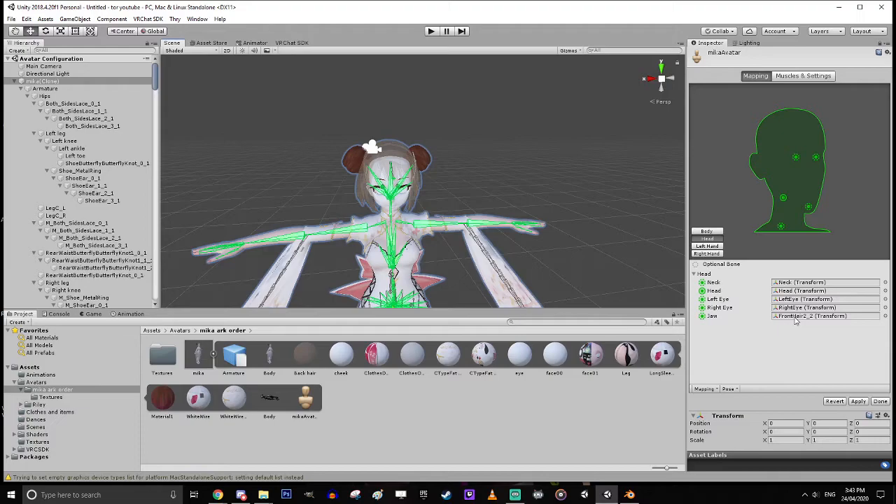
{"action": "left_click", "coordinate": [853, 320]}
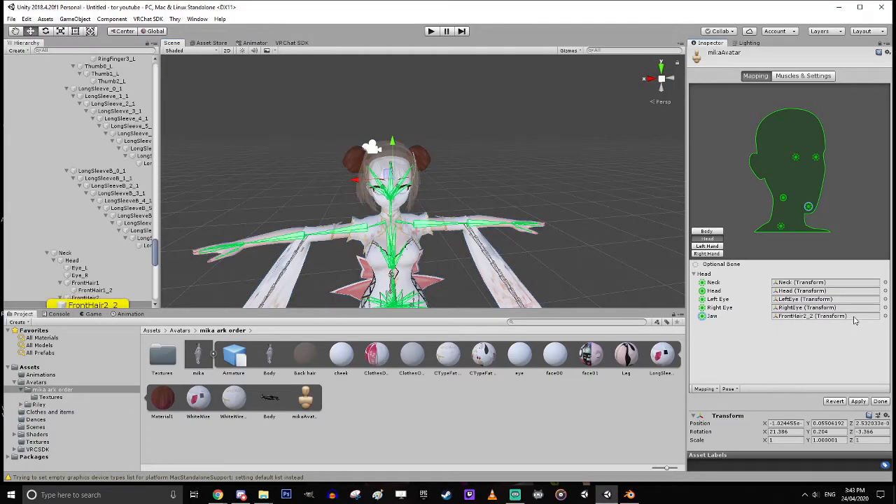
{"action": "key", "text": "Delete"}
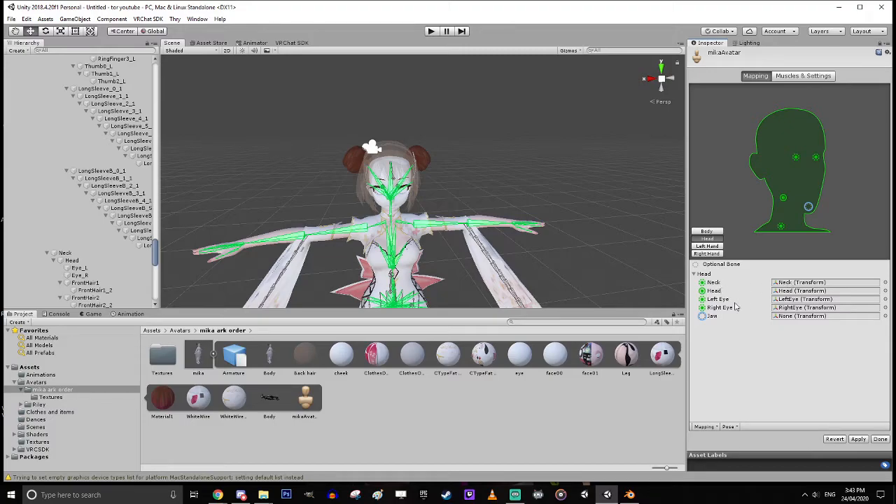
- Check the left and right hand finger bone mappings, and apply and close the avatar configuration
{"action": "left_click", "coordinate": [708, 246]}
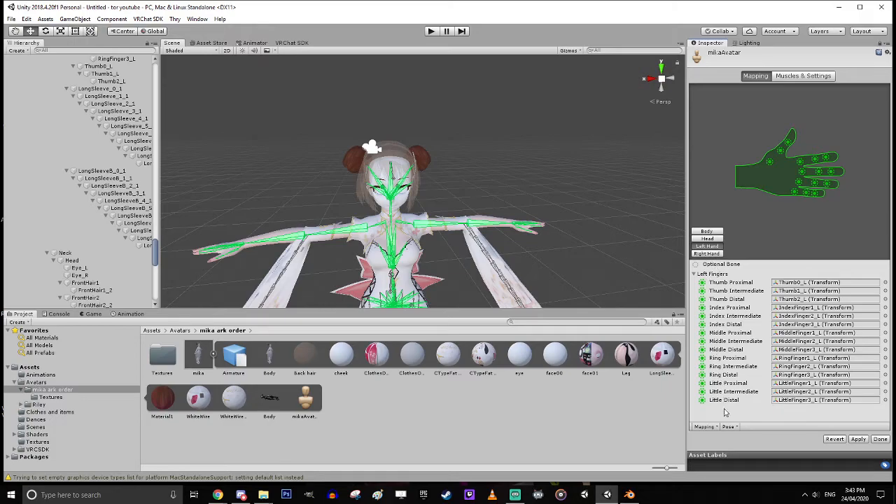
{"action": "left_click", "coordinate": [712, 255]}
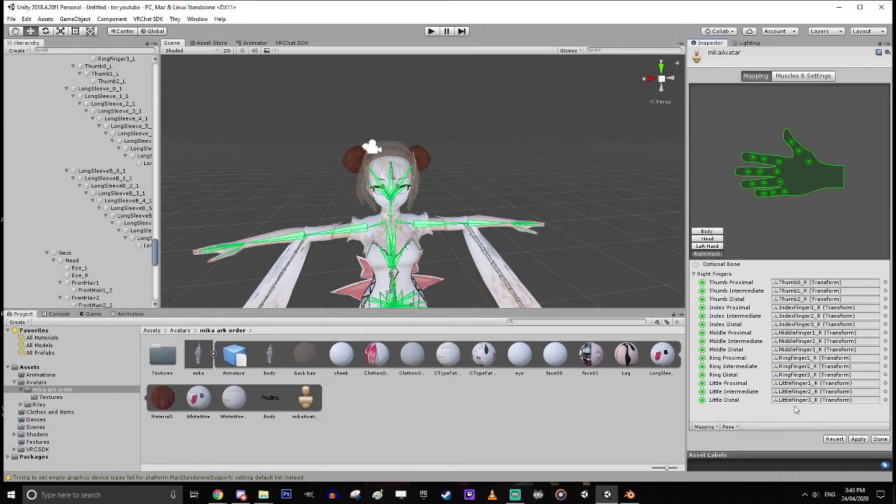
{"action": "left_click", "coordinate": [857, 440]}
{"action": "left_click", "coordinate": [858, 440]}
{"action": "left_click", "coordinate": [880, 440]}
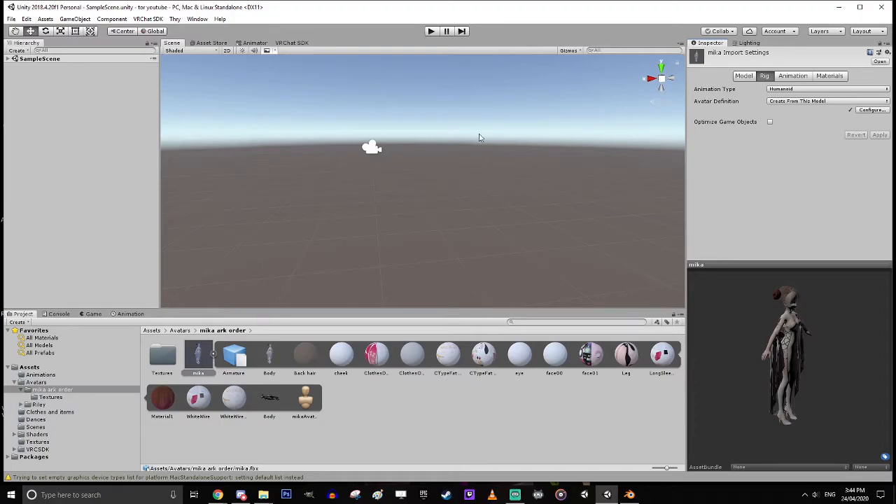
- Place the mika model in SampleScene as a new object in the hierarchy
{"action": "left_click", "coordinate": [198, 360]}
{"action": "left_click_drag", "start_coordinate": [159, 317], "coordinate": [59, 87]}
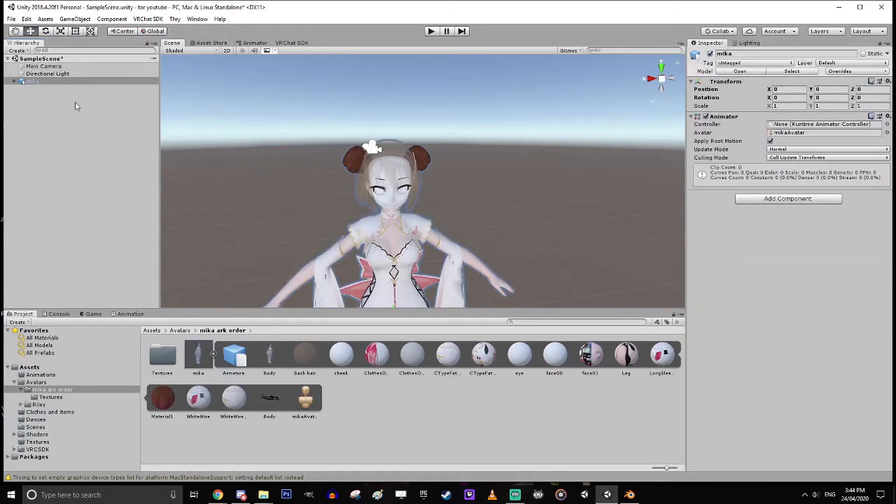
{"action": "scroll", "coordinate": [443, 201], "scroll_direction": "down", "scroll_amount": 3}
{"action": "middle_click_drag", "start_coordinate": [444, 201], "coordinate": [501, 201]}
{"action": "scroll", "coordinate": [485, 199], "scroll_direction": "down", "scroll_amount": 3}
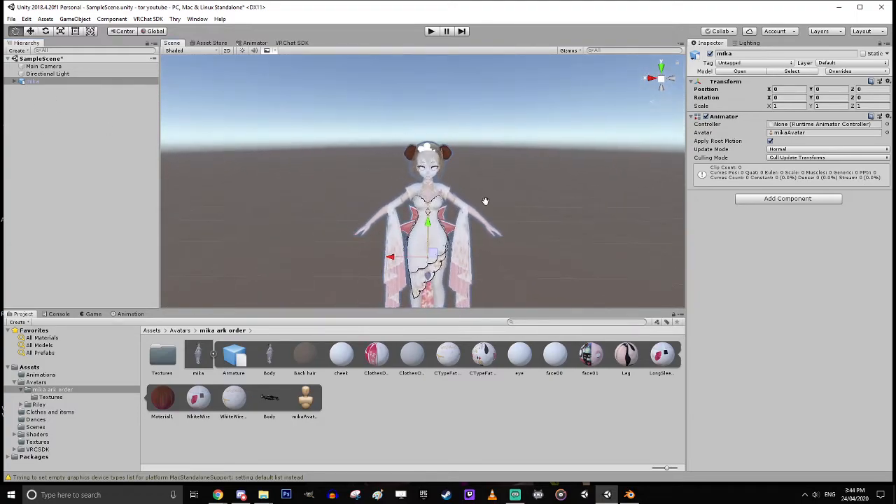
- Examine the mika model in the scene from close up and at full-body distance
{"action": "scroll", "coordinate": [492, 194], "scroll_direction": "up", "scroll_amount": 3}
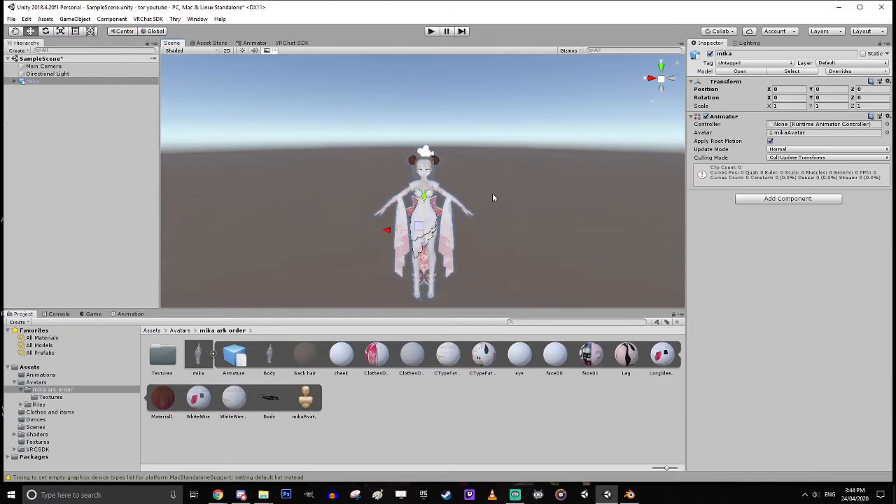
{"action": "scroll", "coordinate": [495, 190], "scroll_direction": "up", "scroll_amount": 3}
{"action": "scroll", "coordinate": [496, 193], "scroll_direction": "down", "scroll_amount": 3}
{"action": "right_click_drag", "start_coordinate": [532, 194], "coordinate": [511, 187]}
{"action": "middle_click_drag", "start_coordinate": [511, 187], "coordinate": [555, 203]}
{"action": "mouse_move", "coordinate": [555, 203]}
{"action": "right_mouse_down"}
{"action": "mouse_move", "coordinate": [426, 226]}
{"action": "mouse_move", "coordinate": [630, 212]}
{"action": "mouse_move", "coordinate": [532, 210]}
{"action": "mouse_move", "coordinate": [552, 208]}
{"action": "right_mouse_up"}
{"action": "scroll", "coordinate": [510, 209], "scroll_direction": "up", "scroll_amount": 2}
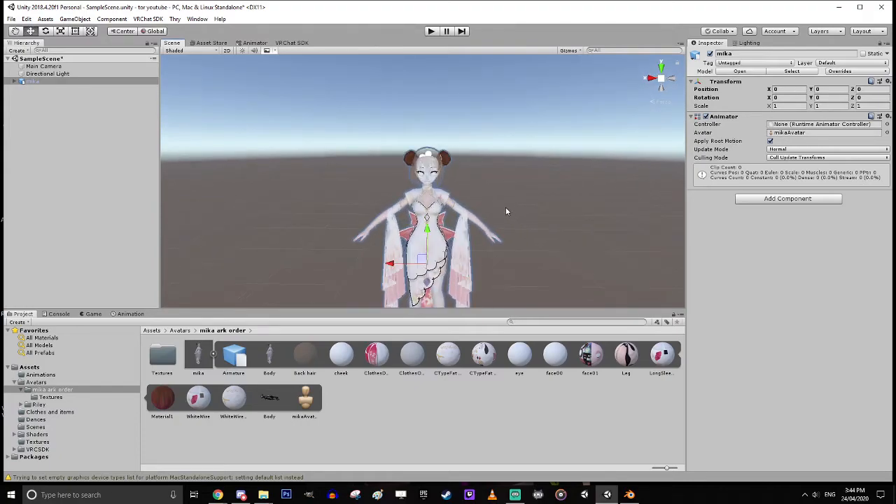
{"action": "scroll", "coordinate": [505, 218], "scroll_direction": "up", "scroll_amount": 3}
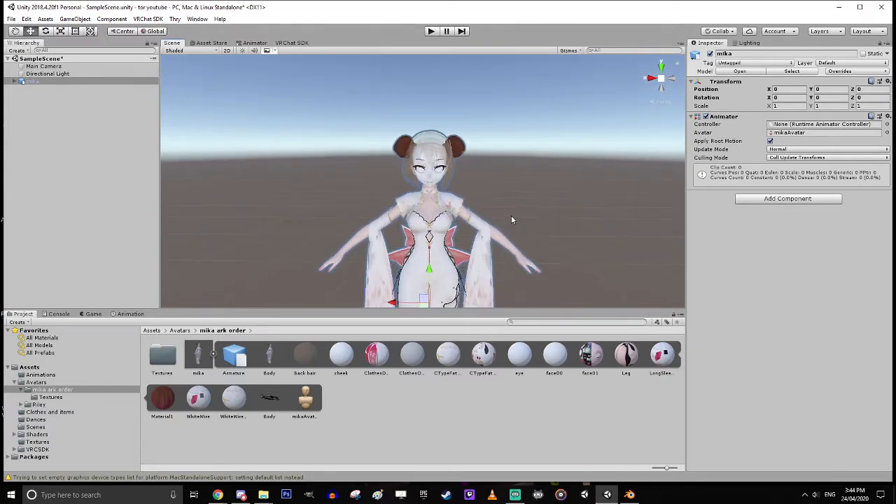
{"action": "scroll", "coordinate": [519, 203], "scroll_direction": "down", "scroll_amount": 3}
{"action": "mouse_move", "coordinate": [526, 203]}
{"action": "middle_mouse_down"}
{"action": "mouse_move", "coordinate": [539, 138]}
{"action": "mouse_move", "coordinate": [530, 254]}
{"action": "mouse_move", "coordinate": [524, 168]}
{"action": "mouse_move", "coordinate": [524, 216]}
{"action": "middle_mouse_up"}
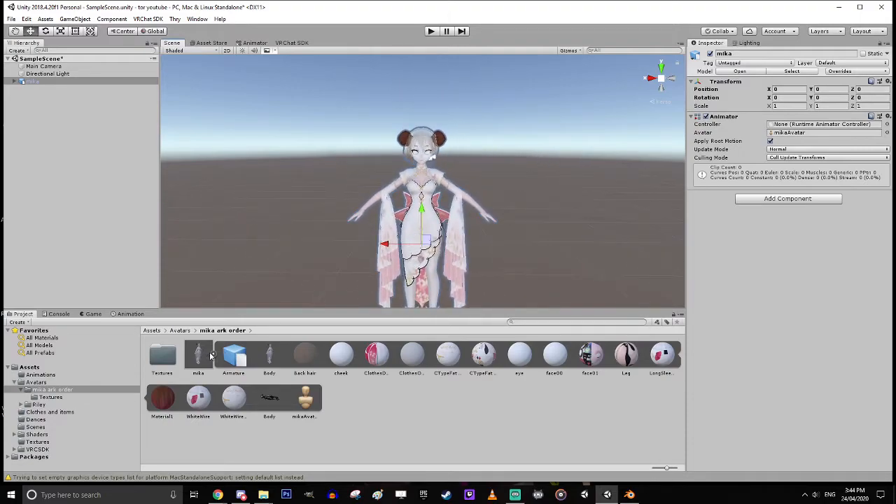
- Set the mika model's material location to Use External Materials (Legacy) and apply the import settings
{"action": "left_click", "coordinate": [212, 354]}
{"action": "left_click", "coordinate": [197, 359]}
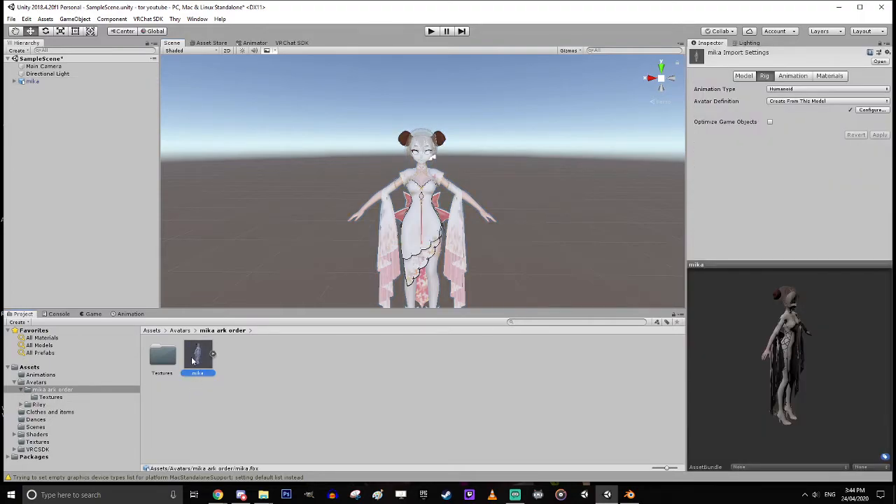
{"action": "left_click", "coordinate": [830, 77]}
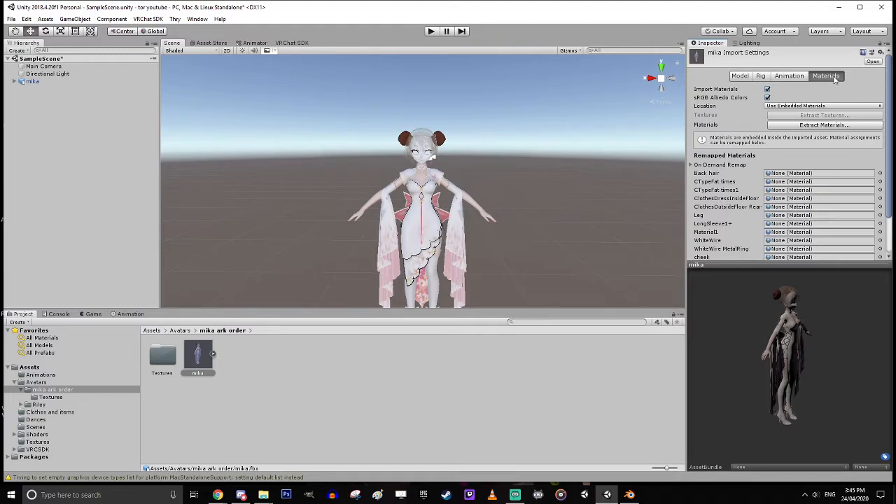
{"action": "left_click", "coordinate": [799, 106]}
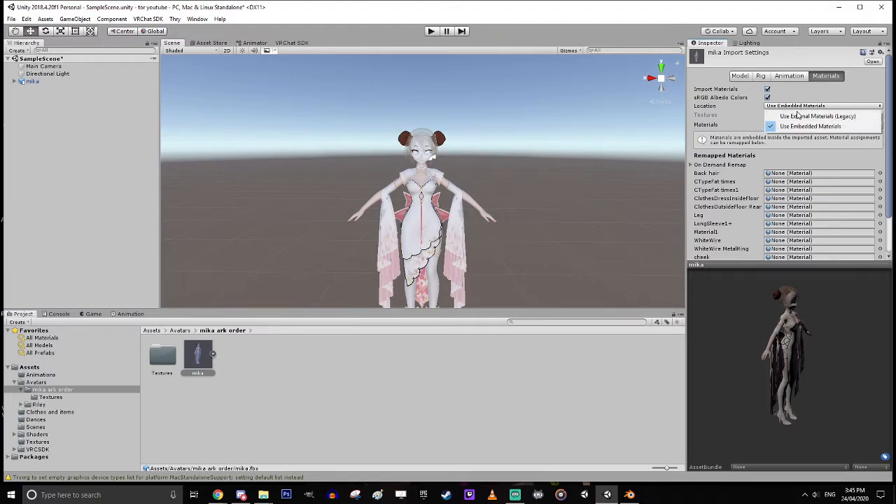
{"action": "left_click", "coordinate": [795, 118]}
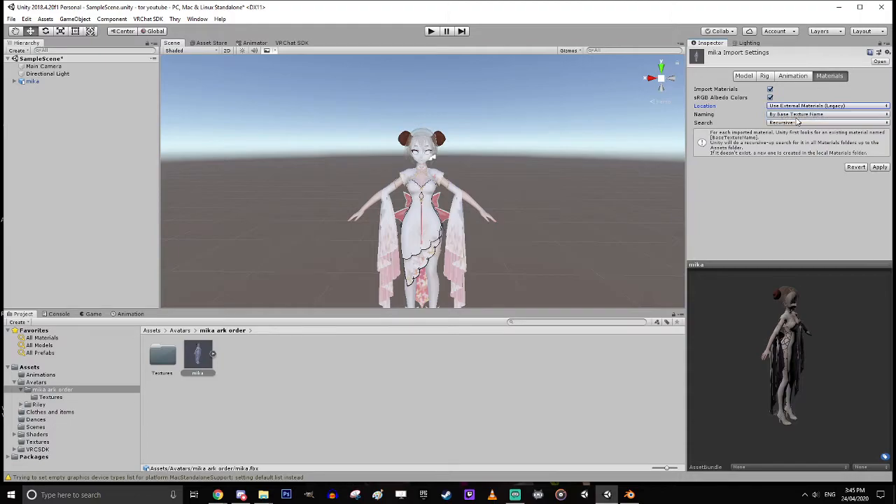
{"action": "left_click", "coordinate": [879, 167]}
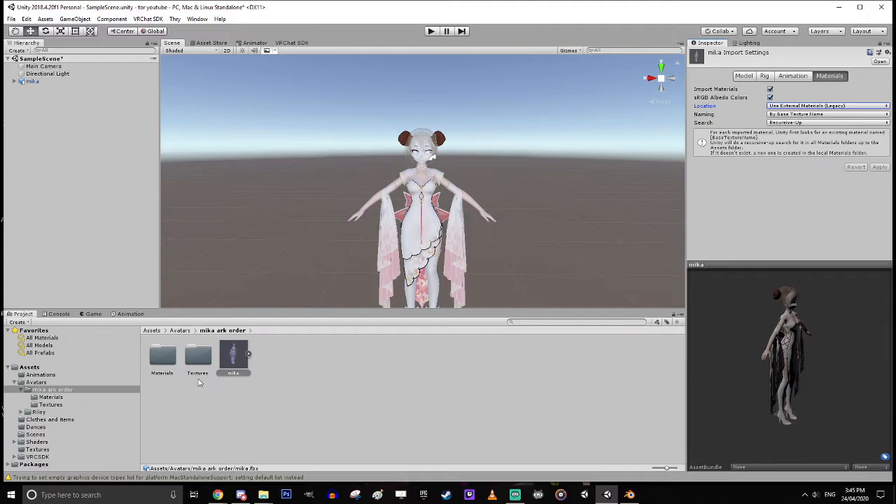
- Open the Materials folder of mika ark order and inspect the extracted materials and their shader settings
{"action": "left_click", "coordinate": [162, 367]}
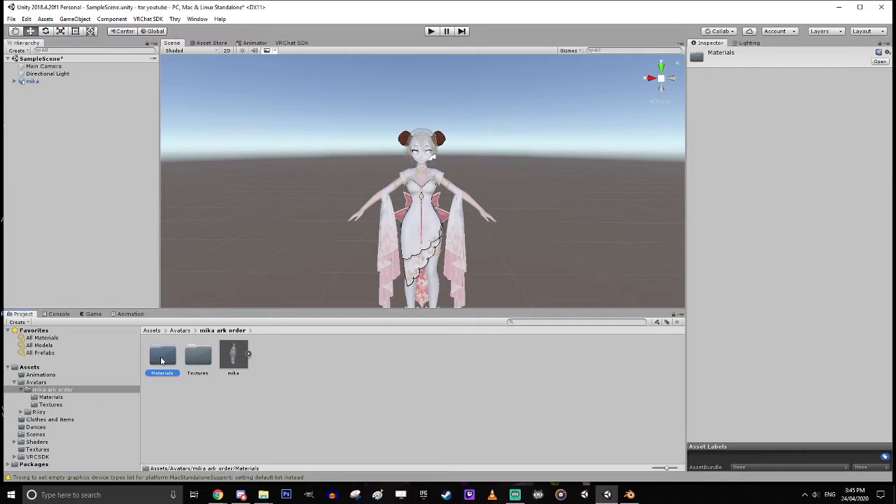
{"action": "double_click", "coordinate": [160, 356]}
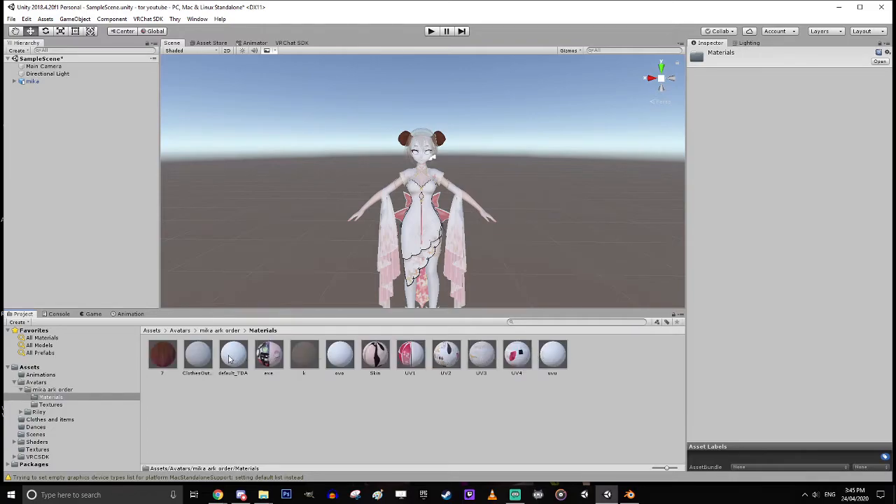
{"action": "left_click", "coordinate": [161, 350]}
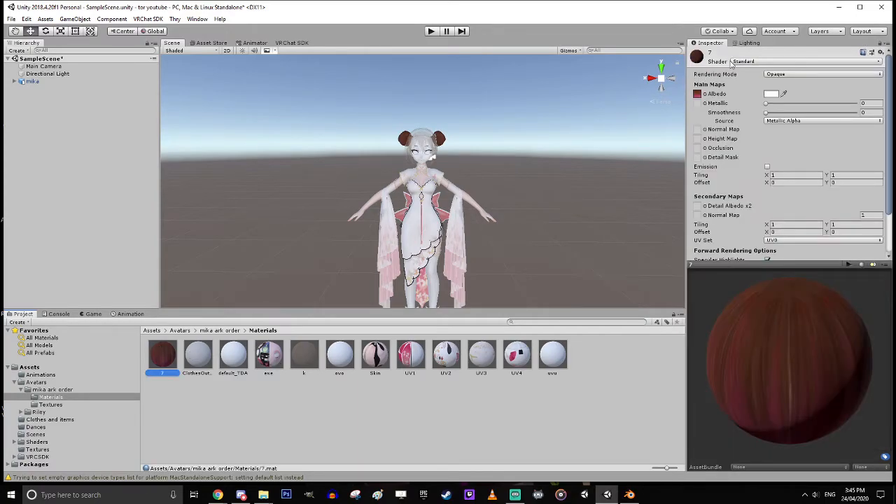
{"action": "left_click", "coordinate": [198, 353]}
{"action": "left_click", "coordinate": [304, 359]}
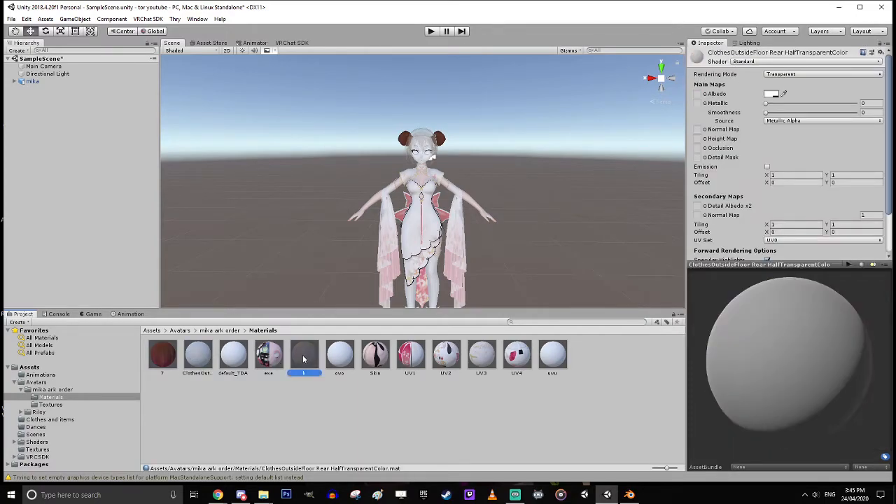
{"action": "left_click", "coordinate": [271, 362]}
{"action": "left_click", "coordinate": [216, 367]}
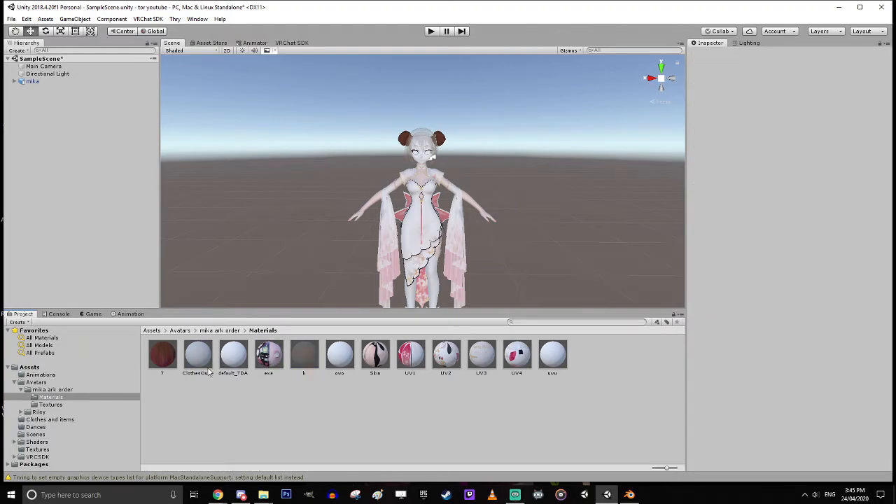
{"action": "left_click", "coordinate": [233, 364]}
{"action": "left_click", "coordinate": [542, 355]}
{"action": "left_click", "coordinate": [524, 361]}
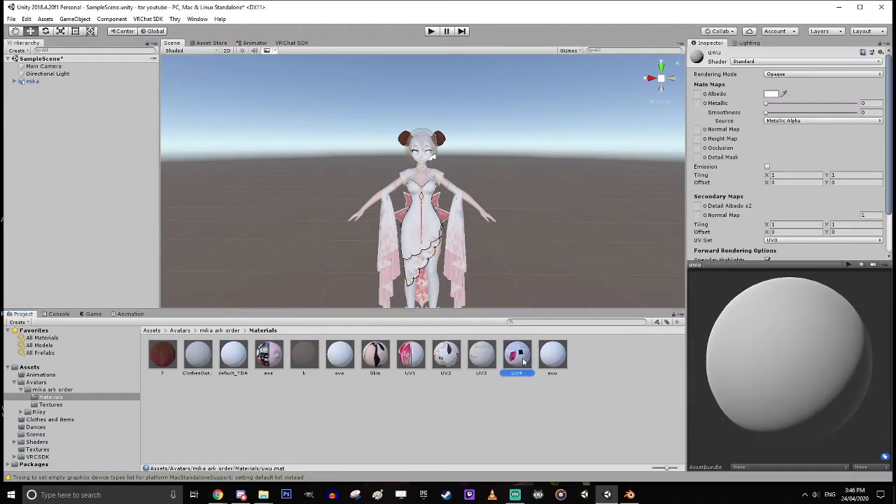
{"action": "left_click", "coordinate": [481, 354]}
- Select every material from 7 to uwu and set their shader to .poiyomi/Toon/Advanced/Cutout
{"action": "left_click", "coordinate": [168, 355]}
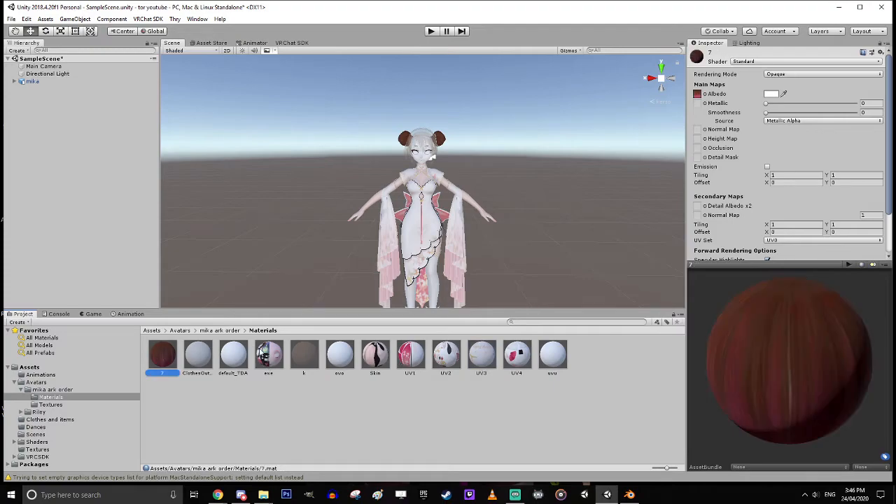
{"action": "left_click", "coordinate": [549, 357], "text": "shift"}
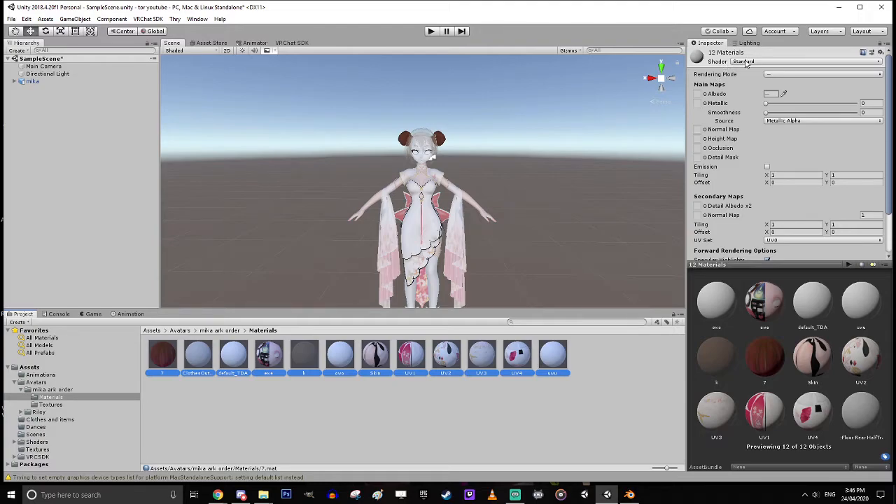
{"action": "left_click", "coordinate": [746, 62]}
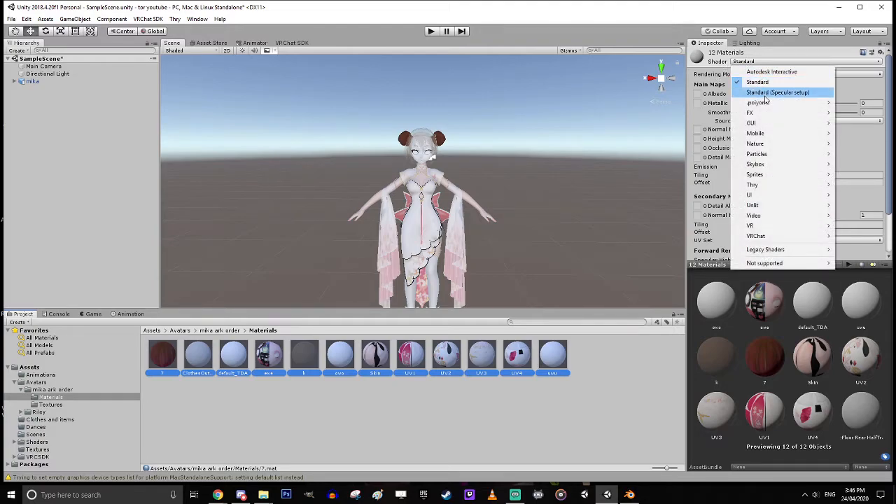
{"action": "mouse_move", "coordinate": [765, 105]}
{"action": "mouse_move", "coordinate": [852, 105]}
{"action": "mouse_move", "coordinate": [807, 107]}
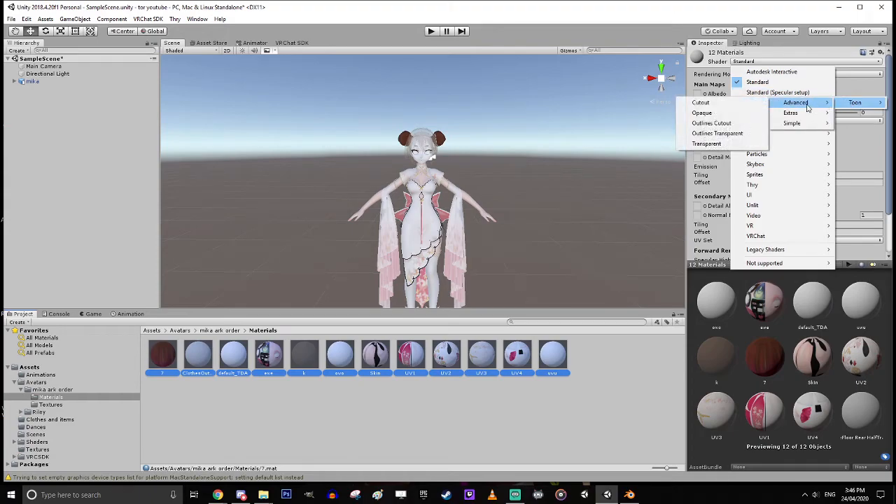
{"action": "left_click", "coordinate": [718, 105]}
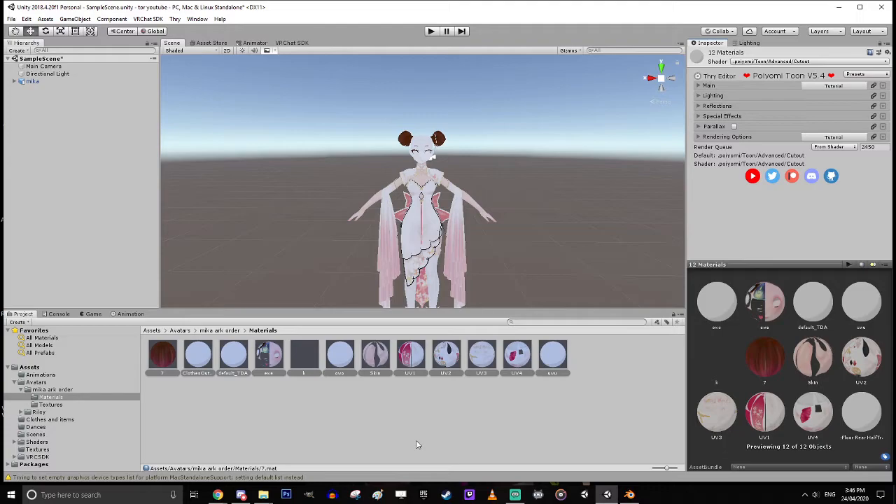
- Expand the Main shader settings of material 7 and assign this material to the avatar's hair in the scene
{"action": "scroll", "coordinate": [489, 258], "scroll_direction": "up", "scroll_amount": 3}
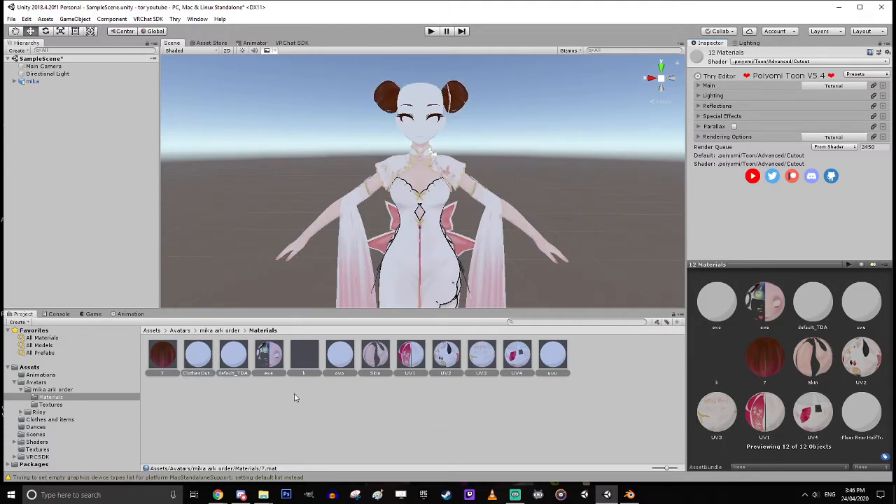
{"action": "left_click", "coordinate": [171, 364]}
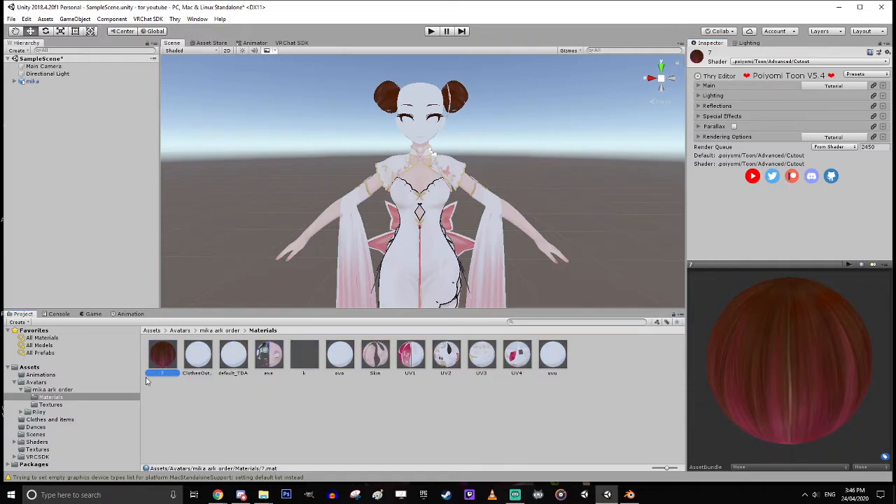
{"action": "left_click", "coordinate": [731, 86]}
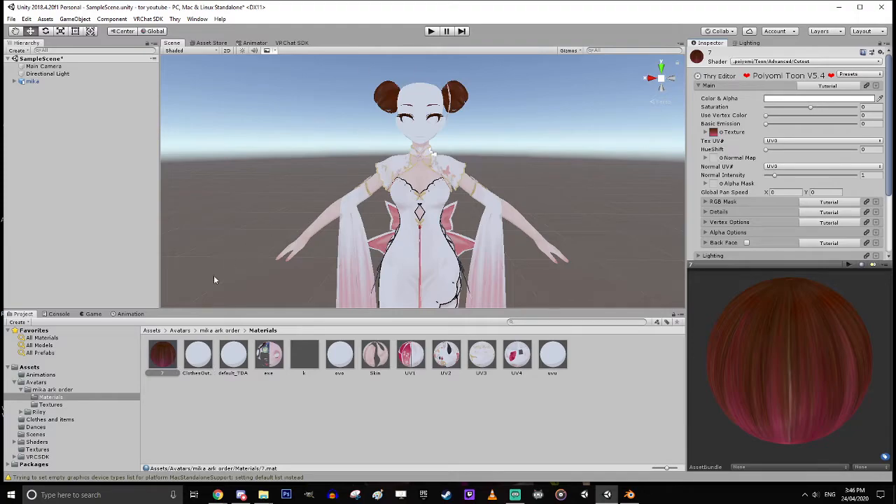
{"action": "left_click_drag", "start_coordinate": [160, 357], "coordinate": [398, 136]}
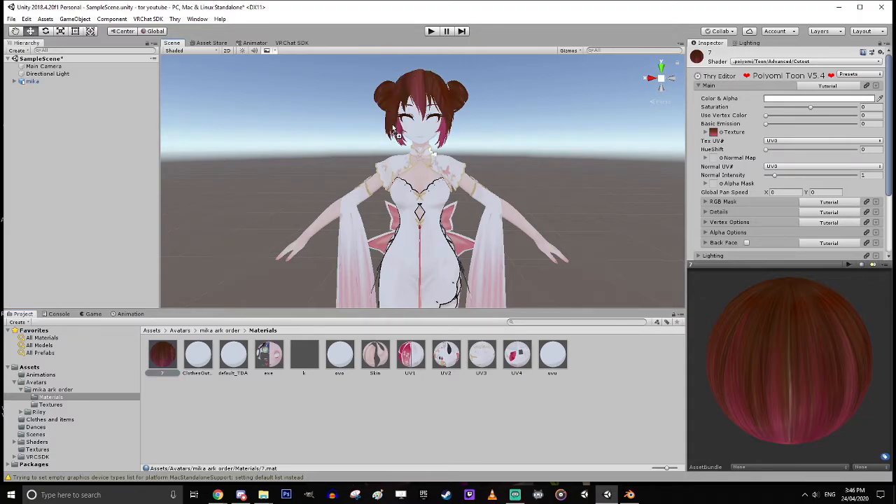
{"action": "scroll", "coordinate": [525, 140], "scroll_direction": "up", "scroll_amount": 5}
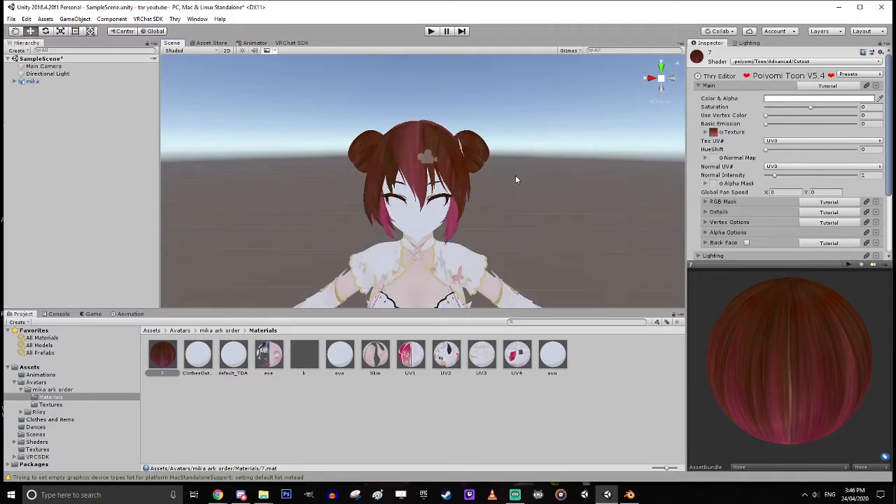
- Try applying material 7 to the hair at the back and side of the head, and undo the assignment
{"action": "middle_click_drag", "start_coordinate": [511, 184], "coordinate": [491, 227]}
{"action": "right_click_drag", "start_coordinate": [505, 196], "coordinate": [273, 193]}
{"action": "key", "text": "d"}
{"action": "middle_click_drag", "start_coordinate": [435, 222], "coordinate": [382, 209]}
{"action": "left_click_drag", "start_coordinate": [154, 358], "coordinate": [367, 196]}
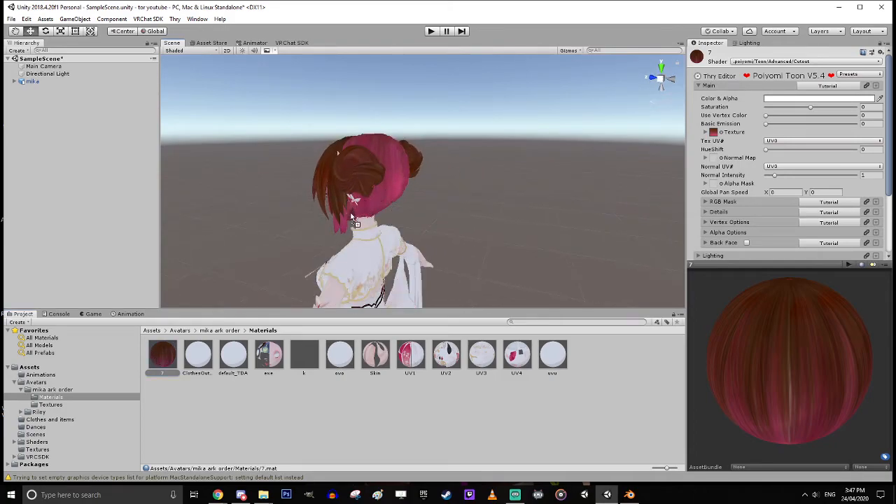
{"action": "mouse_move", "coordinate": [458, 225]}
{"action": "right_mouse_down"}
{"action": "mouse_move", "coordinate": [432, 241]}
{"action": "mouse_move", "coordinate": [466, 225]}
{"action": "right_mouse_up"}
{"action": "middle_click_drag", "start_coordinate": [466, 226], "coordinate": [563, 207]}
{"action": "key", "text": "ctrl+z"}
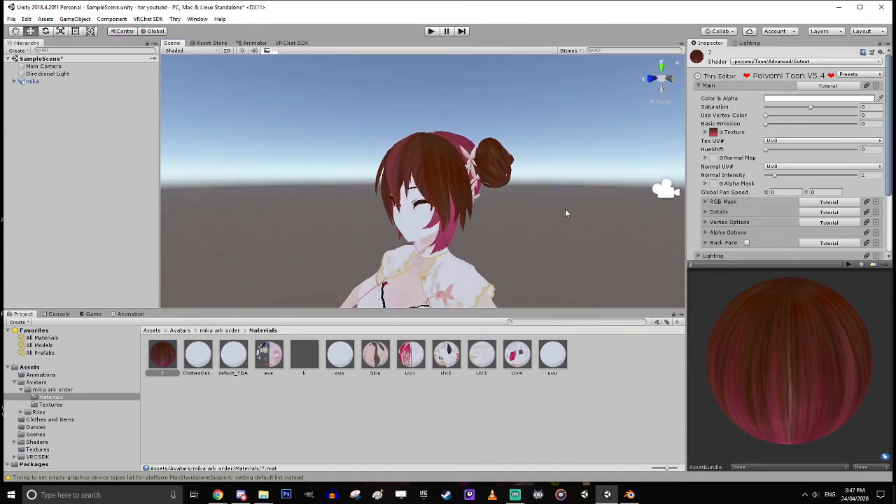
- Switch to Blender to examine the model's original hair and face textures for comparison, and return to Unity
{"action": "right_click_drag", "start_coordinate": [526, 221], "coordinate": [515, 236]}
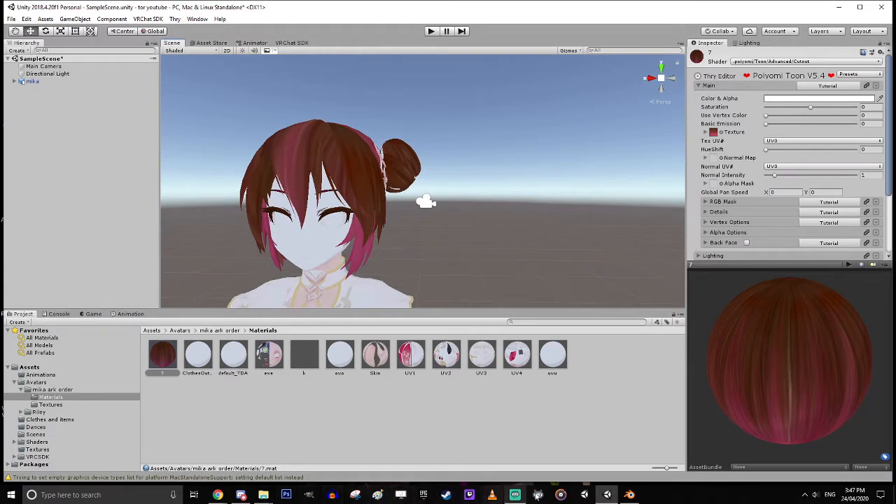
{"action": "left_click", "coordinate": [629, 494]}
{"action": "scroll", "coordinate": [515, 252], "scroll_direction": "up", "scroll_amount": 3}
{"action": "middle_click_drag", "start_coordinate": [514, 252], "coordinate": [532, 186]}
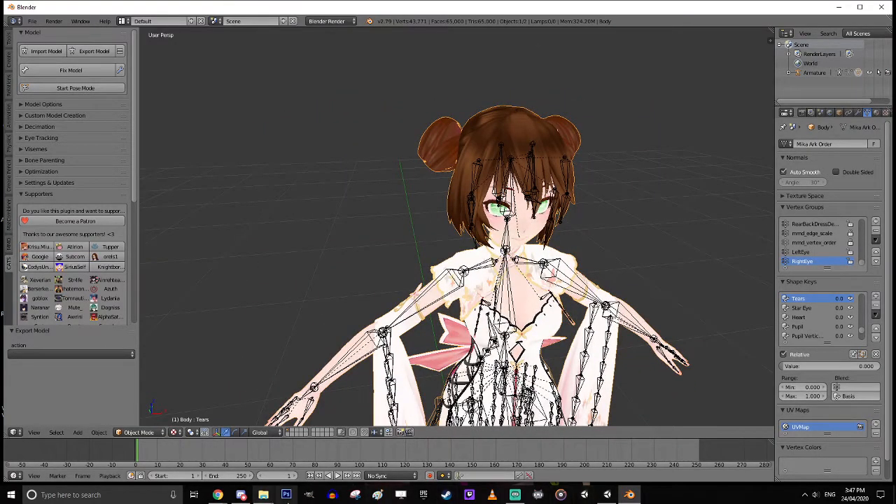
{"action": "left_click", "coordinate": [607, 494]}
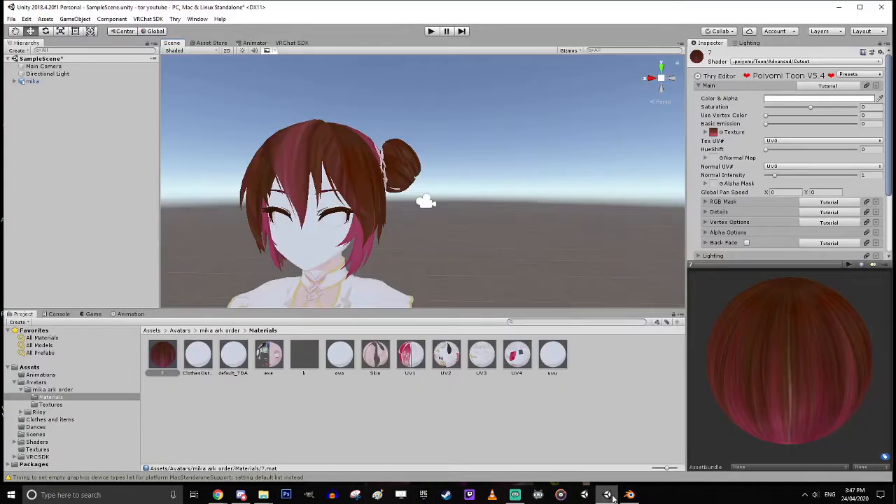
- Set the alpha of material k's main color to 1 and apply this material to the avatar's hair
{"action": "left_click", "coordinate": [304, 354]}
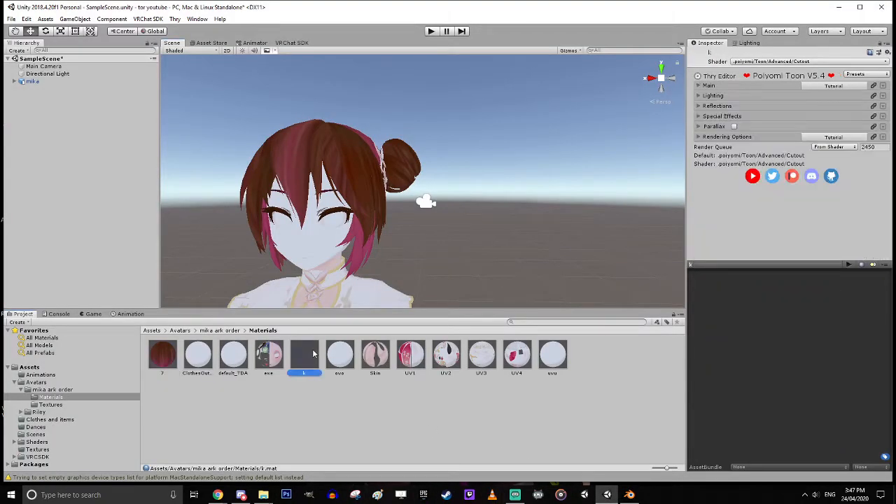
{"action": "left_click", "coordinate": [757, 86]}
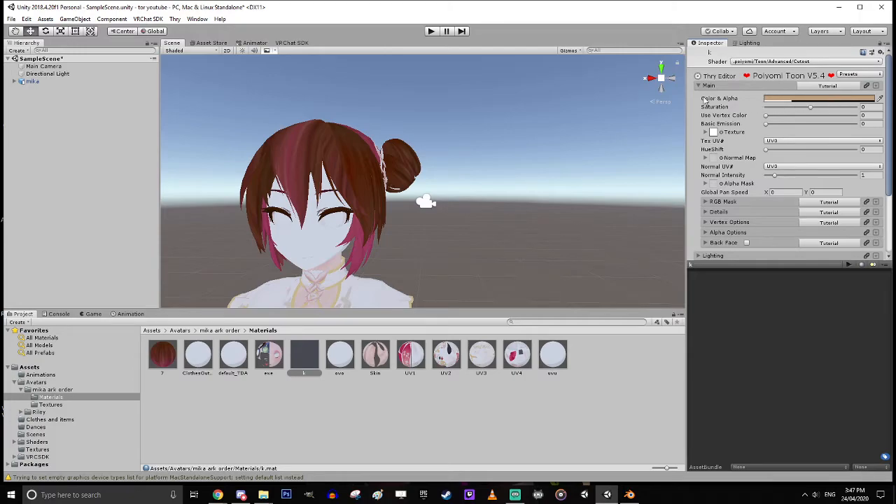
{"action": "left_click", "coordinate": [781, 102]}
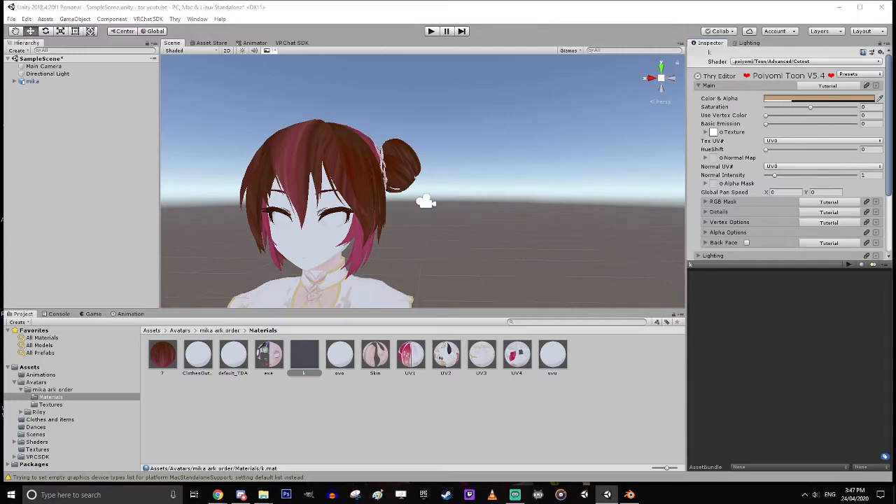
{"action": "left_click_drag", "start_coordinate": [895, 203], "coordinate": [478, 119]}
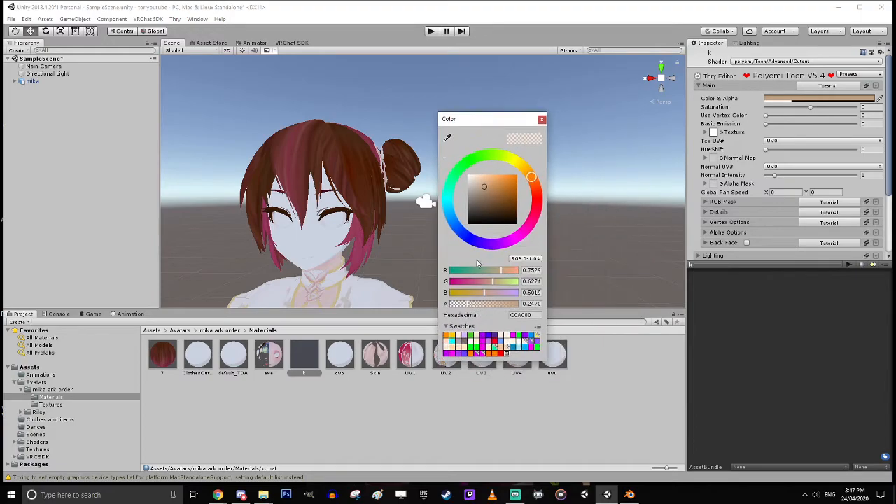
{"action": "left_click_drag", "start_coordinate": [467, 306], "coordinate": [546, 311]}
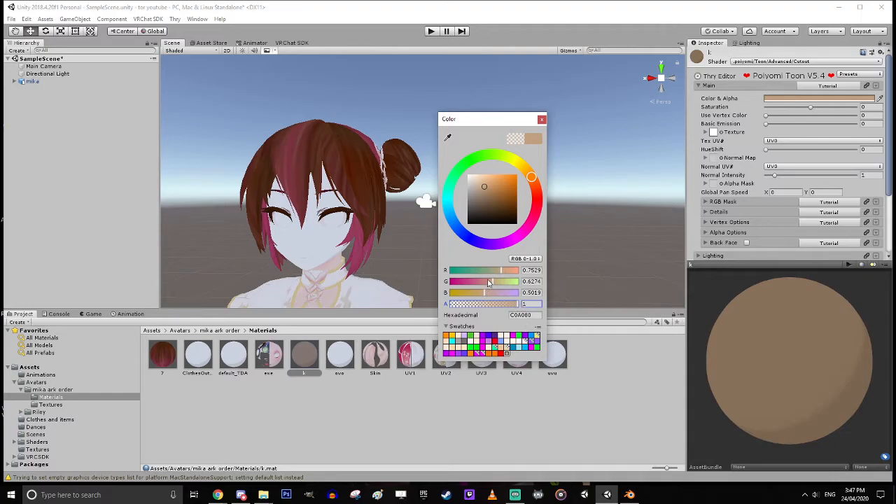
{"action": "left_click", "coordinate": [542, 119]}
{"action": "left_click_drag", "start_coordinate": [302, 358], "coordinate": [370, 201]}
{"action": "middle_click_drag", "start_coordinate": [368, 196], "coordinate": [446, 196]}
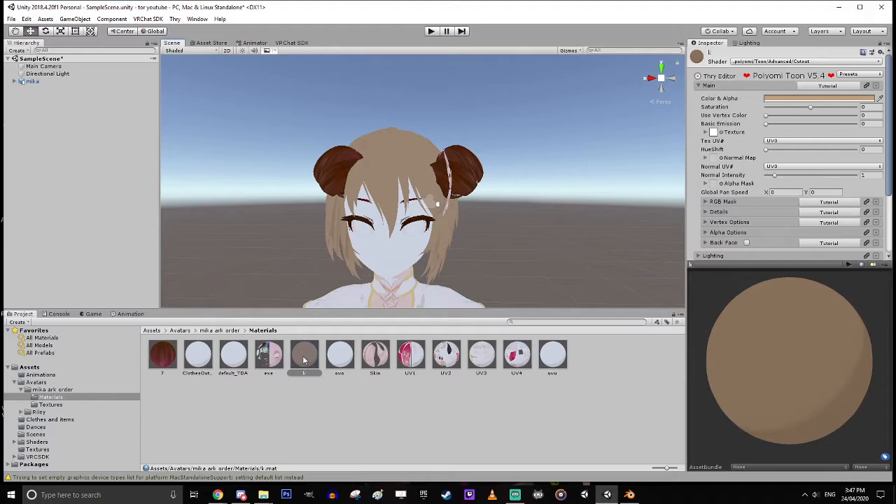
- Delete material k from the avatar's Materials folder
{"action": "key", "text": "Delete"}
{"action": "left_click", "coordinate": [474, 266]}
{"action": "scroll", "coordinate": [513, 264], "scroll_direction": "down", "scroll_amount": 3}
{"action": "scroll", "coordinate": [538, 284], "scroll_direction": "up", "scroll_amount": 5}
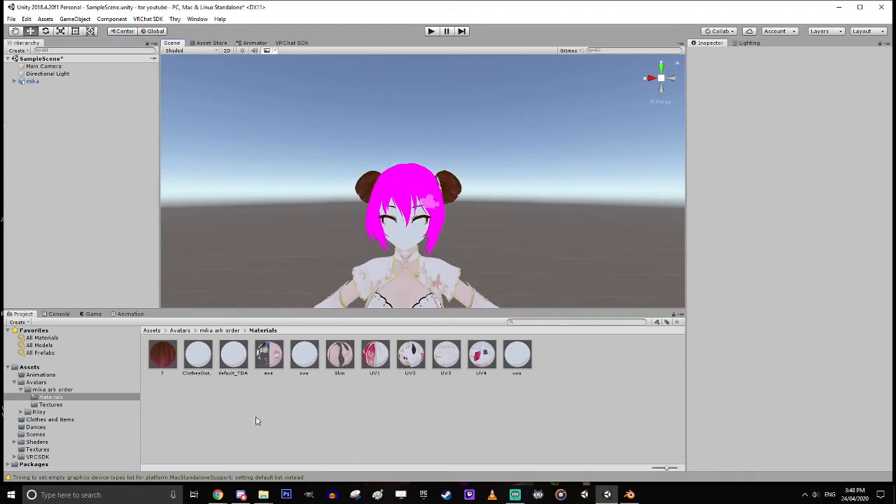
- Create a new material named Hair in the avatar's Materials folder
{"action": "right_click", "coordinate": [172, 412]}
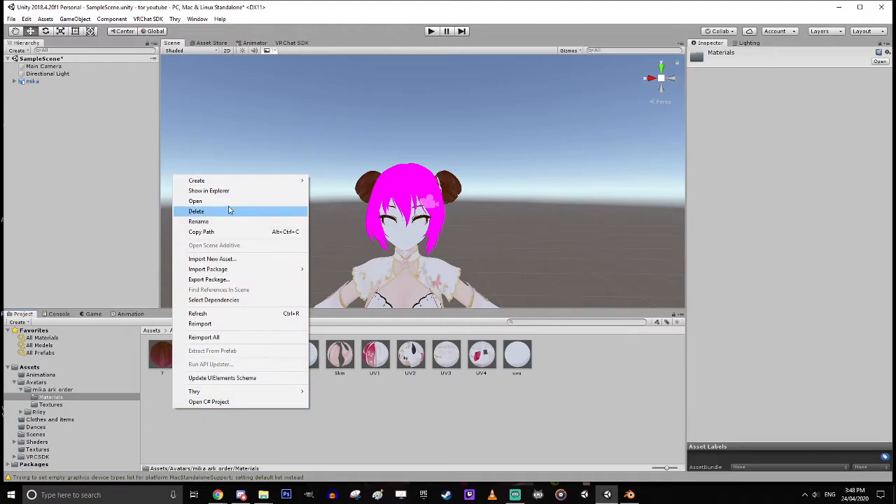
{"action": "mouse_move", "coordinate": [244, 184]}
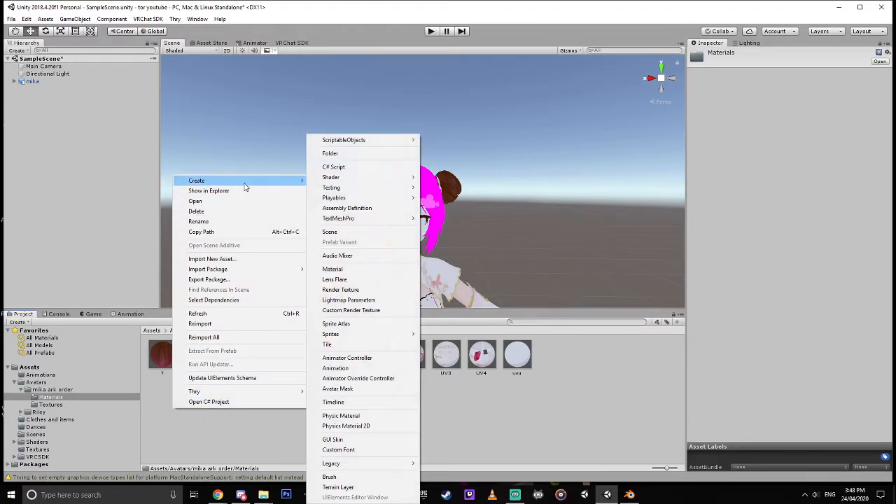
{"action": "left_click", "coordinate": [339, 272]}
{"action": "type", "text": "H"}
{"action": "key", "text": "Return"}
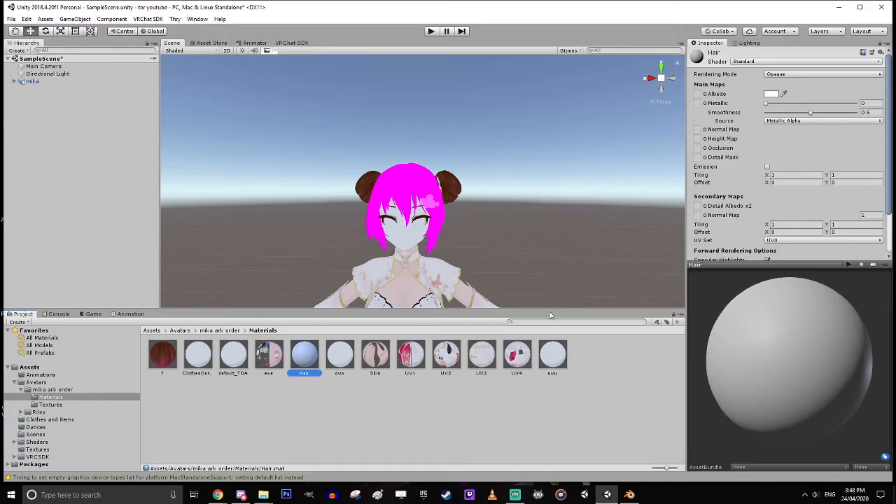
- Set the Hair material's shader to .poiyomi/Toon/Advanced/Cutout
{"action": "scroll", "coordinate": [577, 301], "scroll_direction": "down", "scroll_amount": 3}
{"action": "middle_click_drag", "start_coordinate": [555, 250], "coordinate": [565, 162]}
{"action": "scroll", "coordinate": [563, 246], "scroll_direction": "up", "scroll_amount": 5}
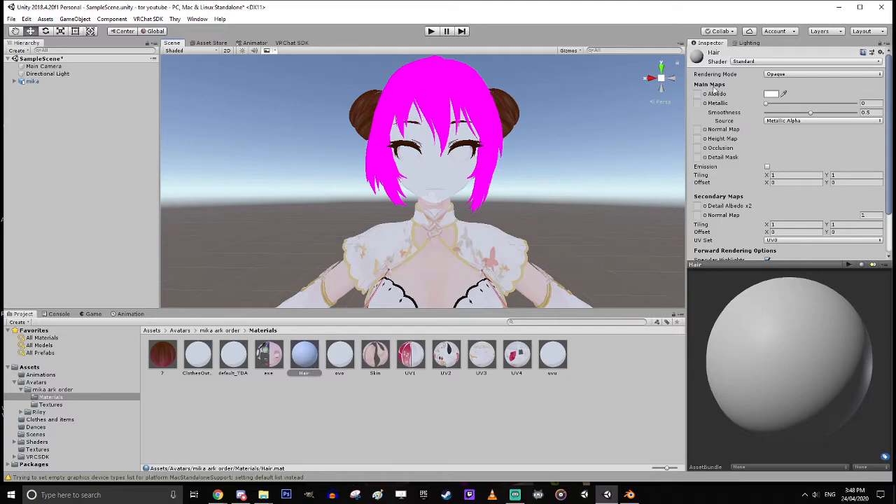
{"action": "left_click", "coordinate": [750, 62]}
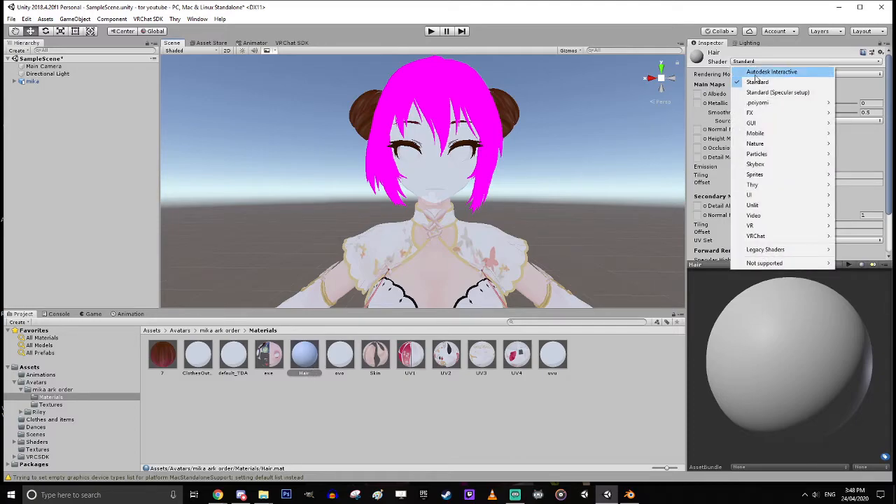
{"action": "mouse_move", "coordinate": [763, 103]}
{"action": "mouse_move", "coordinate": [852, 103]}
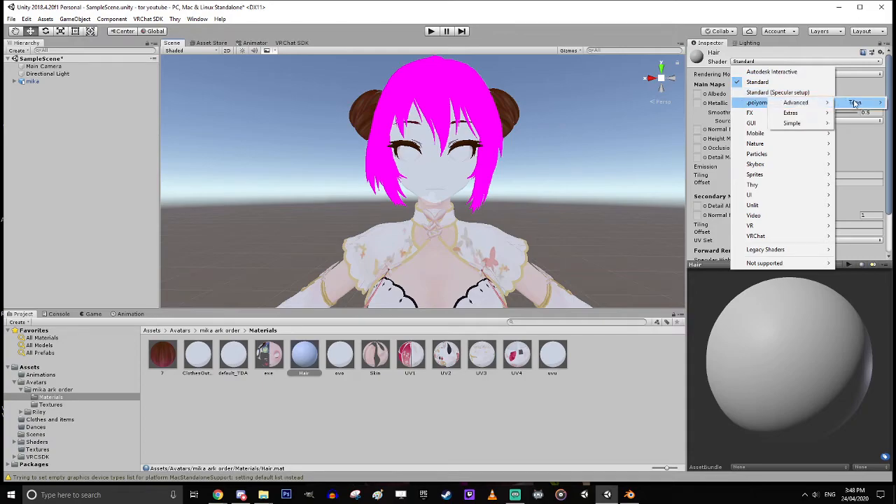
{"action": "mouse_move", "coordinate": [798, 105]}
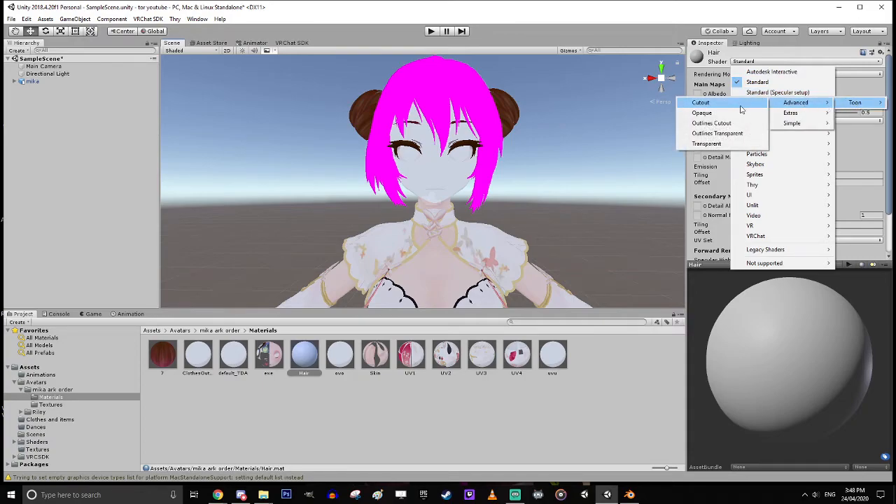
{"action": "left_click", "coordinate": [702, 102]}
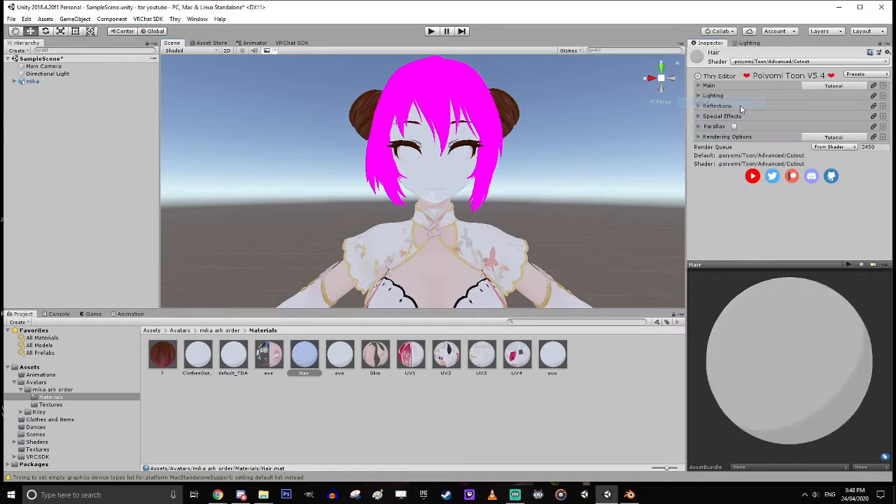
- Expand the Hair material's Main settings and assign the ling texture as its main texture
{"action": "left_click", "coordinate": [699, 85]}
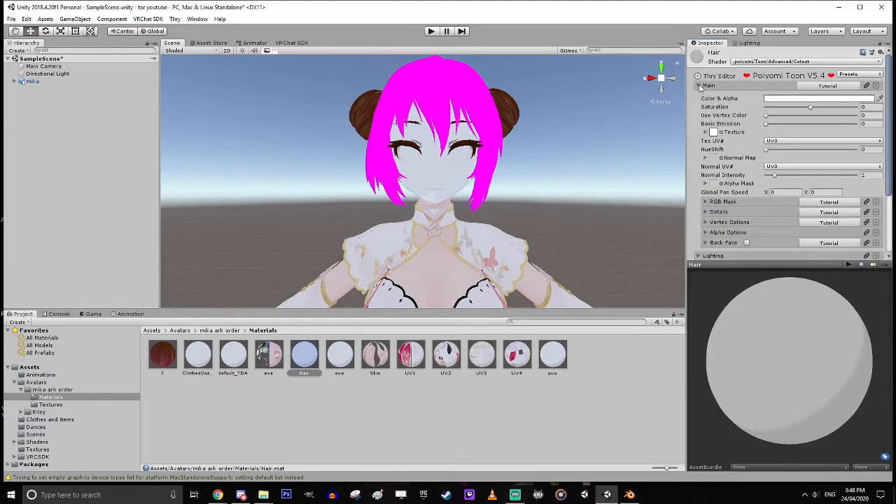
{"action": "left_click", "coordinate": [723, 136]}
{"action": "scroll", "coordinate": [391, 292], "scroll_direction": "down", "scroll_amount": 15}
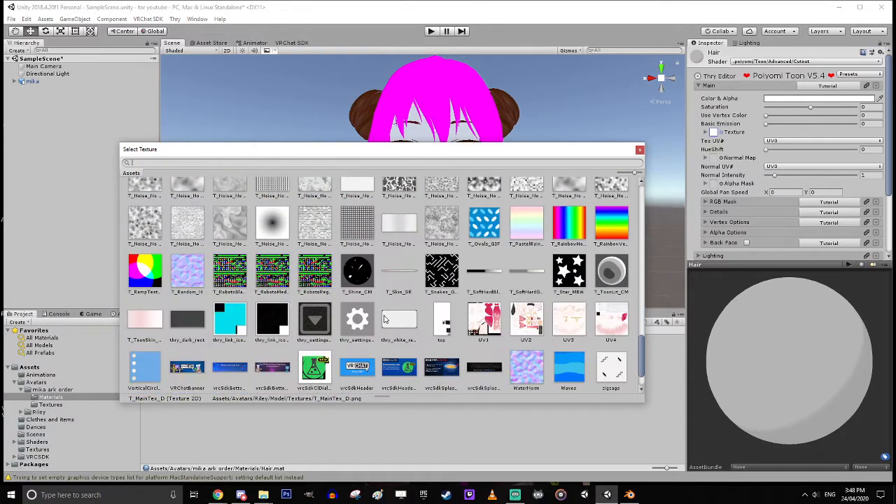
{"action": "scroll", "coordinate": [383, 320], "scroll_direction": "down", "scroll_amount": 2}
{"action": "scroll", "coordinate": [373, 336], "scroll_direction": "up", "scroll_amount": 15}
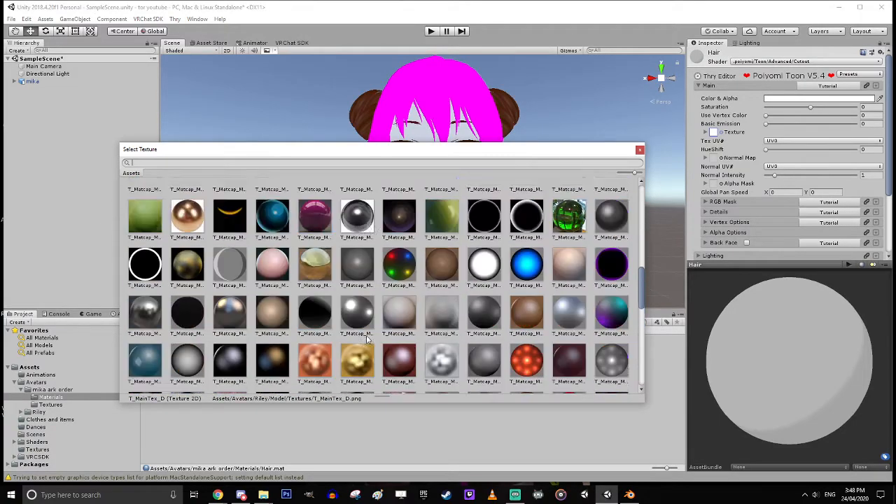
{"action": "scroll", "coordinate": [373, 336], "scroll_direction": "up", "scroll_amount": 1}
{"action": "scroll", "coordinate": [449, 335], "scroll_direction": "down", "scroll_amount": 1}
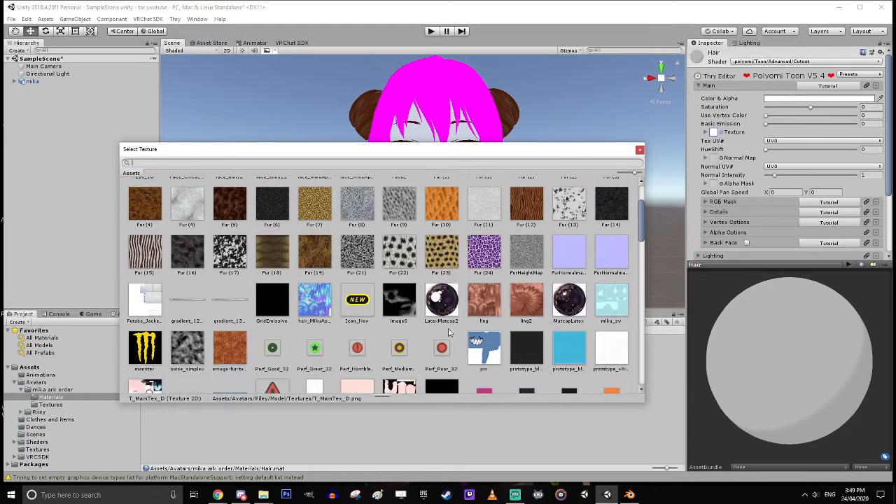
{"action": "left_click", "coordinate": [484, 302]}
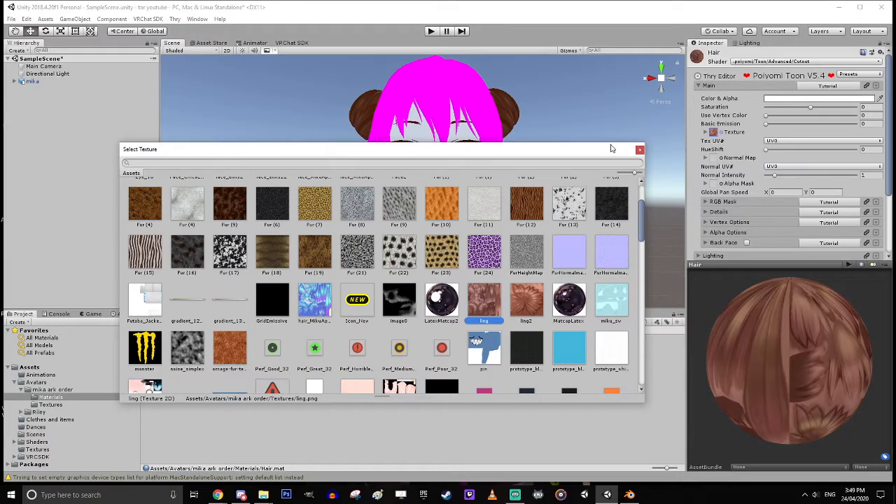
{"action": "left_click", "coordinate": [638, 151]}
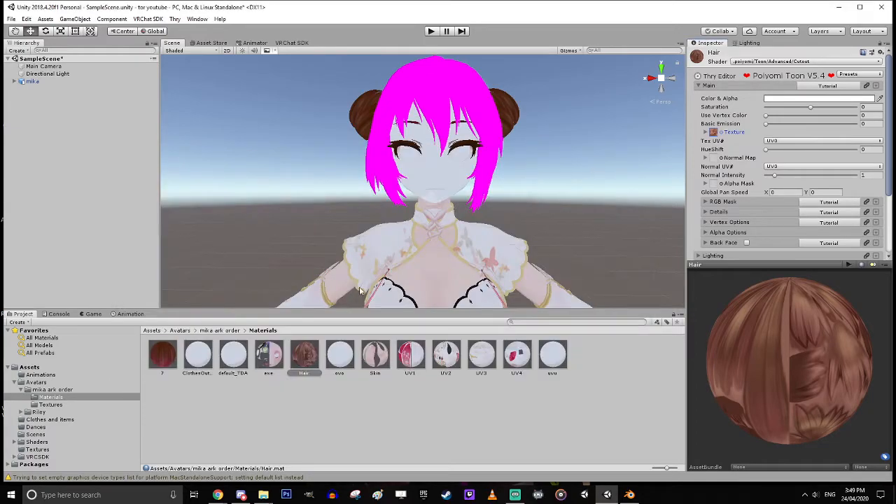
- Apply the Hair material to the avatar's main hair and hair buns in the scene
{"action": "left_click_drag", "start_coordinate": [310, 365], "coordinate": [476, 242]}
{"action": "left_click", "coordinate": [305, 353]}
{"action": "left_click_drag", "start_coordinate": [308, 353], "coordinate": [420, 226]}
{"action": "left_click", "coordinate": [163, 354]}
{"action": "left_click_drag", "start_coordinate": [170, 331], "coordinate": [238, 412]}
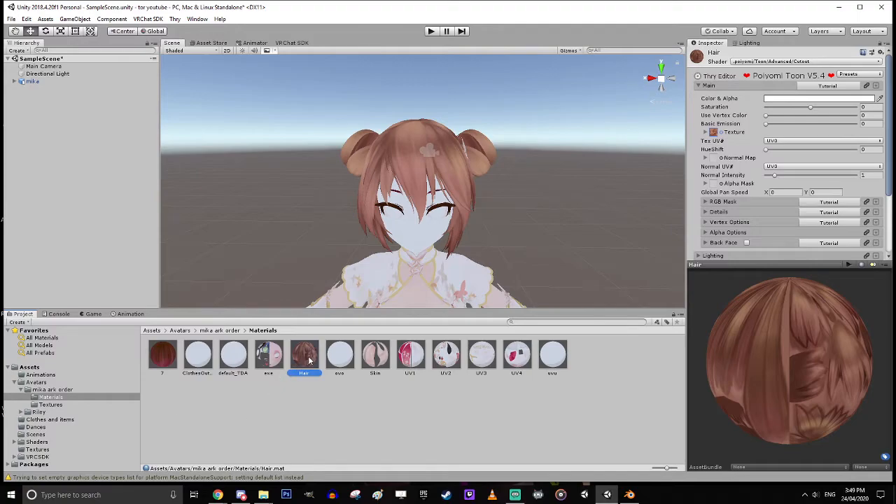
- Delete material 7 from the avatar's Materials folder
{"action": "left_click", "coordinate": [163, 355]}
{"action": "key", "text": "Delete"}
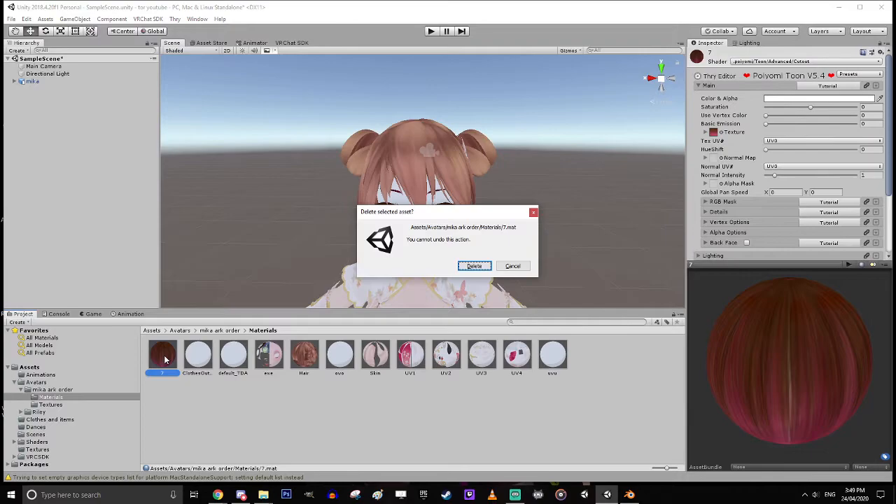
{"action": "left_click", "coordinate": [467, 269]}
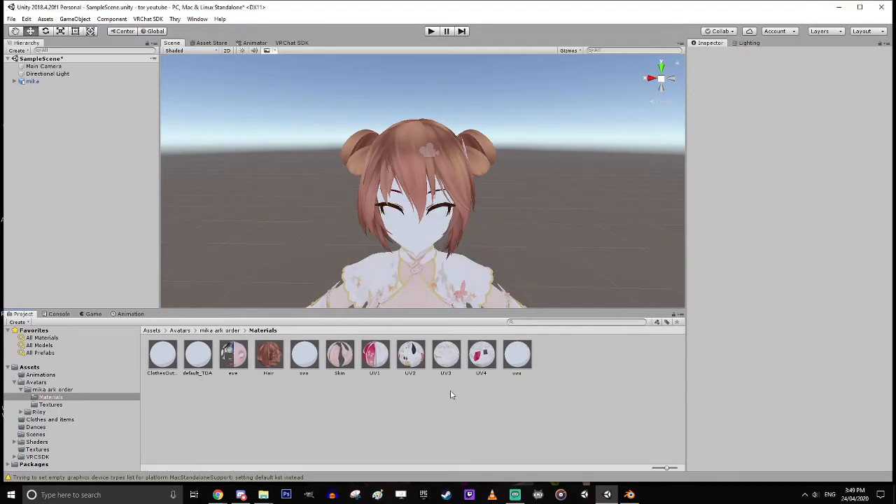
- Select material UV1 and examine the avatar's outfit from several sides and up close
{"action": "left_click", "coordinate": [389, 358]}
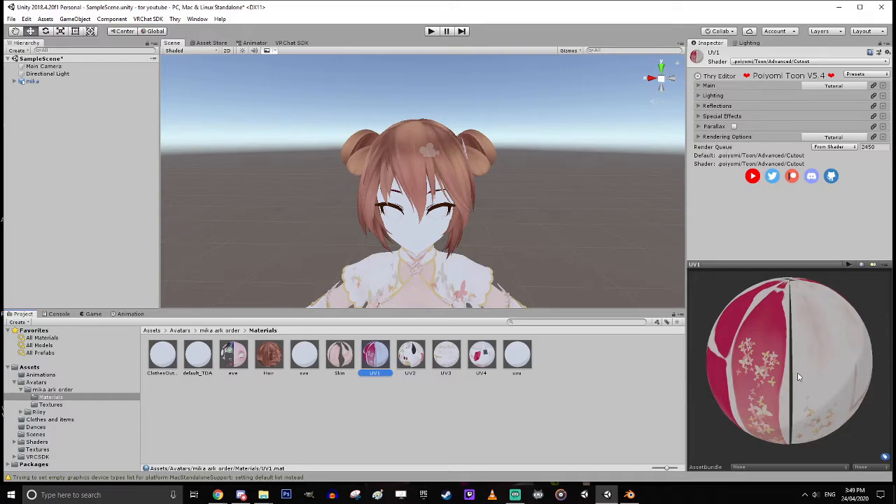
{"action": "middle_click_drag", "start_coordinate": [518, 261], "coordinate": [556, 135]}
{"action": "left_click_drag", "start_coordinate": [559, 191], "coordinate": [210, 241], "text": "alt"}
{"action": "scroll", "coordinate": [357, 180], "scroll_direction": "down", "scroll_amount": 4}
{"action": "left_click_drag", "start_coordinate": [352, 180], "coordinate": [666, 114], "text": "alt"}
{"action": "scroll", "coordinate": [666, 114], "scroll_direction": "up", "scroll_amount": 4}
{"action": "middle_click_drag", "start_coordinate": [665, 114], "coordinate": [607, 195]}
{"action": "left_click_drag", "start_coordinate": [432, 174], "coordinate": [429, 142], "text": "alt"}
{"action": "middle_click_drag", "start_coordinate": [429, 142], "coordinate": [550, 161]}
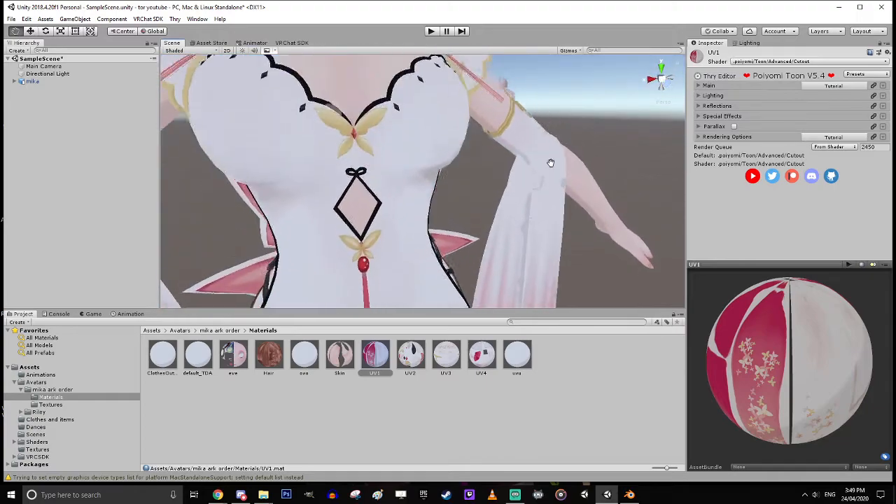
{"action": "scroll", "coordinate": [501, 164], "scroll_direction": "down", "scroll_amount": 4}
{"action": "left_click_drag", "start_coordinate": [501, 164], "coordinate": [505, 142], "text": "alt"}
{"action": "middle_click_drag", "start_coordinate": [506, 143], "coordinate": [483, 145]}
{"action": "scroll", "coordinate": [483, 145], "scroll_direction": "down", "scroll_amount": 1}
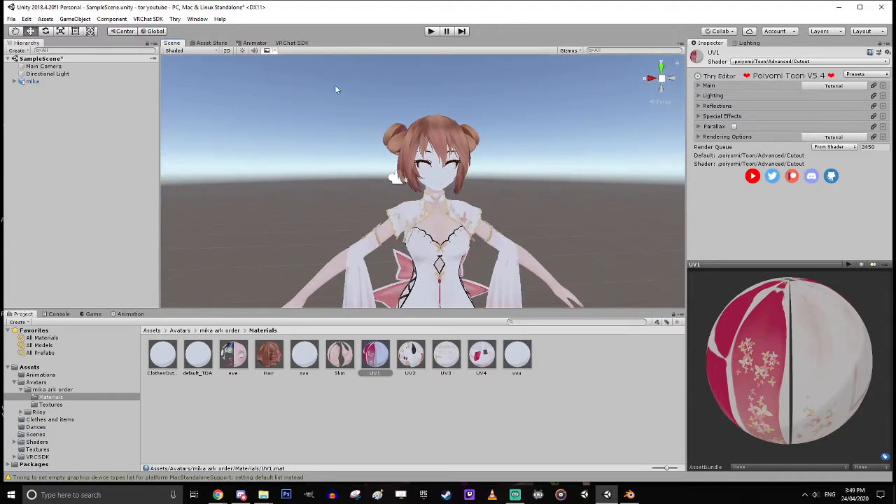
- Turn the scene lighting on to examine how the avatar looks under it, and turn it off again
{"action": "left_click", "coordinate": [243, 52]}
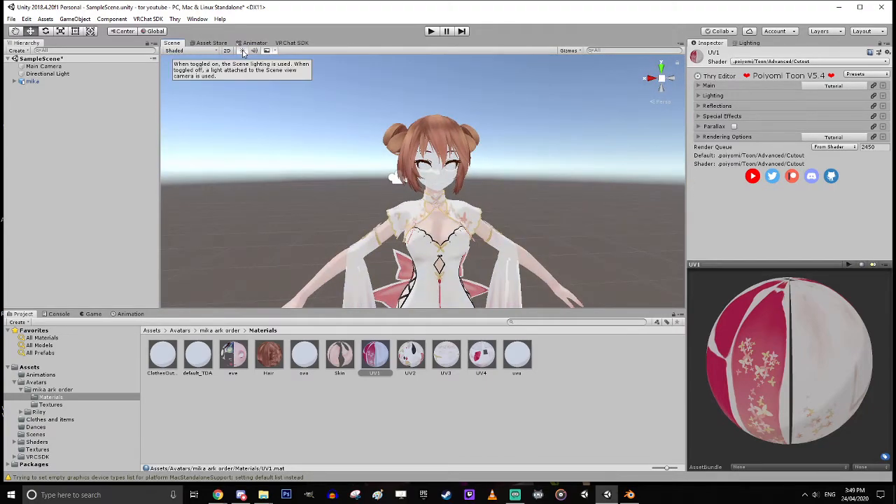
{"action": "mouse_move", "coordinate": [458, 190]}
{"action": "middle_mouse_down"}
{"action": "mouse_move", "coordinate": [463, 173]}
{"action": "mouse_move", "coordinate": [446, 124]}
{"action": "mouse_move", "coordinate": [454, 195]}
{"action": "middle_mouse_up"}
{"action": "right_click_drag", "start_coordinate": [453, 195], "coordinate": [444, 253]}
{"action": "middle_click_drag", "start_coordinate": [444, 224], "coordinate": [421, 313]}
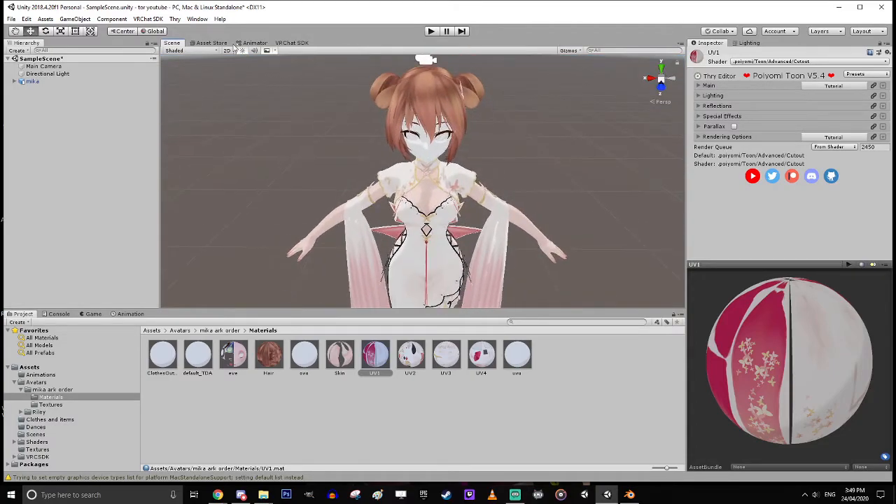
{"action": "left_click", "coordinate": [242, 52]}
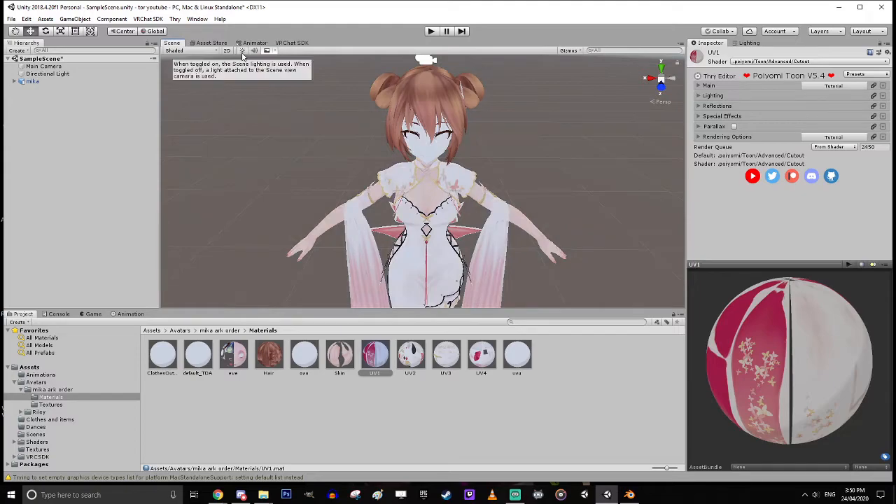
{"action": "right_click_drag", "start_coordinate": [382, 283], "coordinate": [399, 226]}
{"action": "middle_click_drag", "start_coordinate": [399, 226], "coordinate": [410, 187]}
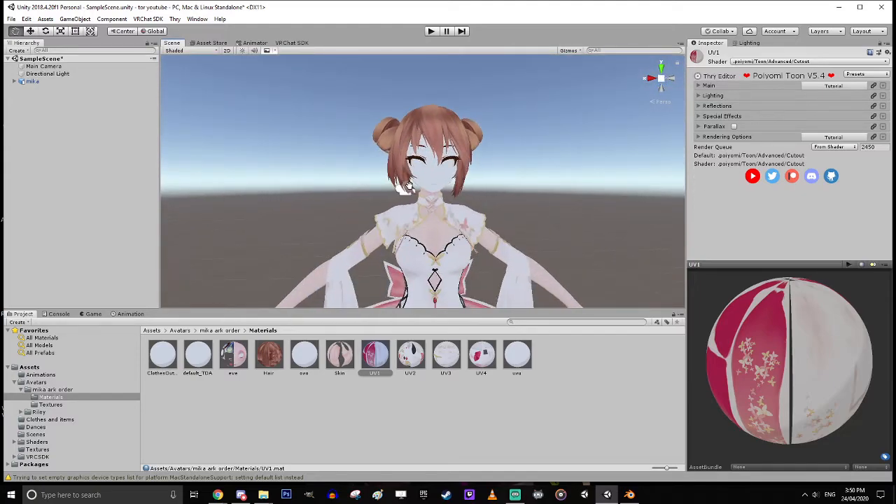
- Expand the Main shader settings of material ewe, inspect its preview and apply this material to the avatar's face
{"action": "scroll", "coordinate": [403, 189], "scroll_direction": "up", "scroll_amount": 3}
{"action": "mouse_move", "coordinate": [378, 236]}
{"action": "middle_mouse_down"}
{"action": "mouse_move", "coordinate": [385, 214]}
{"action": "mouse_move", "coordinate": [370, 238]}
{"action": "middle_mouse_up"}
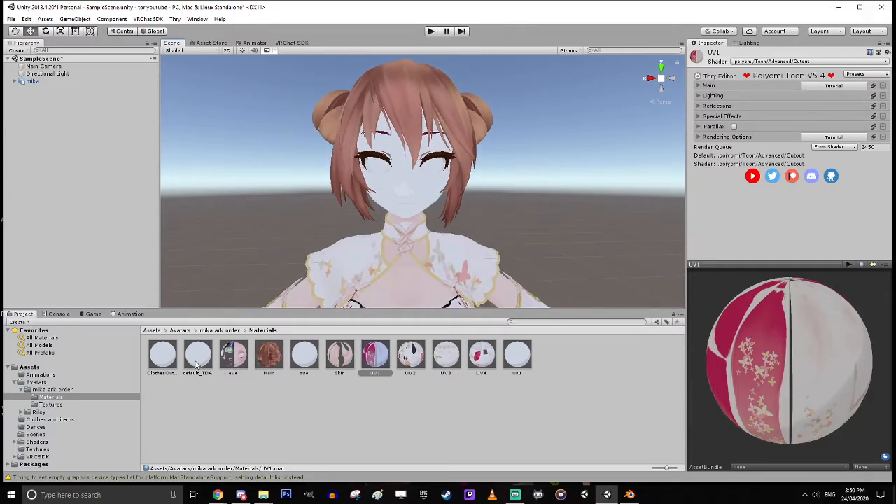
{"action": "mouse_move", "coordinate": [238, 364]}
{"action": "left_mouse_down"}
{"action": "mouse_move", "coordinate": [375, 210]}
{"action": "mouse_move", "coordinate": [390, 205]}
{"action": "left_mouse_up"}
{"action": "left_click", "coordinate": [243, 355]}
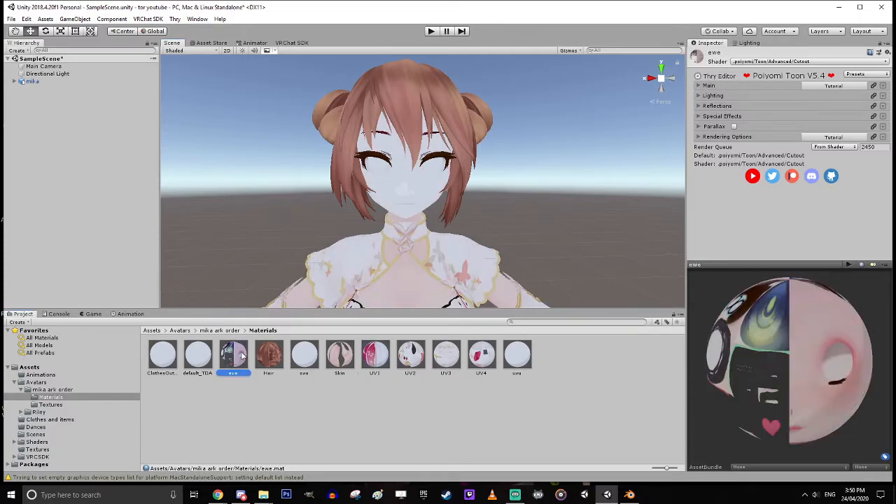
{"action": "left_click", "coordinate": [708, 85]}
{"action": "left_click_drag", "start_coordinate": [812, 353], "coordinate": [3, 343]}
{"action": "left_click_drag", "start_coordinate": [808, 395], "coordinate": [861, 320]}
{"action": "left_click_drag", "start_coordinate": [238, 364], "coordinate": [395, 192]}
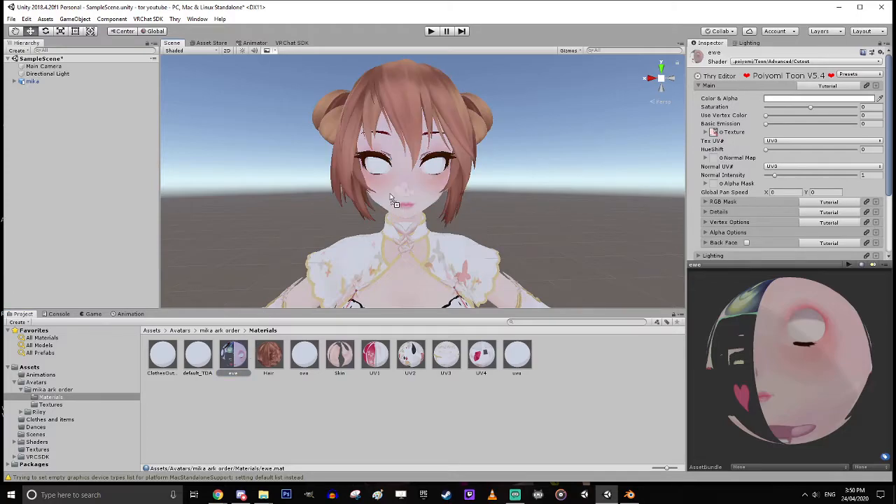
{"action": "left_click_drag", "start_coordinate": [756, 317], "coordinate": [778, 393]}
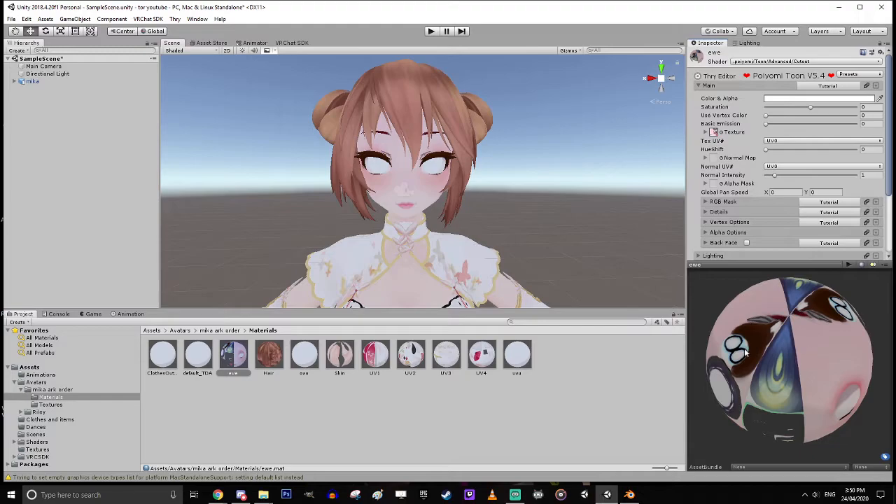
- Try to apply the ewe material to the avatar's white eyes
{"action": "left_click_drag", "start_coordinate": [236, 358], "coordinate": [372, 166]}
{"action": "left_click", "coordinate": [237, 371]}
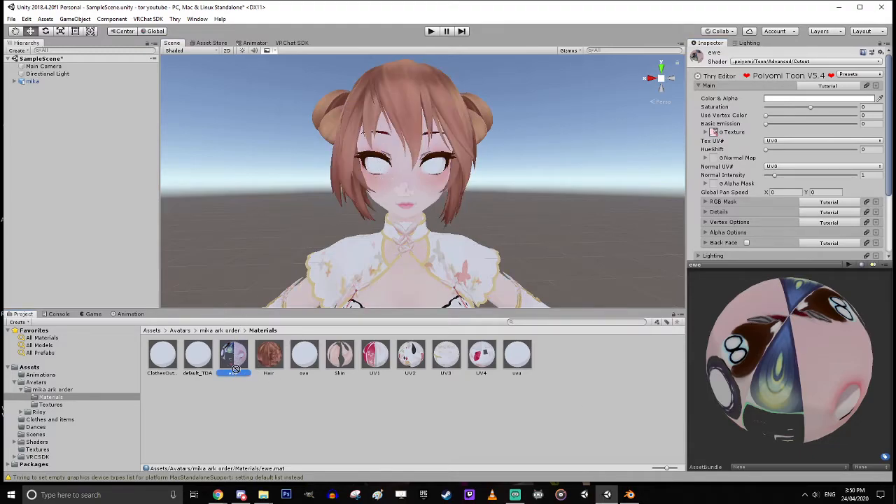
{"action": "scroll", "coordinate": [469, 225], "scroll_direction": "up", "scroll_amount": 5}
{"action": "right_click_drag", "start_coordinate": [470, 224], "coordinate": [335, 192]}
{"action": "middle_click_drag", "start_coordinate": [352, 204], "coordinate": [315, 262]}
{"action": "left_click_drag", "start_coordinate": [244, 360], "coordinate": [471, 186]}
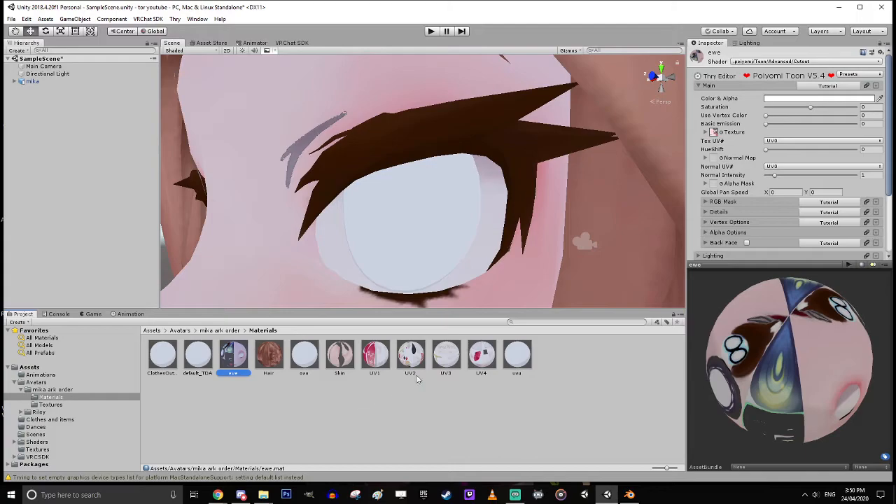
- Rename the ewe material as face
{"action": "left_click", "coordinate": [202, 363]}
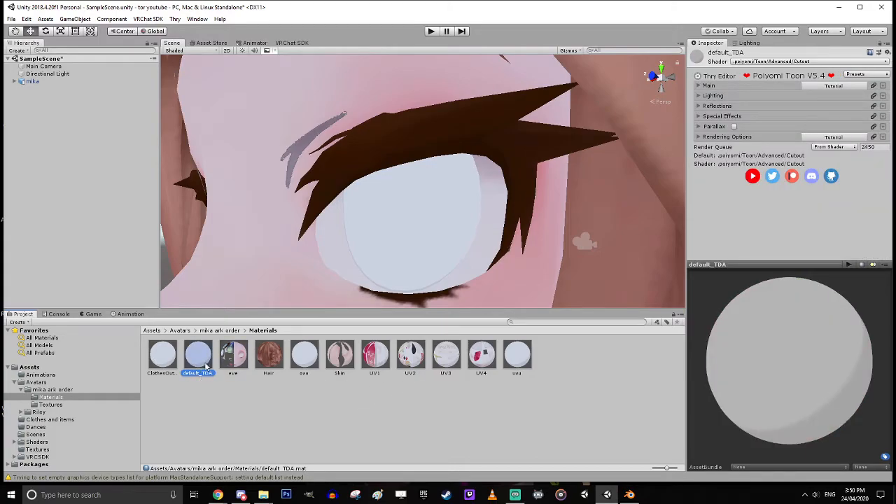
{"action": "left_click", "coordinate": [239, 360]}
{"action": "left_click", "coordinate": [238, 373]}
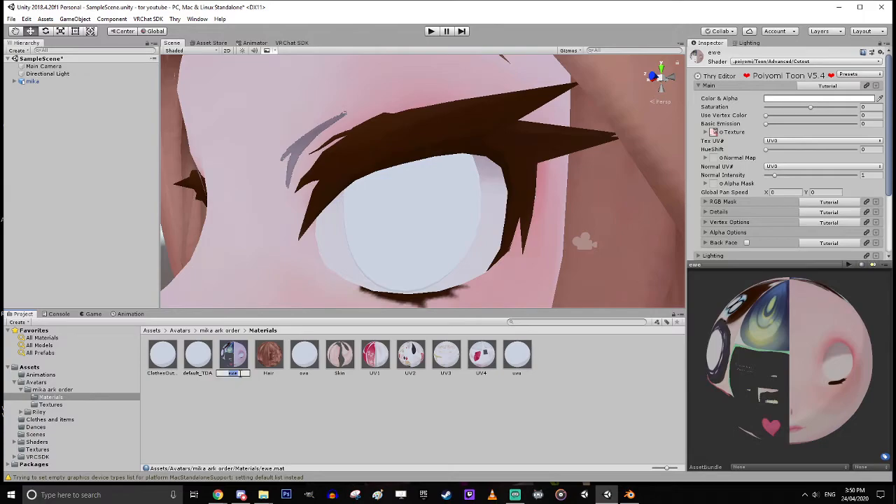
{"action": "key", "text": "Return"}
- Delete the uwu material from the avatar's Materials folder
{"action": "left_click", "coordinate": [349, 371]}
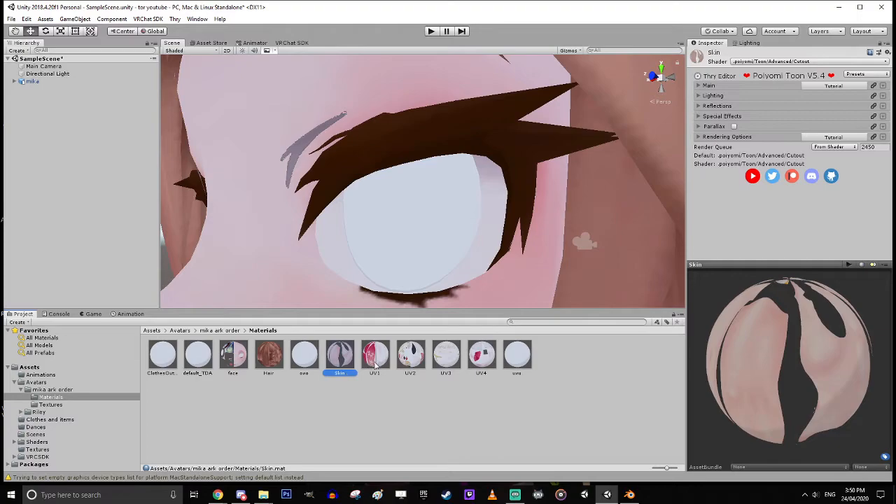
{"action": "left_click", "coordinate": [378, 374]}
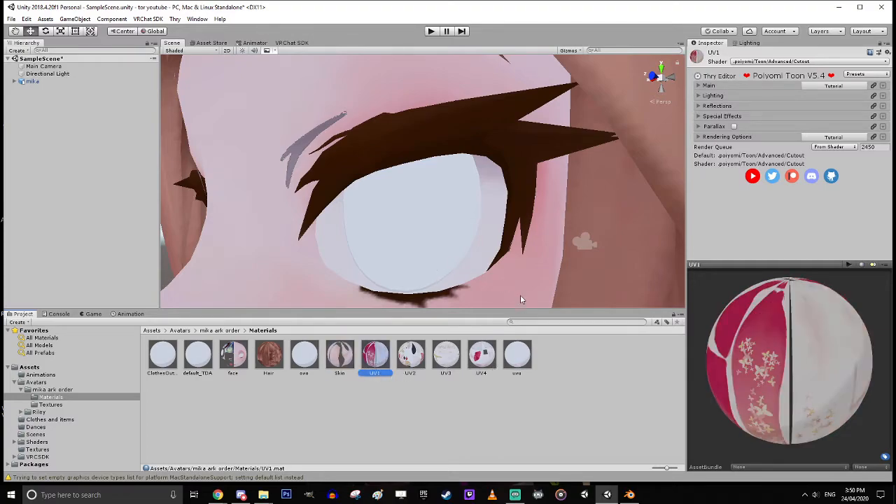
{"action": "left_click", "coordinate": [516, 354]}
{"action": "key", "text": "Delete"}
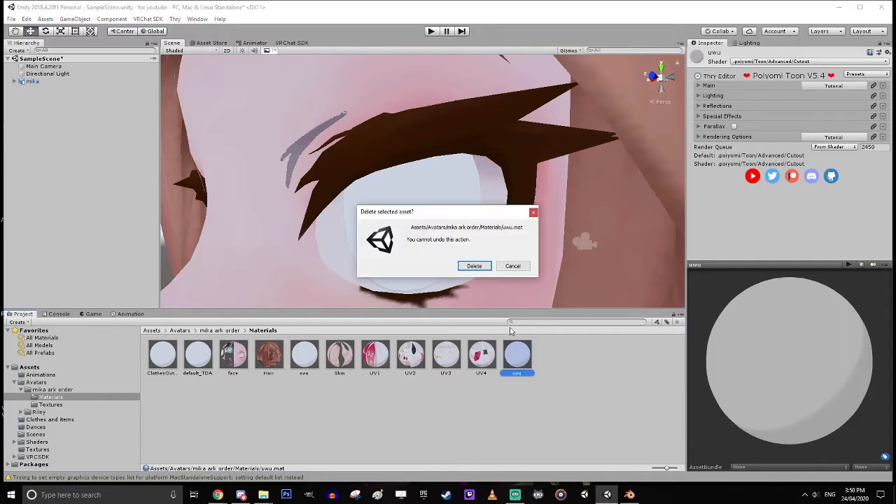
{"action": "left_click", "coordinate": [475, 266]}
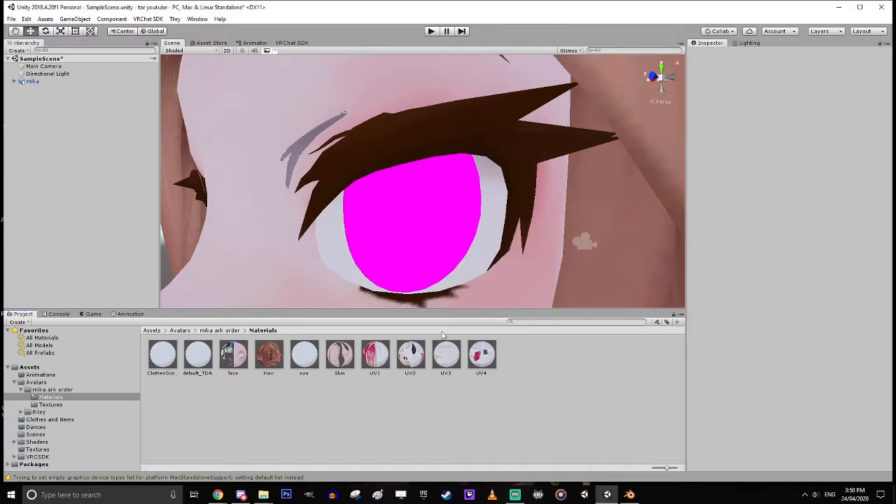
- Create a new material named eyes in the avatar's Materials folder
{"action": "scroll", "coordinate": [502, 239], "scroll_direction": "down", "scroll_amount": 6}
{"action": "scroll", "coordinate": [508, 238], "scroll_direction": "up", "scroll_amount": 6}
{"action": "right_click_drag", "start_coordinate": [507, 239], "coordinate": [334, 260]}
{"action": "middle_click_drag", "start_coordinate": [469, 209], "coordinate": [399, 243]}
{"action": "right_click_drag", "start_coordinate": [400, 244], "coordinate": [502, 318]}
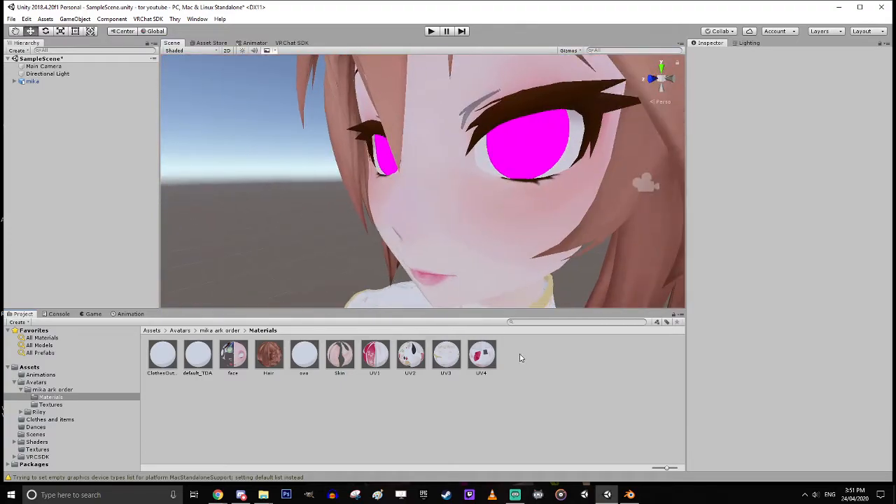
{"action": "right_click", "coordinate": [525, 370]}
{"action": "mouse_move", "coordinate": [573, 143]}
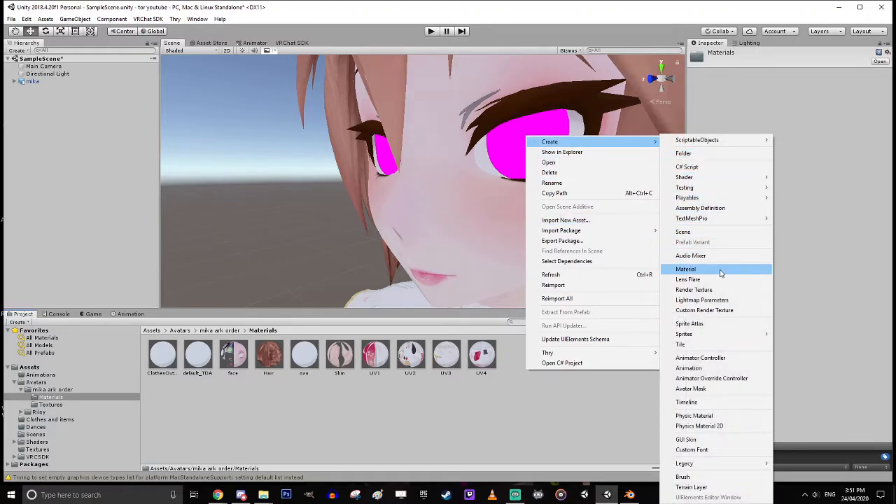
{"action": "left_click", "coordinate": [686, 268]}
{"action": "type", "text": "eyes"}
{"action": "key", "text": "Return"}
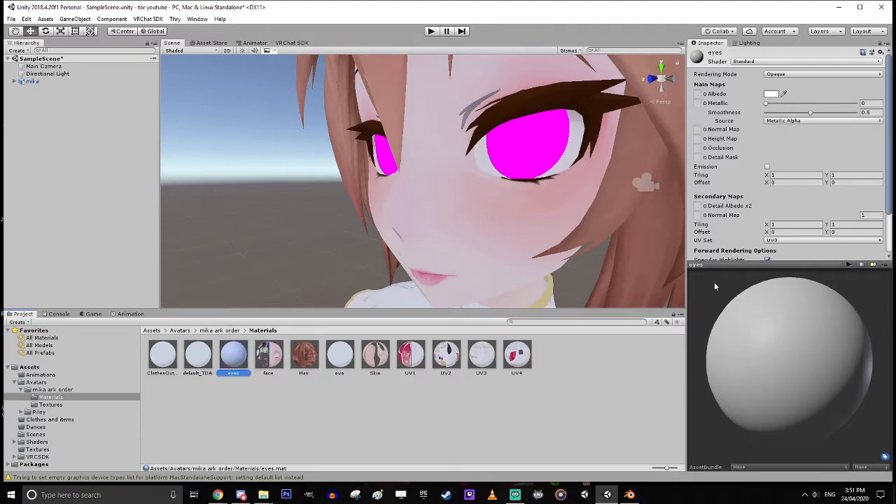
- Set the shader of the eyes material to .poiyomi/Toon/Advanced/Cutout
{"action": "left_click", "coordinate": [761, 63]}
{"action": "mouse_move", "coordinate": [757, 103]}
{"action": "mouse_move", "coordinate": [855, 102]}
{"action": "mouse_move", "coordinate": [796, 103]}
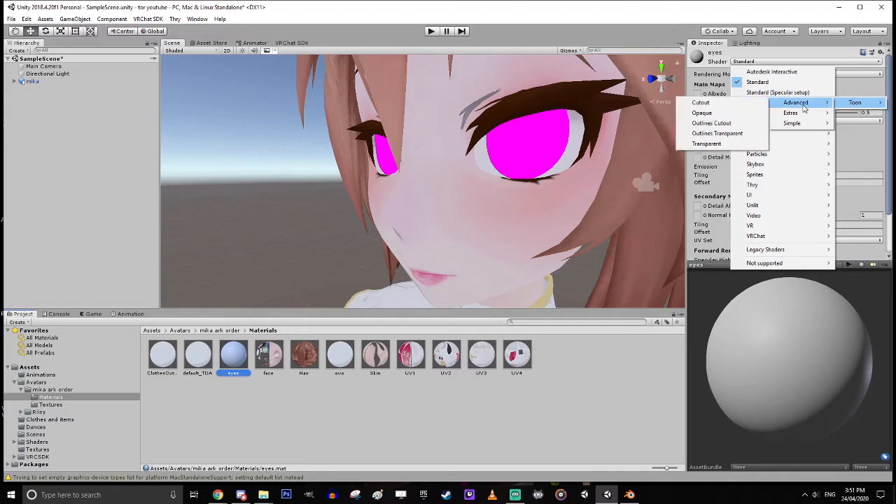
{"action": "left_click", "coordinate": [727, 104]}
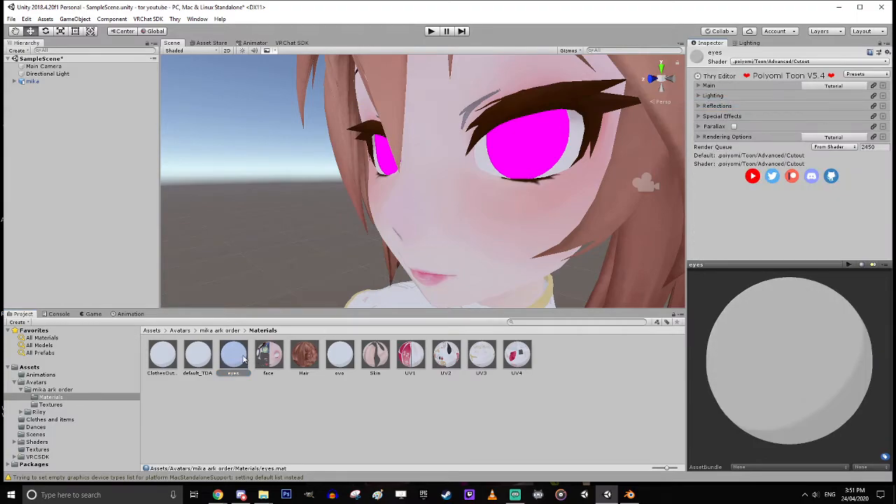
- Expand the Main settings of the eyes material and assign Face_ChicaEye as its main texture
{"action": "left_click", "coordinate": [709, 85]}
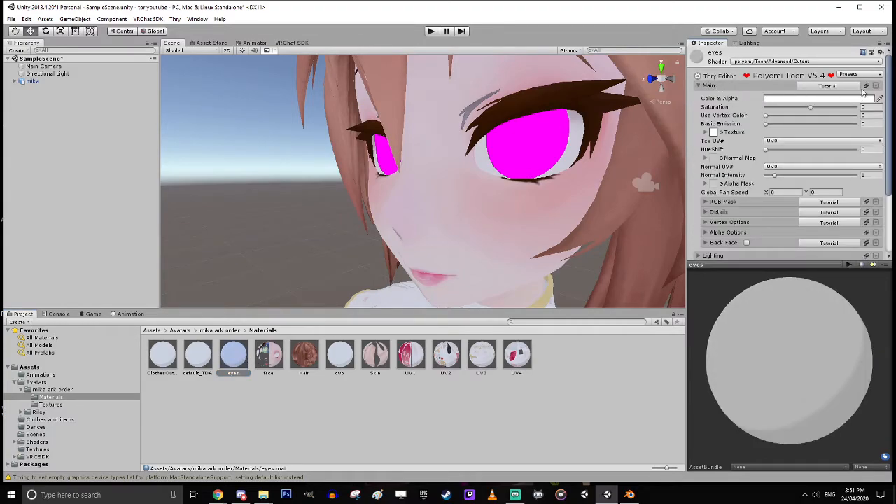
{"action": "left_click", "coordinate": [721, 133]}
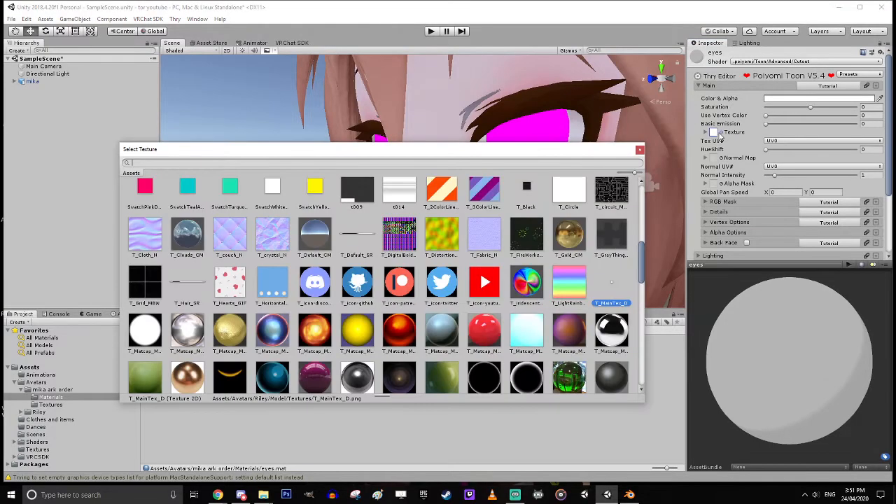
{"action": "scroll", "coordinate": [462, 217], "scroll_direction": "up", "scroll_amount": 10}
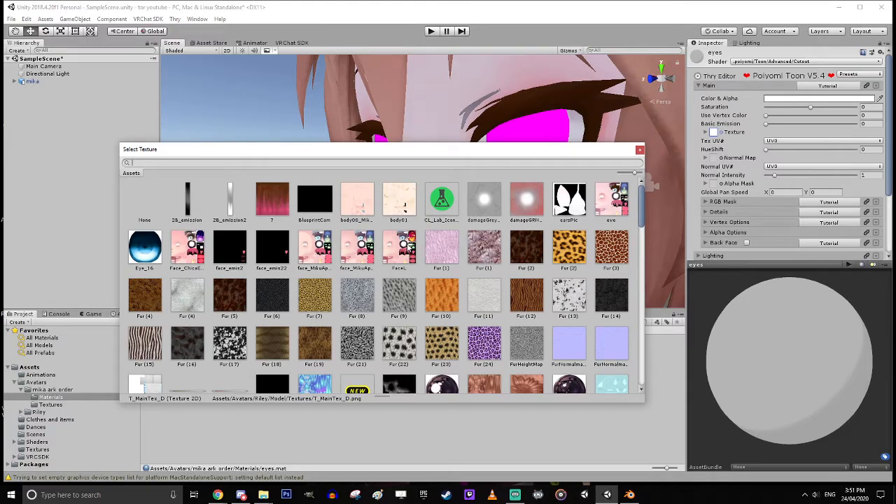
{"action": "left_click", "coordinate": [200, 246]}
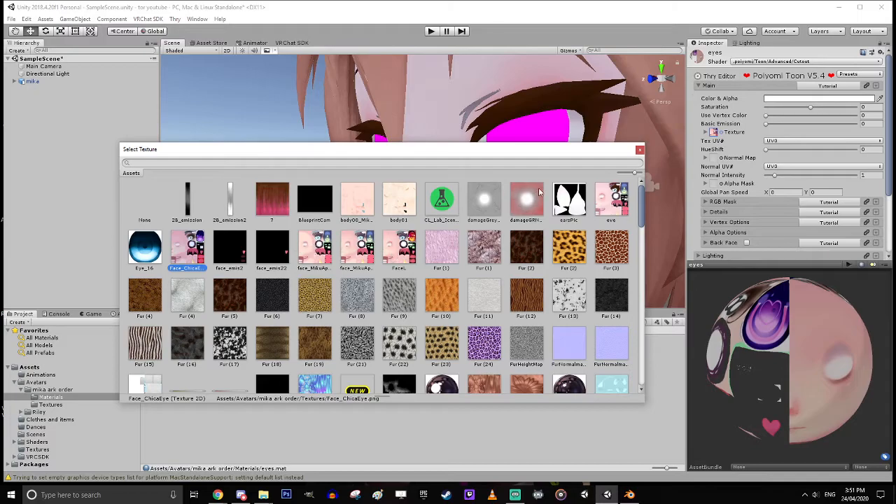
{"action": "left_click", "coordinate": [640, 151]}
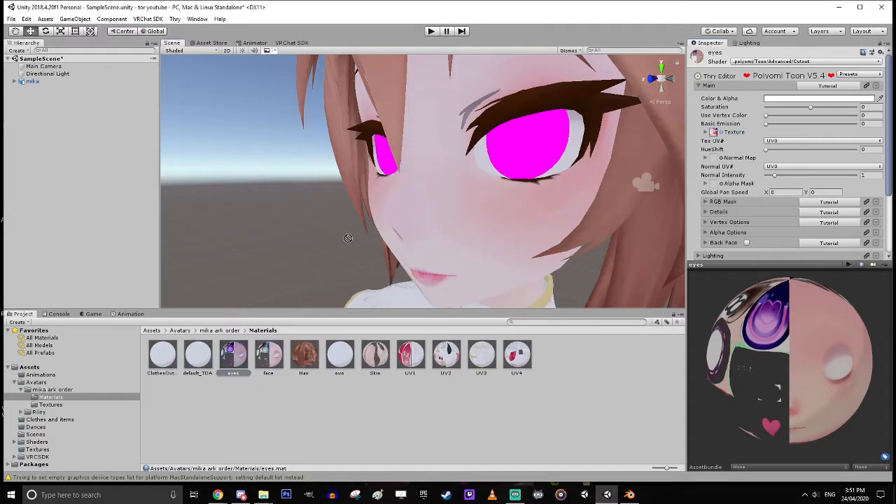
- Apply the eyes material to the avatar's irises and to its face
{"action": "left_click_drag", "start_coordinate": [434, 182], "coordinate": [514, 200], "text": "alt"}
{"action": "middle_click_drag", "start_coordinate": [419, 241], "coordinate": [509, 190]}
{"action": "scroll", "coordinate": [508, 190], "scroll_direction": "down", "scroll_amount": 5}
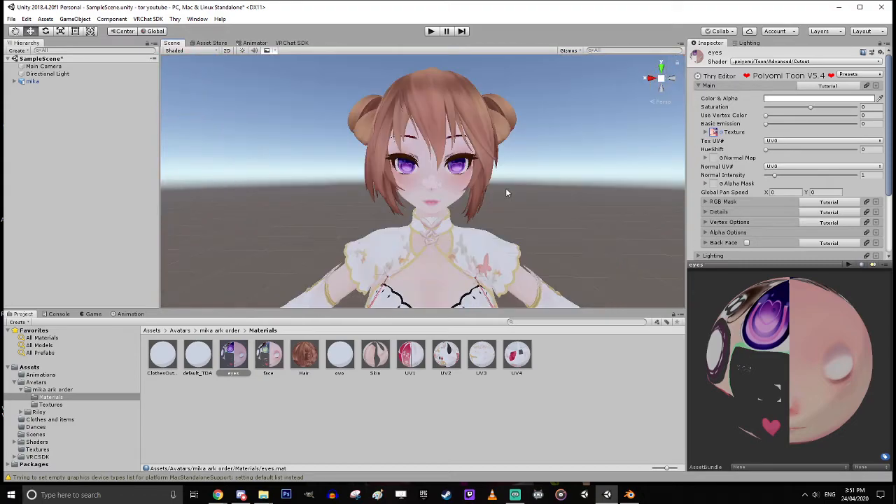
{"action": "scroll", "coordinate": [505, 187], "scroll_direction": "up", "scroll_amount": 5}
{"action": "left_click_drag", "start_coordinate": [506, 194], "coordinate": [485, 204], "text": "alt"}
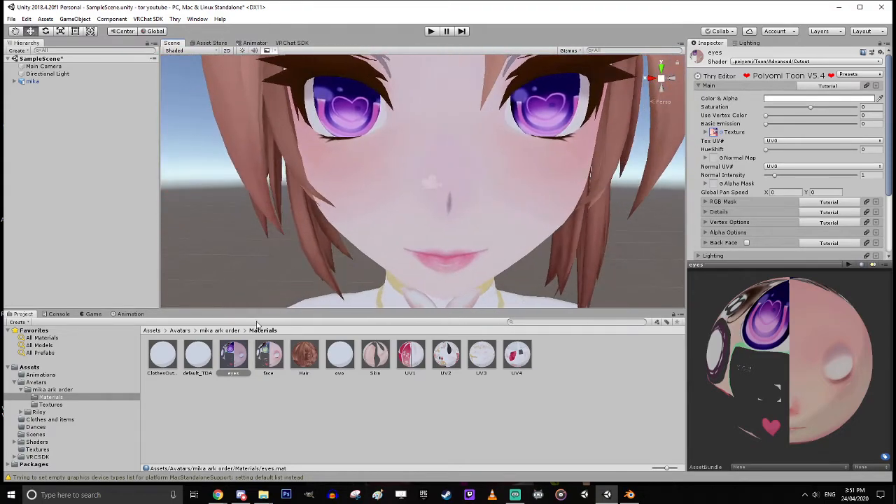
{"action": "left_click_drag", "start_coordinate": [237, 345], "coordinate": [451, 215]}
- Examine the avatar's textured face and upper body up close and from farther away
{"action": "scroll", "coordinate": [411, 223], "scroll_direction": "down", "scroll_amount": 5}
{"action": "scroll", "coordinate": [462, 201], "scroll_direction": "up", "scroll_amount": 5}
{"action": "scroll", "coordinate": [463, 204], "scroll_direction": "down", "scroll_amount": 5}
{"action": "middle_click_drag", "start_coordinate": [450, 214], "coordinate": [456, 220]}
{"action": "left_click_drag", "start_coordinate": [456, 220], "coordinate": [399, 223], "text": "alt"}
{"action": "mouse_move", "coordinate": [399, 223]}
{"action": "middle_mouse_down"}
{"action": "mouse_move", "coordinate": [364, 194]}
{"action": "mouse_move", "coordinate": [363, 168]}
{"action": "mouse_move", "coordinate": [399, 236]}
{"action": "middle_mouse_up"}
{"action": "left_click_drag", "start_coordinate": [399, 237], "coordinate": [488, 209], "text": "alt"}
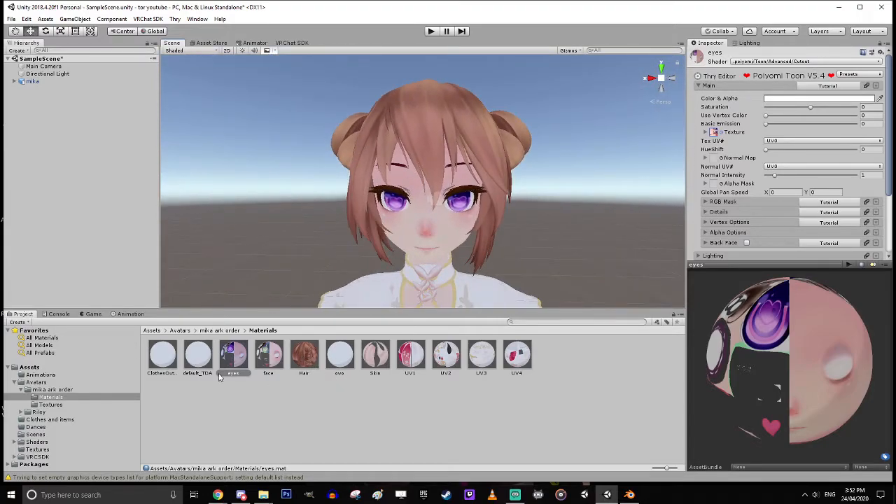
{"action": "scroll", "coordinate": [424, 196], "scroll_direction": "down", "scroll_amount": 8}
{"action": "middle_click_drag", "start_coordinate": [437, 231], "coordinate": [464, 230]}
{"action": "scroll", "coordinate": [420, 237], "scroll_direction": "up", "scroll_amount": 6}
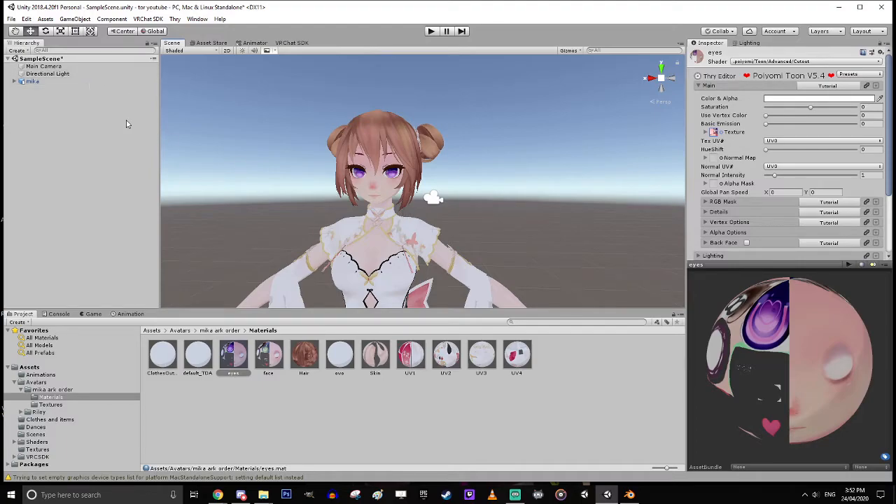
{"action": "scroll", "coordinate": [428, 222], "scroll_direction": "down", "scroll_amount": 5}
{"action": "middle_click_drag", "start_coordinate": [435, 217], "coordinate": [490, 216]}
{"action": "scroll", "coordinate": [510, 210], "scroll_direction": "up", "scroll_amount": 5}
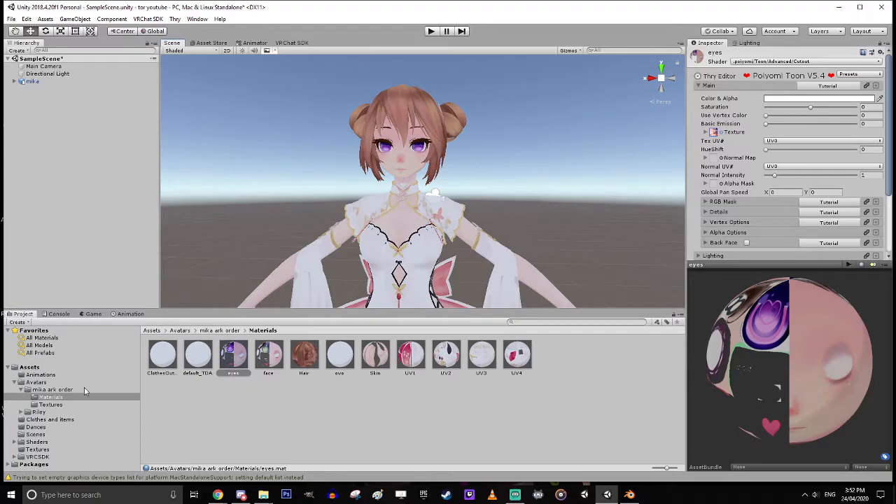
- Add a VRC_Avatar Descriptor component to the mika object
{"action": "left_click", "coordinate": [28, 82]}
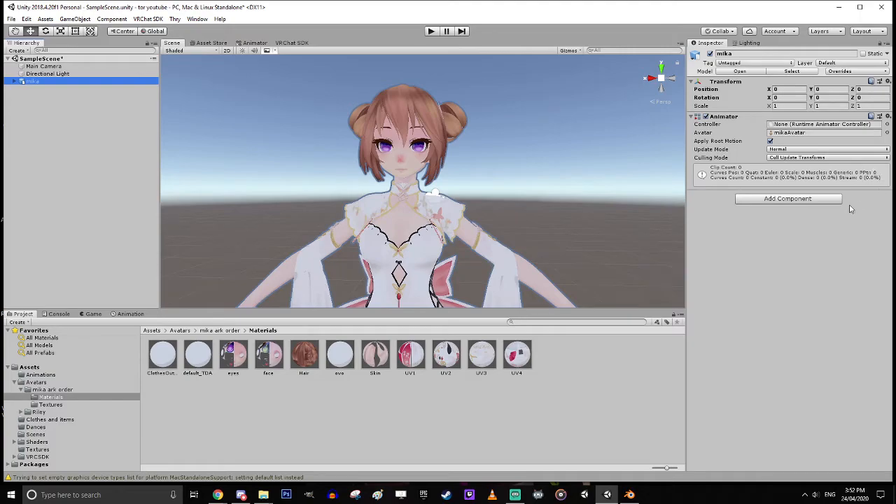
{"action": "left_click", "coordinate": [805, 198]}
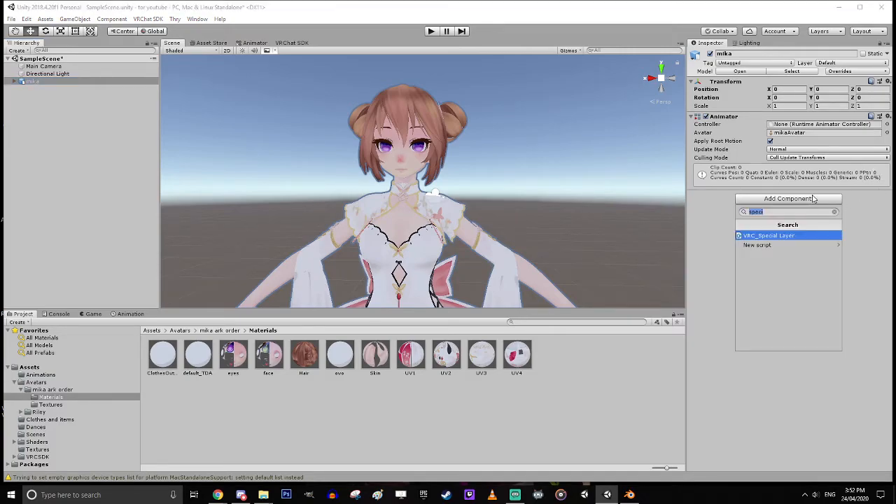
{"action": "type", "text": "vrc"}
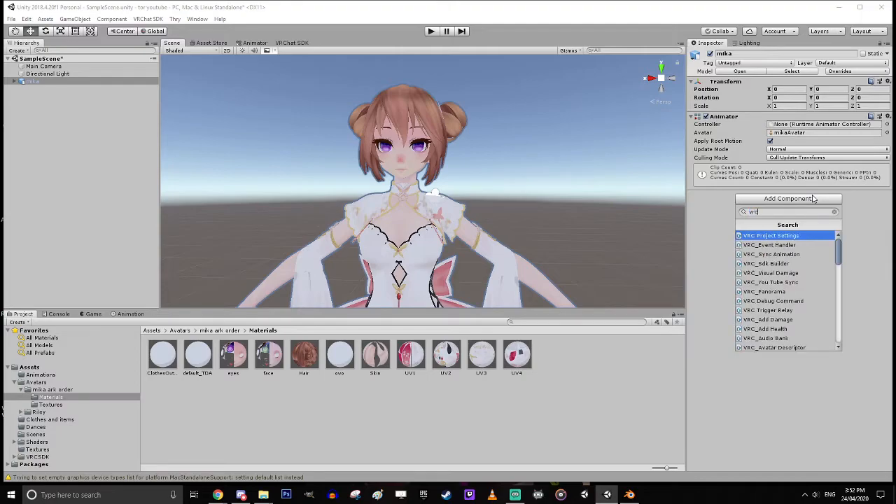
{"action": "left_click", "coordinate": [799, 348]}
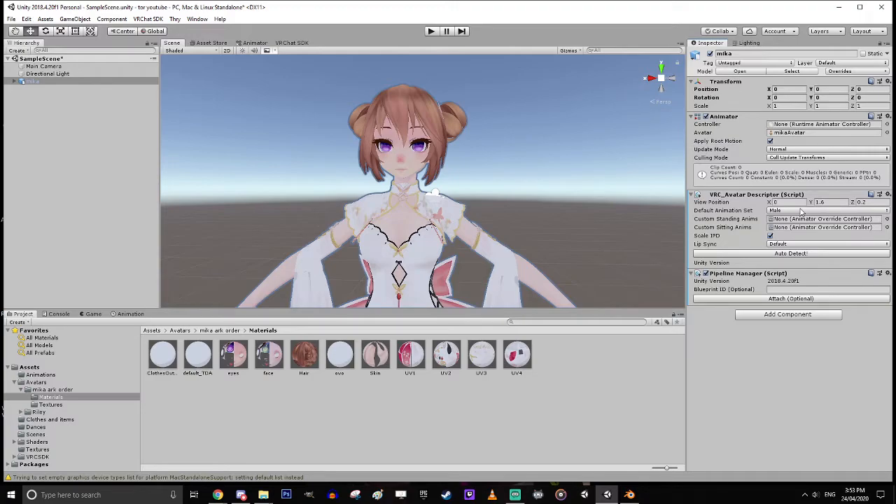
- Set the default animation set of mika's avatar descriptor to Female
{"action": "scroll", "coordinate": [525, 155], "scroll_direction": "down", "scroll_amount": 3}
{"action": "left_click_drag", "start_coordinate": [529, 149], "coordinate": [475, 175], "text": "alt"}
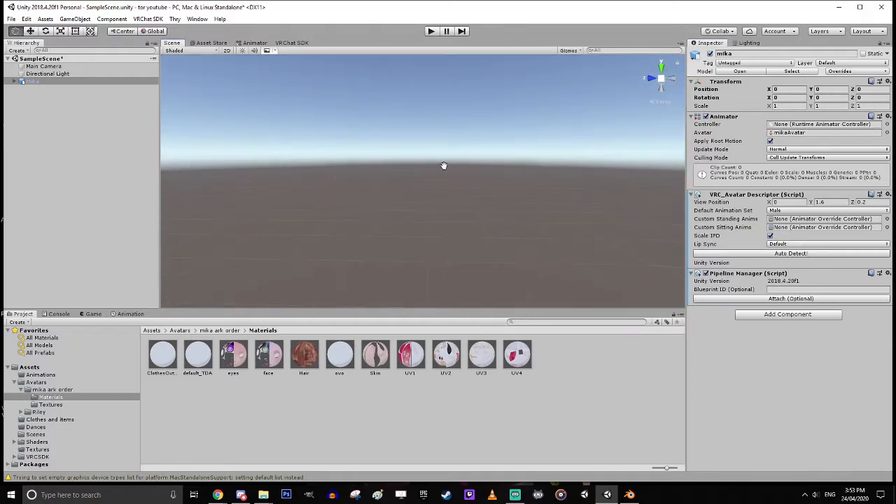
{"action": "middle_click_drag", "start_coordinate": [443, 166], "coordinate": [375, 173]}
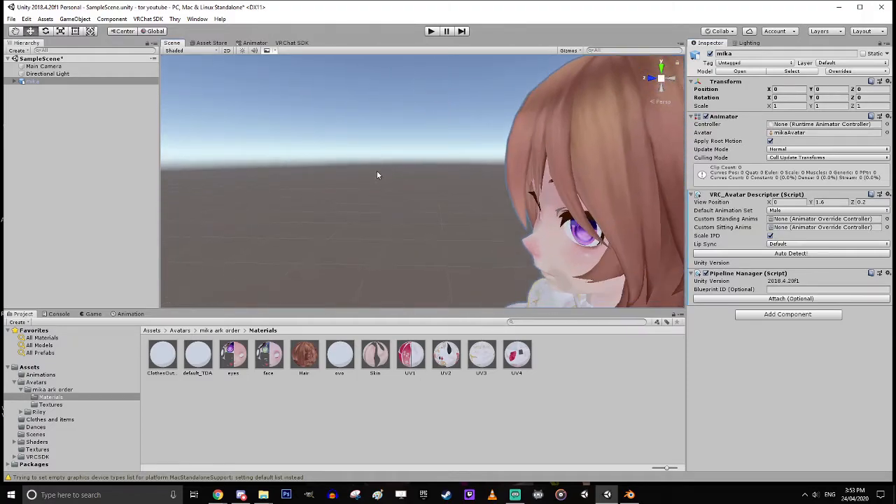
{"action": "right_click_drag", "start_coordinate": [375, 173], "coordinate": [483, 160]}
{"action": "scroll", "coordinate": [501, 186], "scroll_direction": "down", "scroll_amount": 3}
{"action": "mouse_move", "coordinate": [500, 185]}
{"action": "middle_mouse_down"}
{"action": "mouse_move", "coordinate": [508, 192]}
{"action": "mouse_move", "coordinate": [508, 175]}
{"action": "middle_mouse_up"}
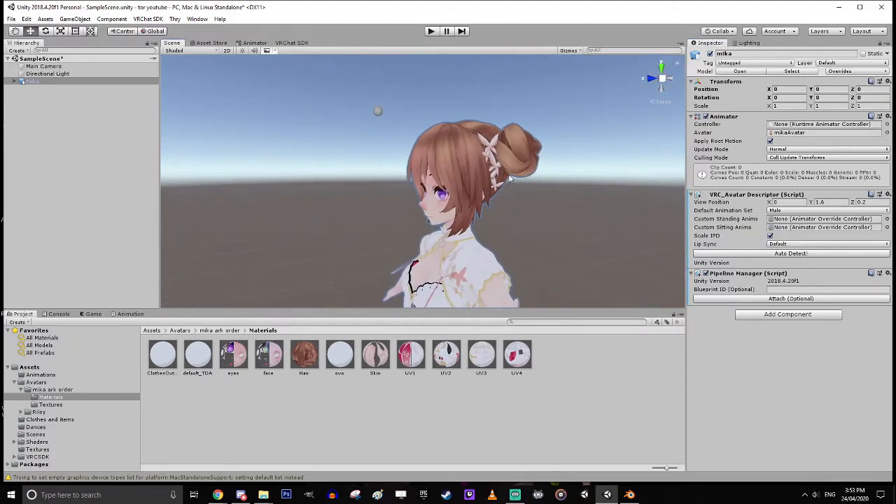
{"action": "scroll", "coordinate": [508, 174], "scroll_direction": "up", "scroll_amount": 3}
{"action": "left_click_drag", "start_coordinate": [518, 153], "coordinate": [472, 130], "text": "alt"}
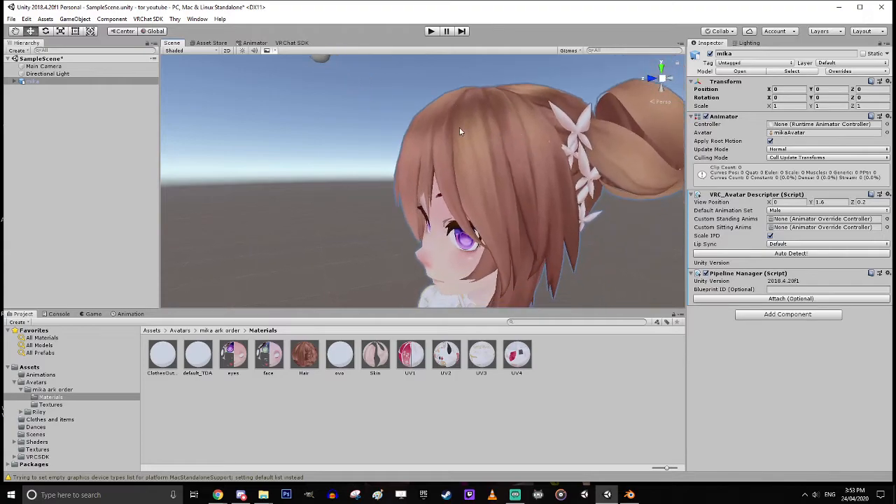
{"action": "left_click", "coordinate": [780, 211]}
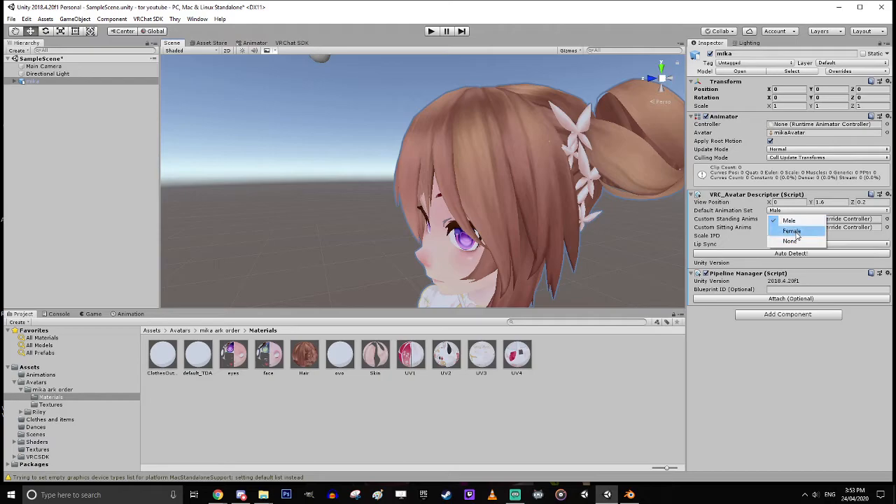
{"action": "left_click", "coordinate": [793, 231]}
- Lower the avatar descriptor's view position to eye height by setting its Y value to 1.42
{"action": "left_click_drag", "start_coordinate": [455, 148], "coordinate": [371, 119], "text": "alt"}
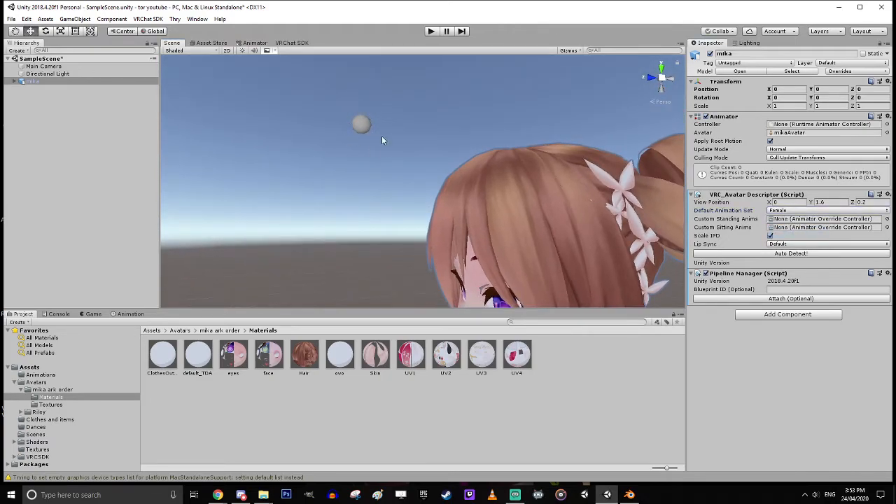
{"action": "left_click_drag", "start_coordinate": [379, 162], "coordinate": [332, 98], "text": "alt"}
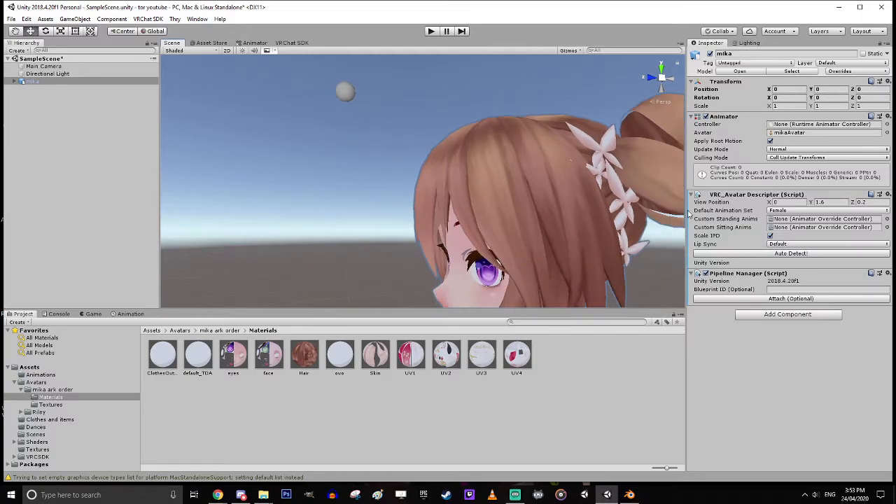
{"action": "left_click", "coordinate": [813, 202]}
{"action": "left_click_drag", "start_coordinate": [812, 202], "coordinate": [808, 204]}
{"action": "right_click_drag", "start_coordinate": [613, 232], "coordinate": [612, 221]}
{"action": "middle_click_drag", "start_coordinate": [612, 220], "coordinate": [525, 237]}
{"action": "right_click_drag", "start_coordinate": [525, 237], "coordinate": [481, 238]}
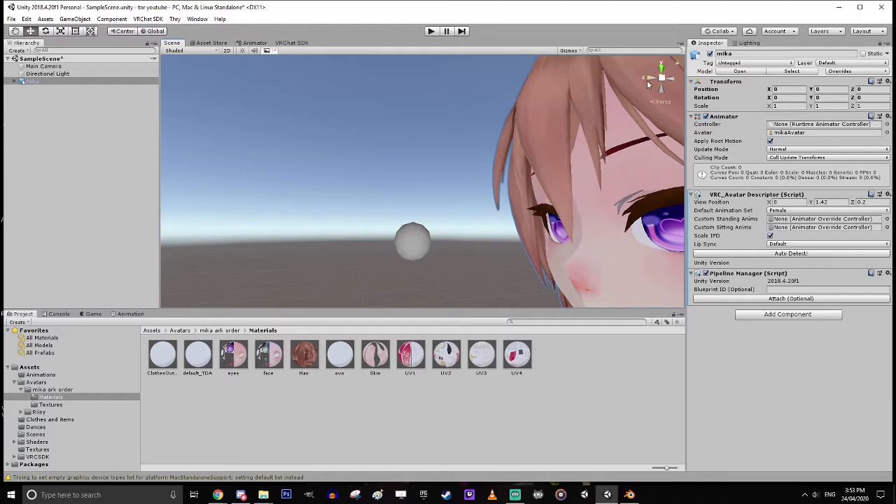
- Move the avatar descriptor's view position back to the face by setting its Z value to 0.09
{"action": "right_click_drag", "start_coordinate": [447, 163], "coordinate": [645, 171]}
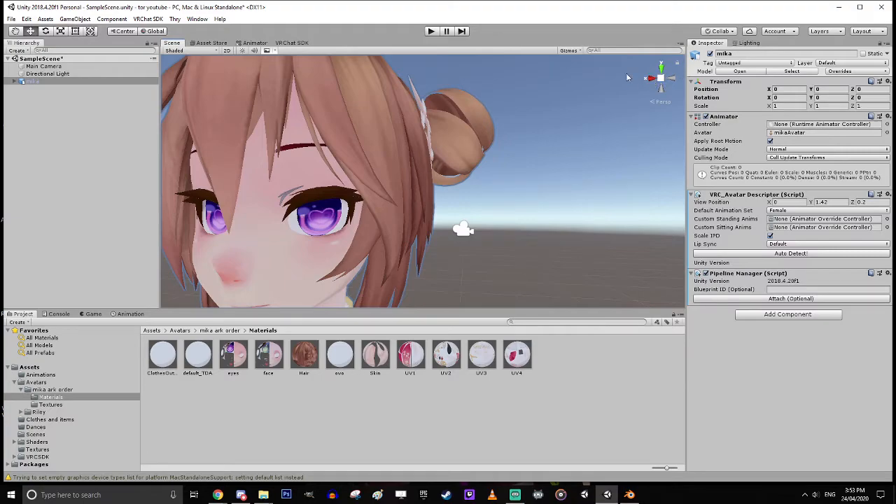
{"action": "right_click_drag", "start_coordinate": [526, 149], "coordinate": [316, 173]}
{"action": "mouse_move", "coordinate": [432, 176]}
{"action": "middle_mouse_down"}
{"action": "mouse_move", "coordinate": [416, 179]}
{"action": "mouse_move", "coordinate": [424, 177]}
{"action": "middle_mouse_up"}
{"action": "left_click_drag", "start_coordinate": [487, 200], "coordinate": [470, 198], "text": "alt"}
{"action": "middle_click_drag", "start_coordinate": [483, 228], "coordinate": [455, 188]}
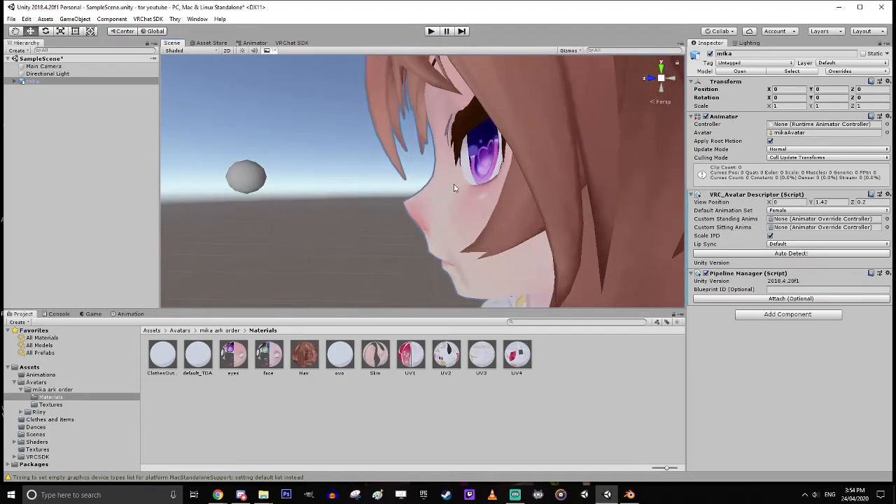
{"action": "left_click", "coordinate": [871, 202]}
{"action": "left_click_drag", "start_coordinate": [853, 205], "coordinate": [850, 202]}
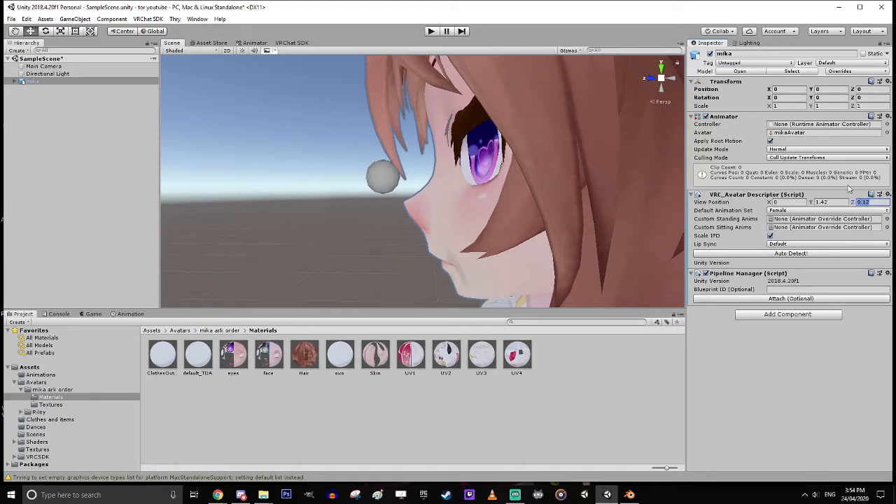
{"action": "type", "text": "0.09"}
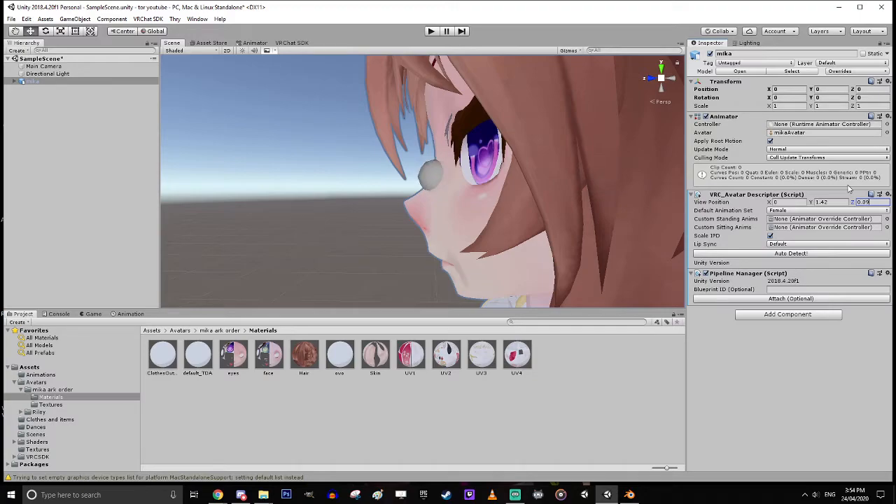
- Raise the view position's Y value to 1.43 and check its placement between the eyes from the front
{"action": "left_click", "coordinate": [842, 202]}
{"action": "type", "text": "1.43"}
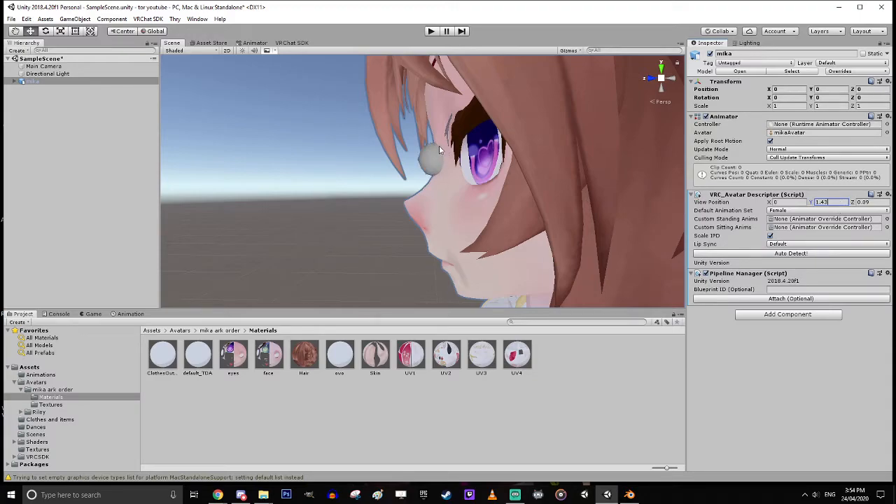
{"action": "left_click_drag", "start_coordinate": [450, 174], "coordinate": [553, 207], "text": "alt"}
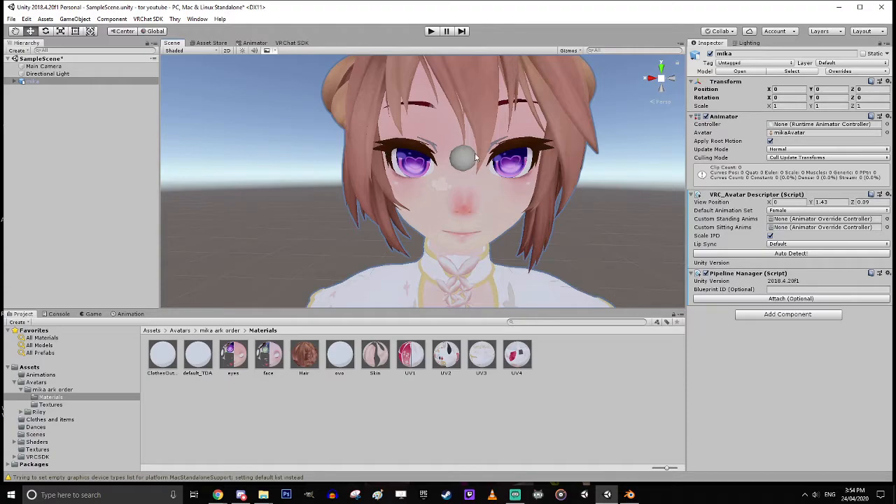
{"action": "left_click_drag", "start_coordinate": [594, 220], "coordinate": [487, 191], "text": "alt"}
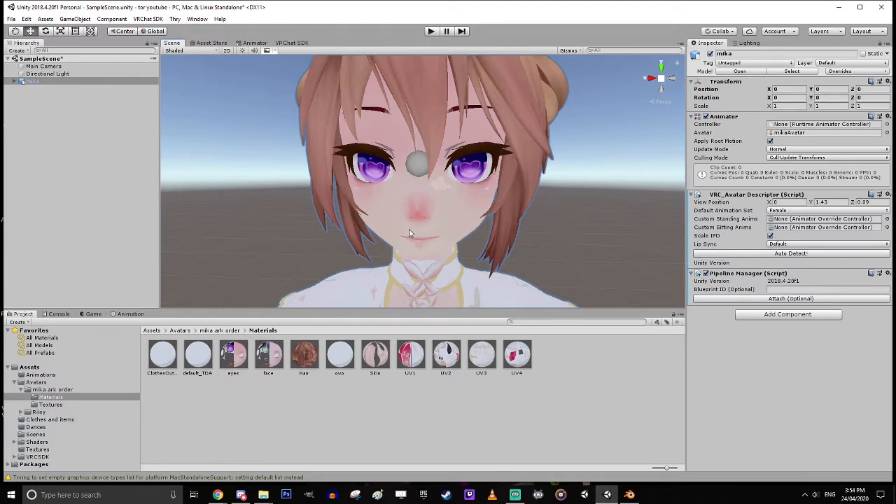
- Set the descriptor's lip sync to Viseme Blend Shape with Body as the face mesh and vrc.v_sil for the sil viseme
{"action": "left_click", "coordinate": [797, 245]}
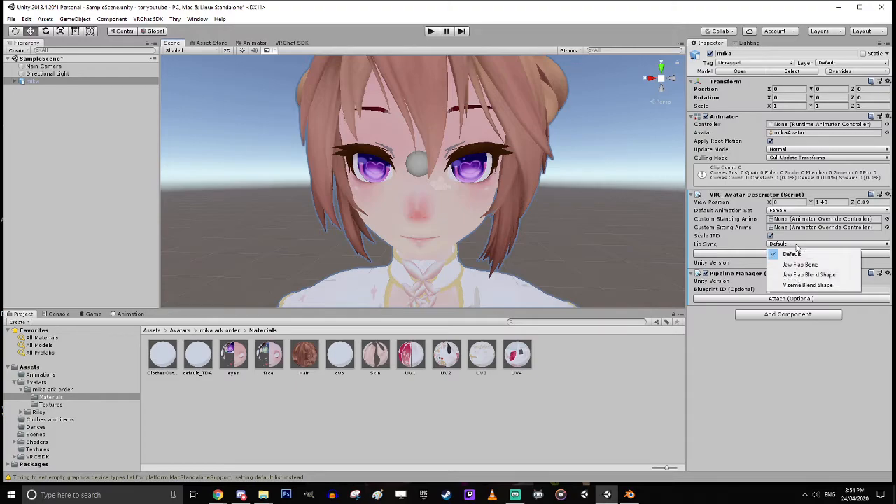
{"action": "left_click", "coordinate": [829, 285]}
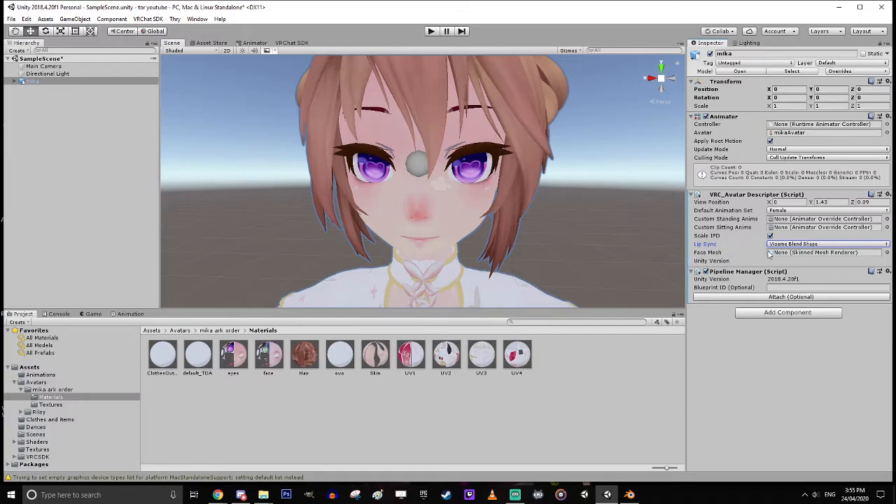
{"action": "left_click", "coordinate": [15, 83]}
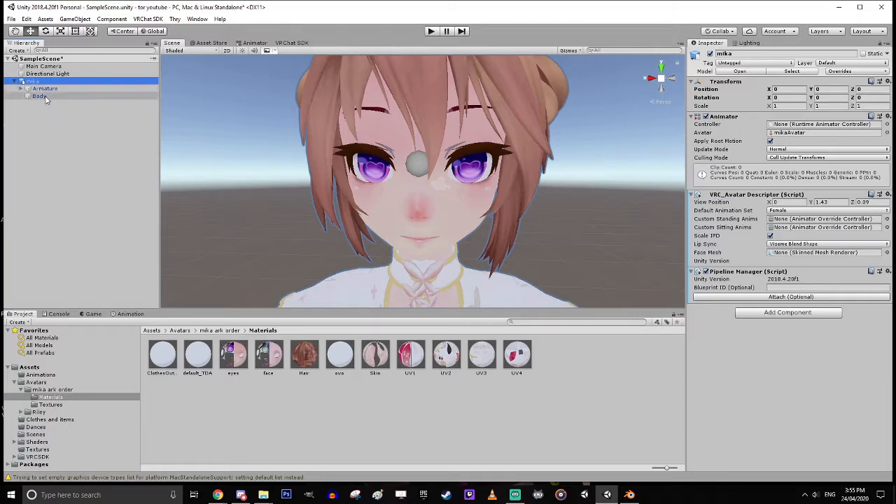
{"action": "left_click_drag", "start_coordinate": [41, 97], "coordinate": [794, 258]}
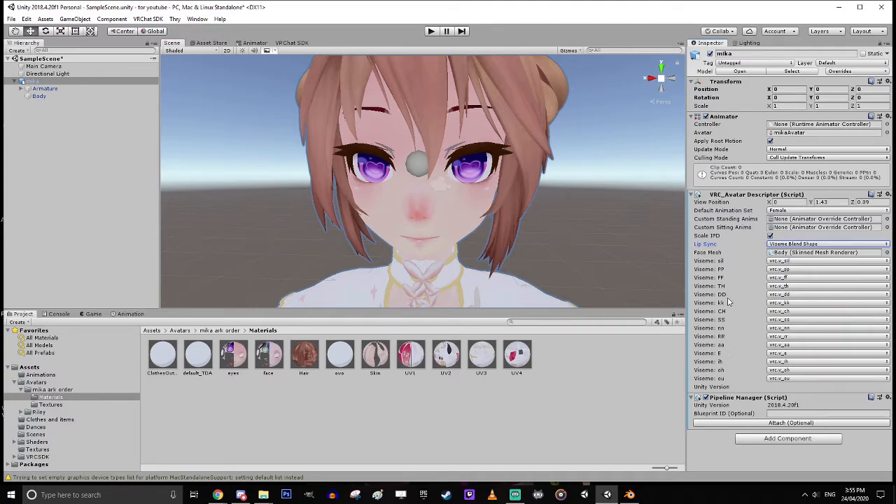
{"action": "left_click", "coordinate": [781, 261]}
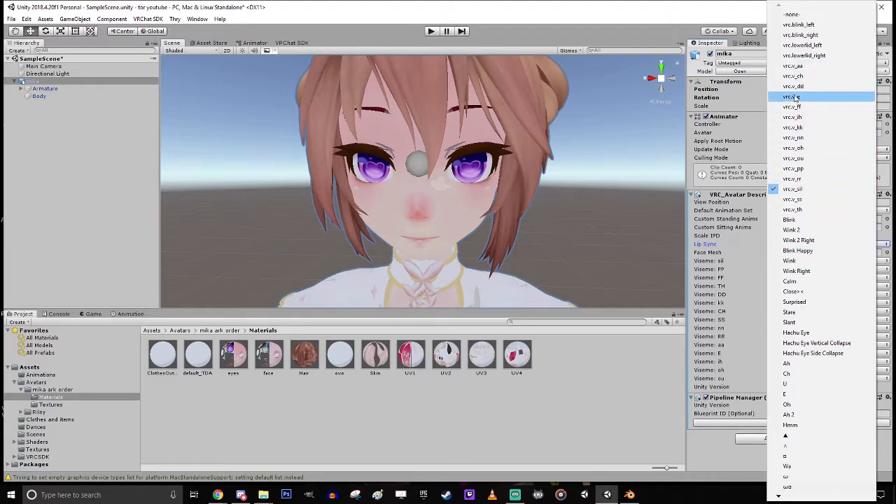
{"action": "left_click", "coordinate": [806, 192]}
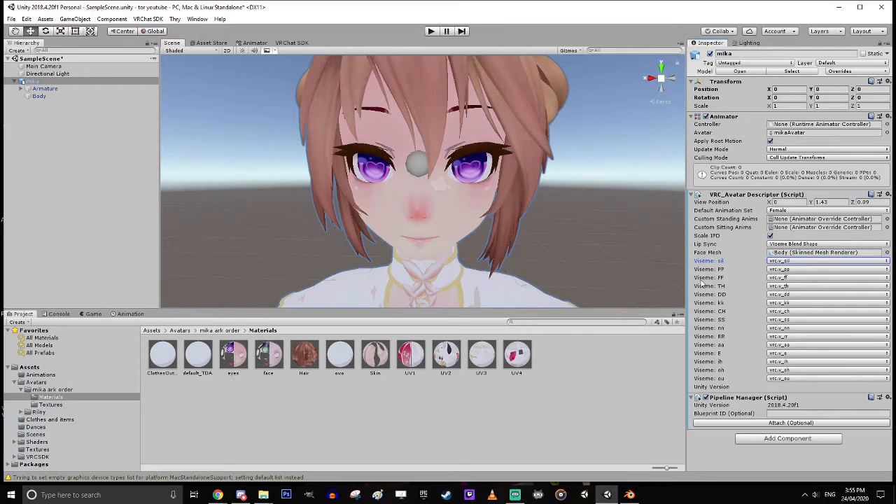
- Search the project for "override", duplicate CustomOverrideEmpty, and move the copy into the mika ark order folder
{"action": "left_click", "coordinate": [219, 334]}
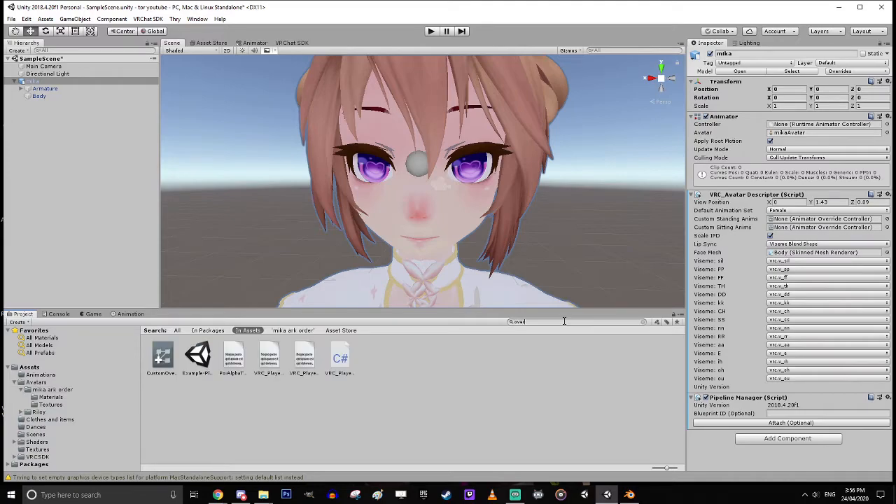
{"action": "type", "text": "e"}
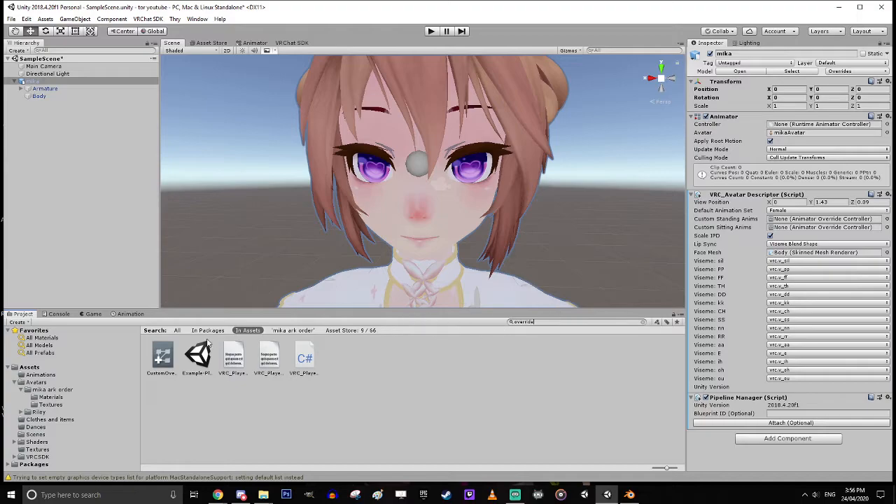
{"action": "left_click", "coordinate": [161, 358]}
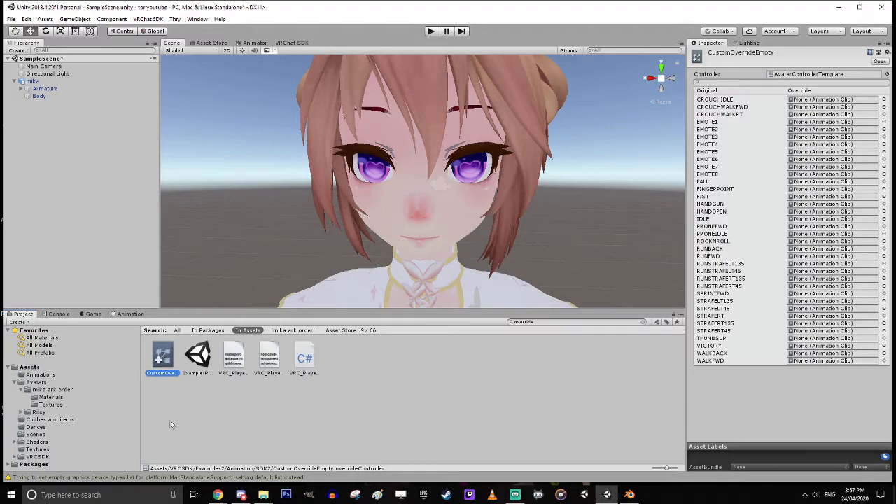
{"action": "key", "text": "ctrl+d"}
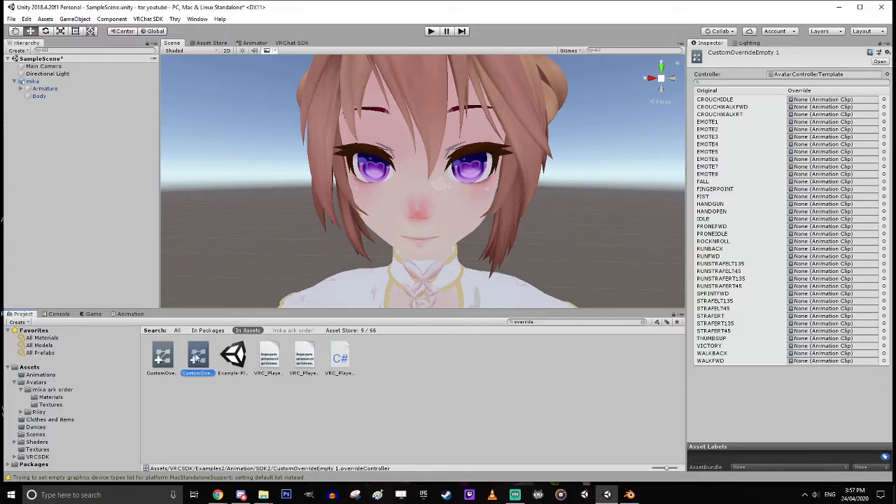
{"action": "left_click_drag", "start_coordinate": [197, 358], "coordinate": [40, 396]}
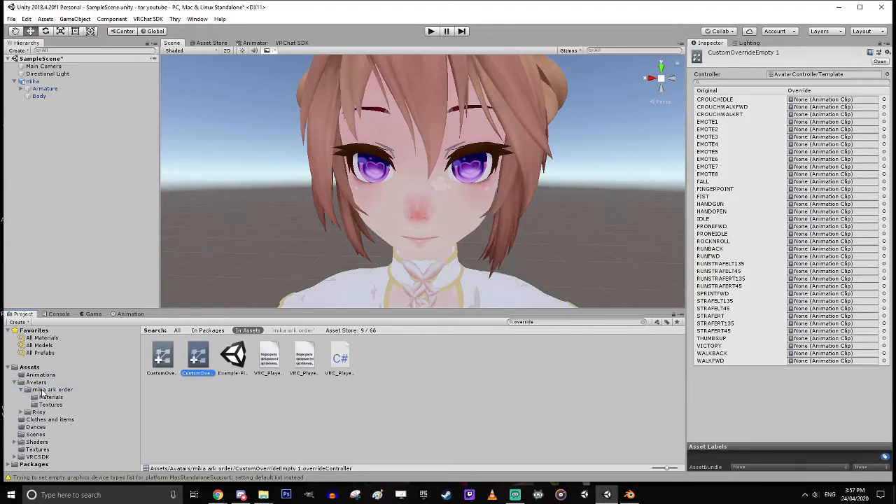
{"action": "left_click", "coordinate": [42, 393]}
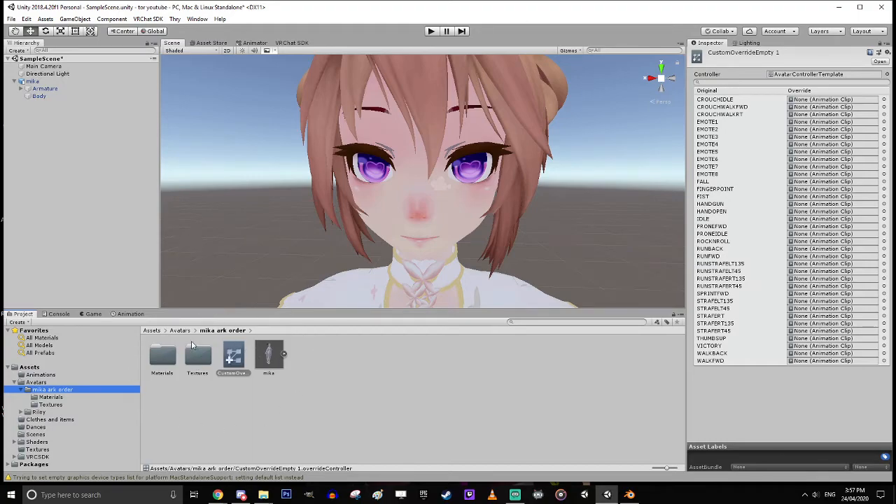
- Assign CustomOverrideEmpty 1 as both the custom standing and custom sitting animations of mika's avatar descriptor
{"action": "left_click", "coordinate": [32, 82]}
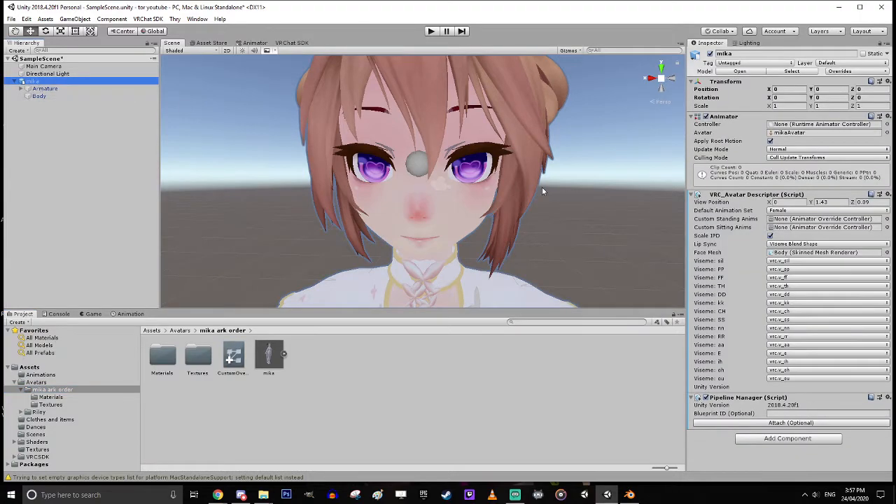
{"action": "left_click_drag", "start_coordinate": [240, 359], "coordinate": [795, 221]}
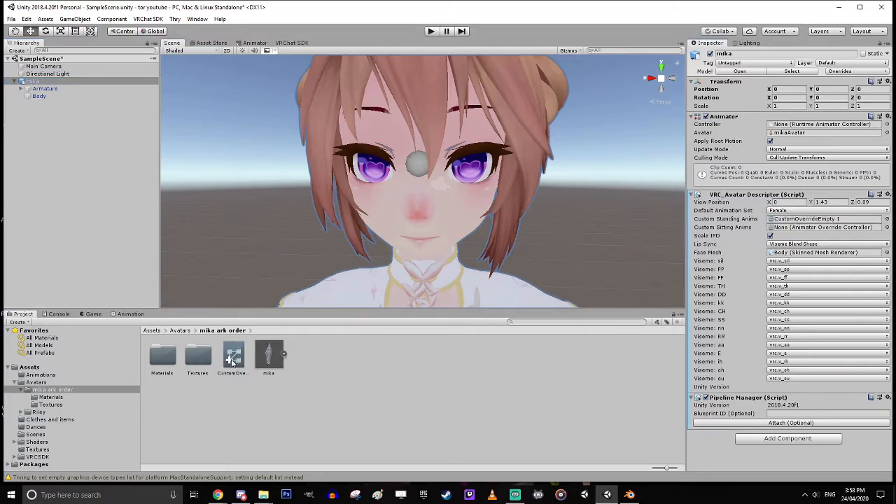
{"action": "left_click_drag", "start_coordinate": [547, 257], "coordinate": [797, 231]}
- Examine the avatar's outfit and proportions from a distance, and its head and shoulders up close
{"action": "scroll", "coordinate": [476, 231], "scroll_direction": "down", "scroll_amount": 5}
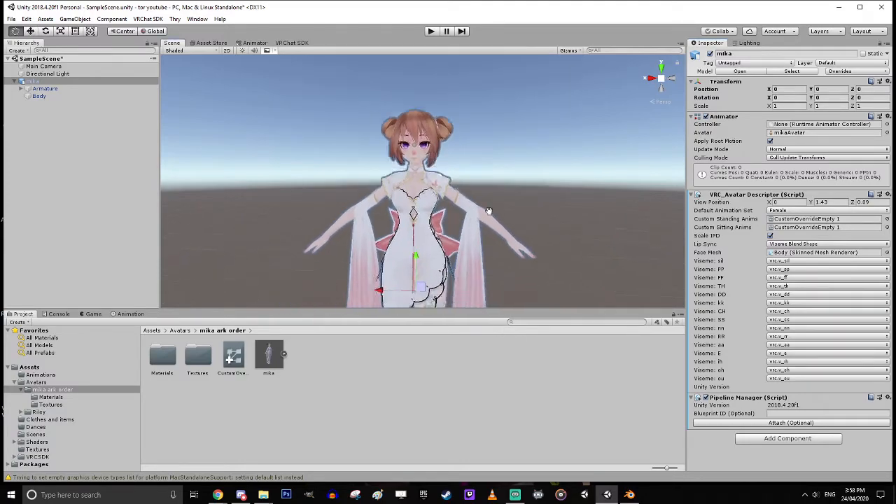
{"action": "scroll", "coordinate": [472, 224], "scroll_direction": "down", "scroll_amount": 2}
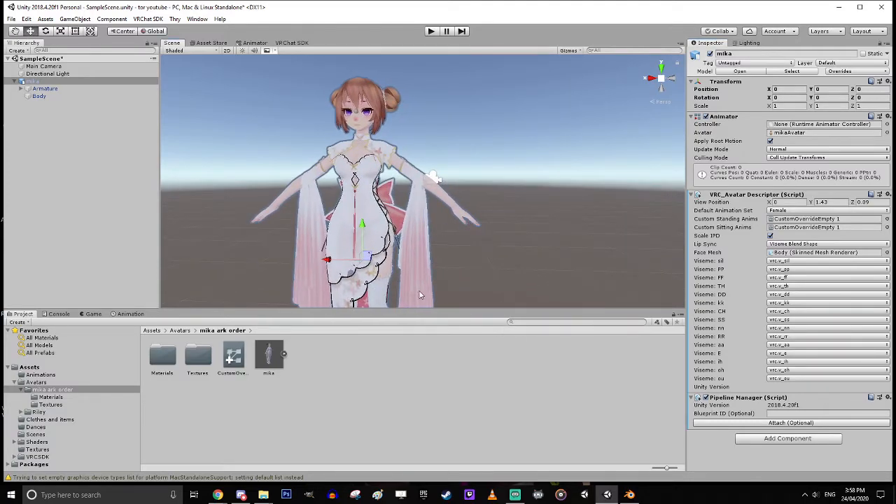
{"action": "scroll", "coordinate": [421, 272], "scroll_direction": "down", "scroll_amount": 1}
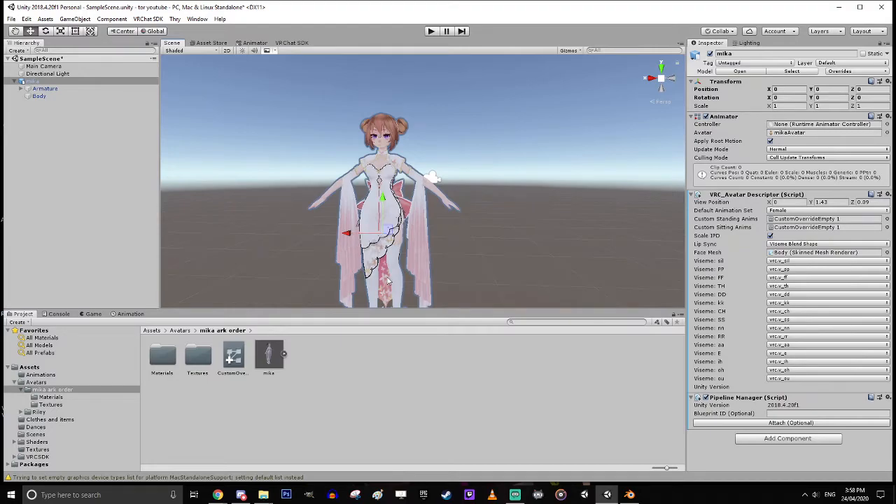
{"action": "scroll", "coordinate": [467, 255], "scroll_direction": "up", "scroll_amount": 3}
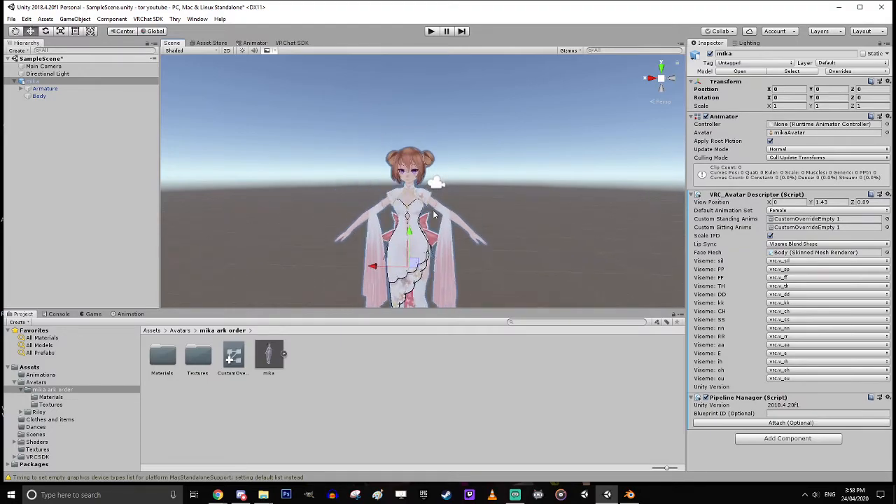
{"action": "scroll", "coordinate": [470, 258], "scroll_direction": "up", "scroll_amount": 2}
{"action": "scroll", "coordinate": [503, 247], "scroll_direction": "up", "scroll_amount": 1}
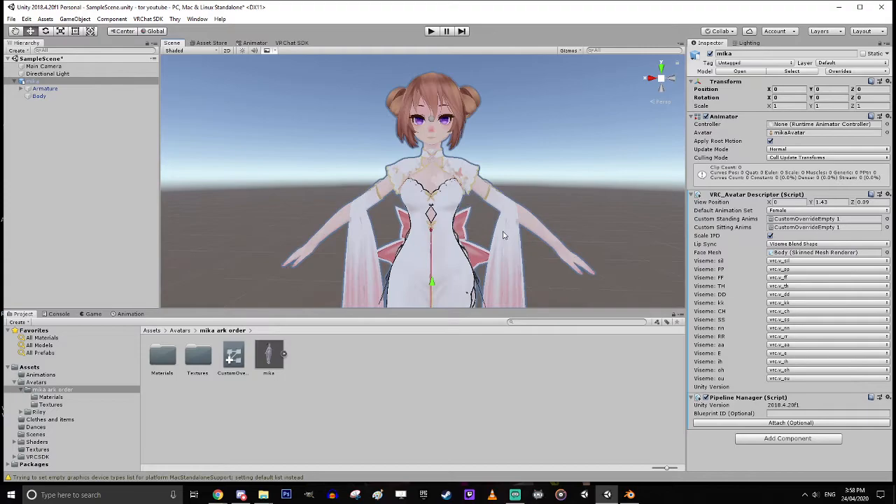
{"action": "scroll", "coordinate": [497, 245], "scroll_direction": "down", "scroll_amount": 2}
{"action": "middle_click_drag", "start_coordinate": [520, 243], "coordinate": [511, 262]}
{"action": "scroll", "coordinate": [513, 253], "scroll_direction": "up", "scroll_amount": 2}
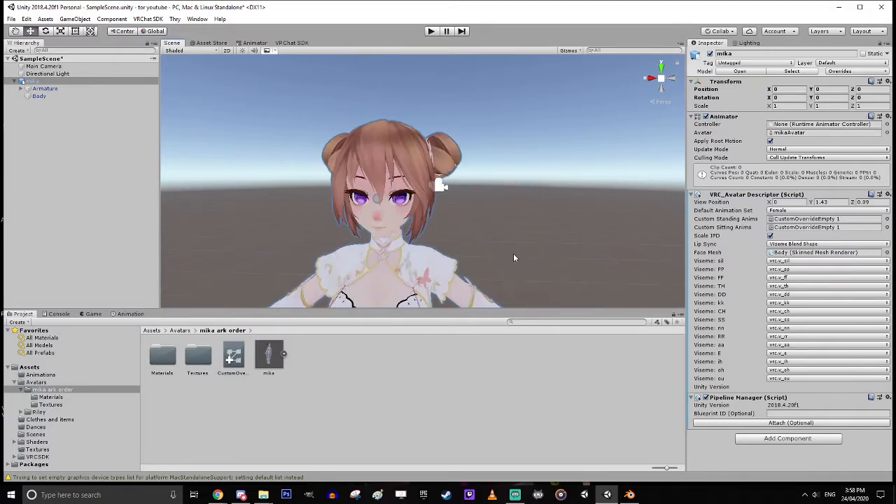
{"action": "scroll", "coordinate": [524, 221], "scroll_direction": "up", "scroll_amount": 1}
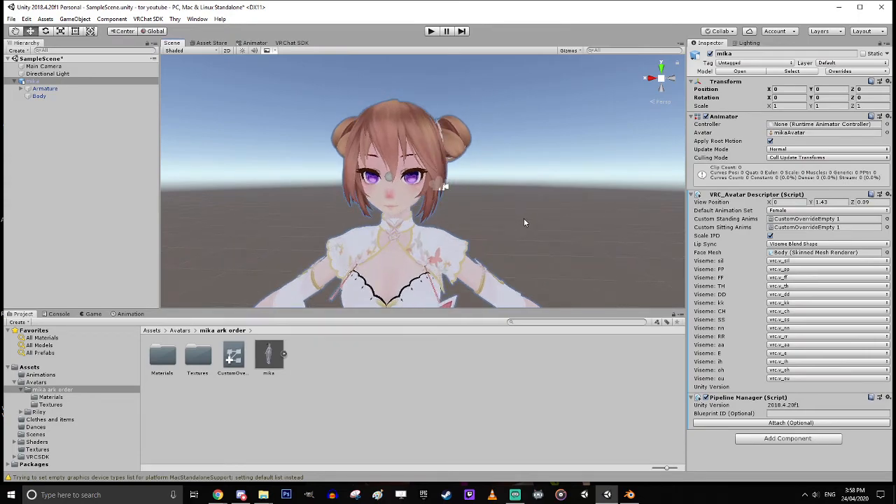
- In the VRChat SDK builder, auto-fix mika's automatic lightmap generation warning and the missing Streaming Mip Maps error
{"action": "left_click", "coordinate": [292, 43]}
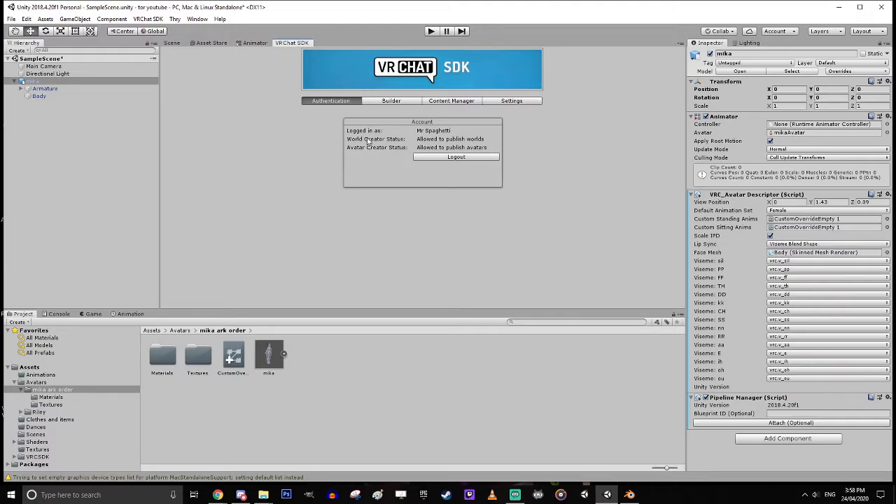
{"action": "left_click", "coordinate": [409, 101]}
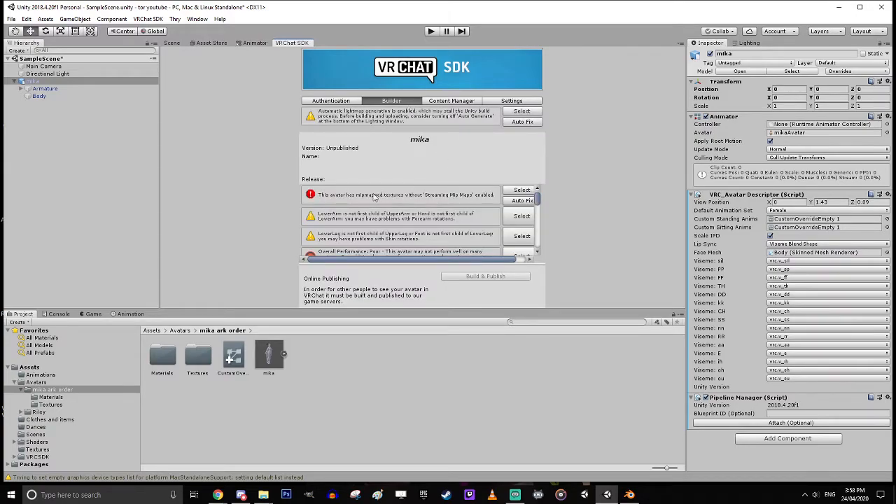
{"action": "scroll", "coordinate": [363, 230], "scroll_direction": "down", "scroll_amount": 1}
{"action": "scroll", "coordinate": [362, 230], "scroll_direction": "up", "scroll_amount": 1}
{"action": "left_click", "coordinate": [526, 123]}
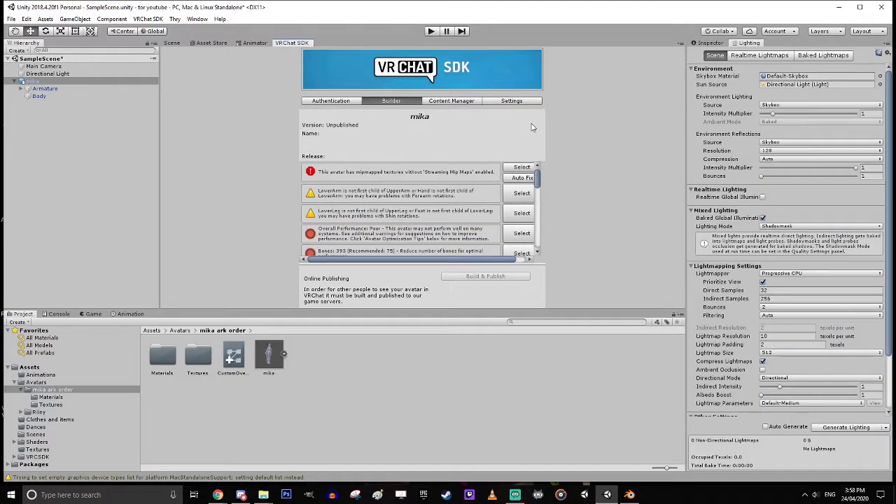
{"action": "left_click", "coordinate": [521, 180]}
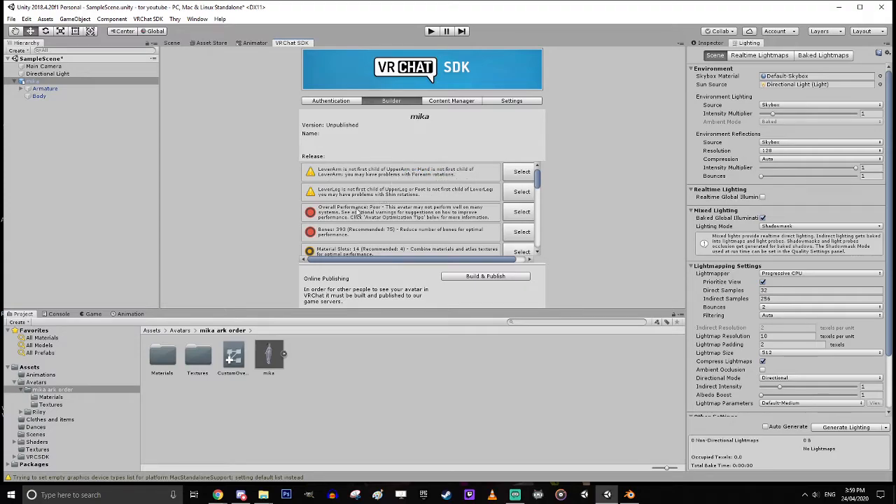
- Review mika's performance ratings for bones, material slots, polygons, bounding box size and mesh renderers in the builder
{"action": "scroll", "coordinate": [357, 208], "scroll_direction": "down", "scroll_amount": 2}
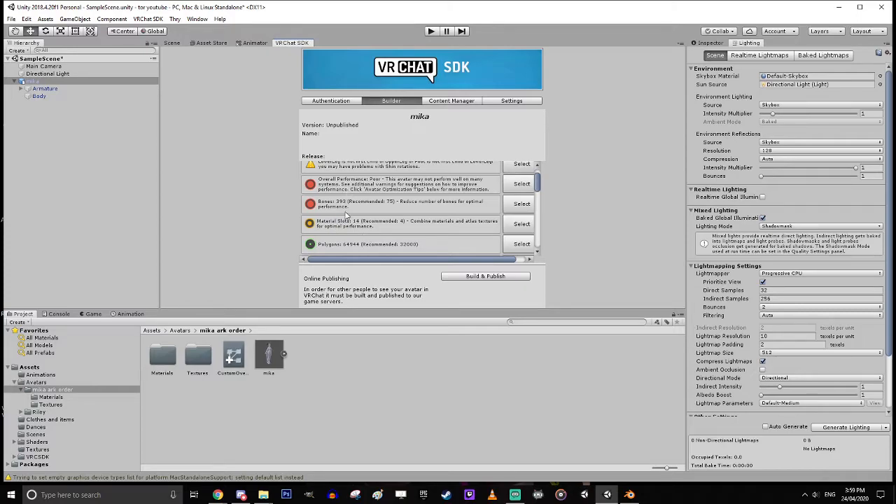
{"action": "scroll", "coordinate": [390, 206], "scroll_direction": "down", "scroll_amount": 1}
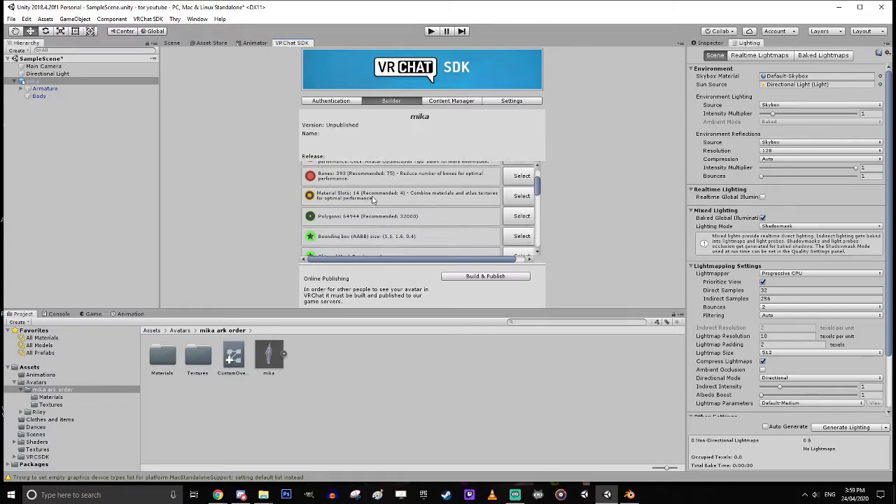
{"action": "scroll", "coordinate": [378, 203], "scroll_direction": "down", "scroll_amount": 1}
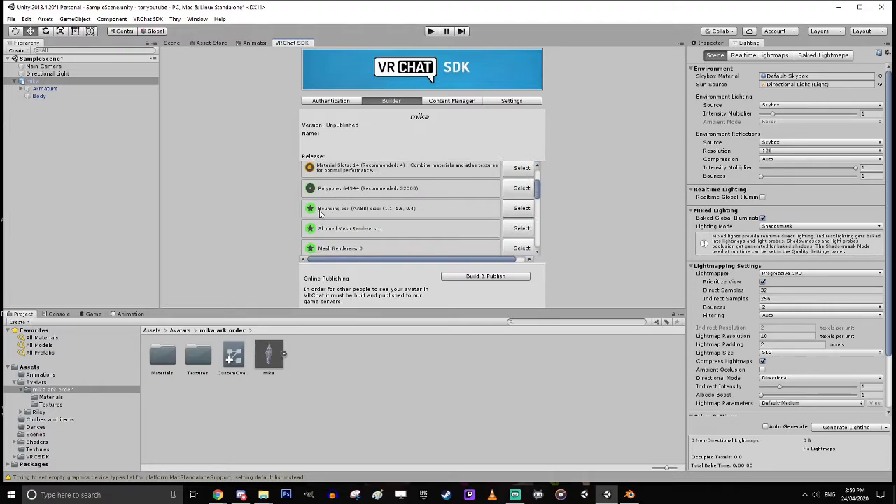
- Review mika's remaining builder ratings for skinned meshes, dynamic bones, cloth, physics and audio, and recheck the overall performance and bone warnings
{"action": "scroll", "coordinate": [358, 232], "scroll_direction": "down", "scroll_amount": 1}
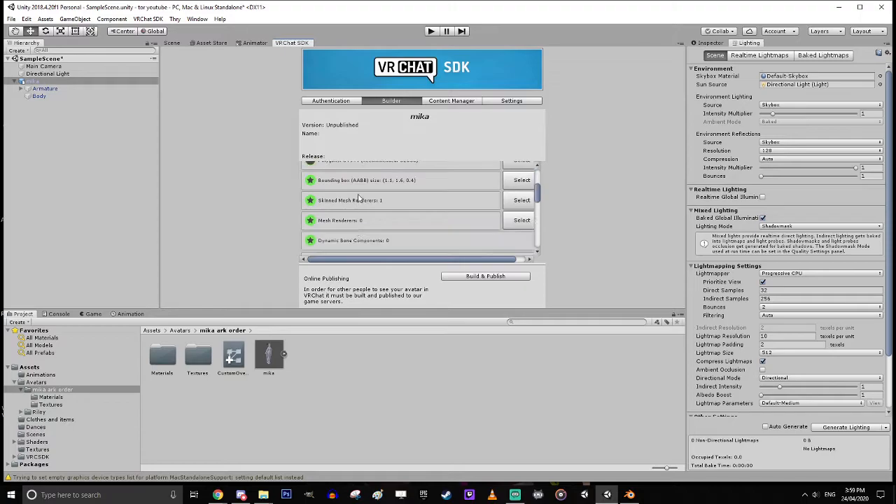
{"action": "scroll", "coordinate": [365, 234], "scroll_direction": "down", "scroll_amount": 1}
{"action": "scroll", "coordinate": [381, 218], "scroll_direction": "down", "scroll_amount": 6}
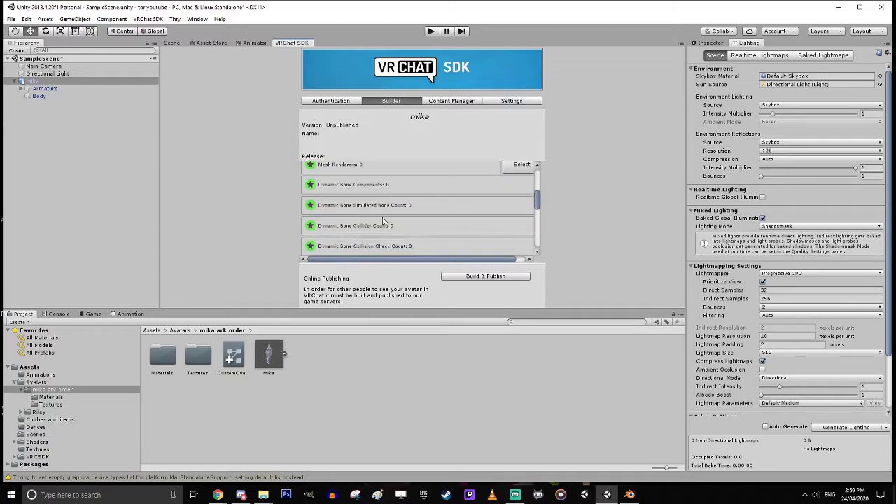
{"action": "scroll", "coordinate": [377, 214], "scroll_direction": "down", "scroll_amount": 5}
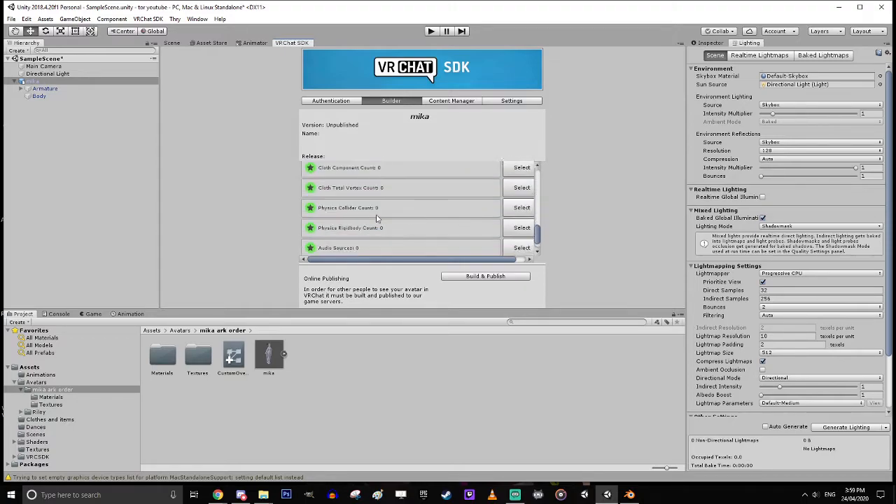
{"action": "scroll", "coordinate": [364, 248], "scroll_direction": "up", "scroll_amount": 12}
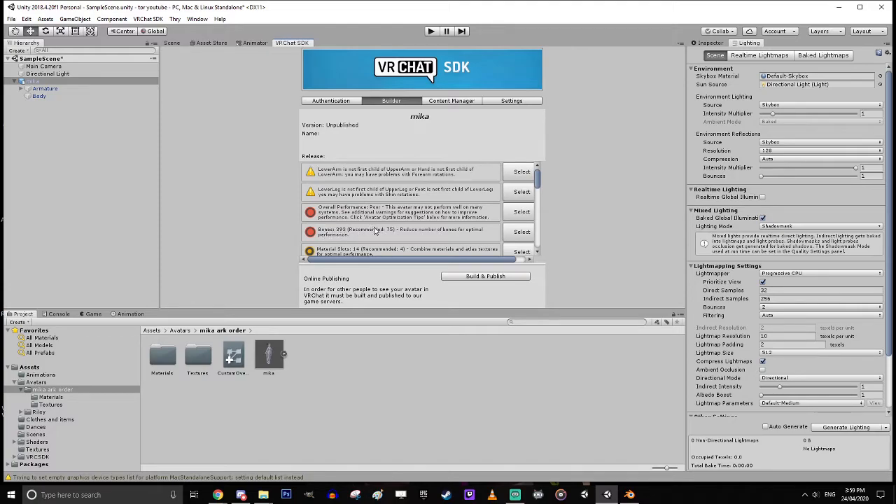
- Switch to Blender and examine the model's armature from the side and front, including the hair, sleeve and dress bones
{"action": "left_click", "coordinate": [629, 494]}
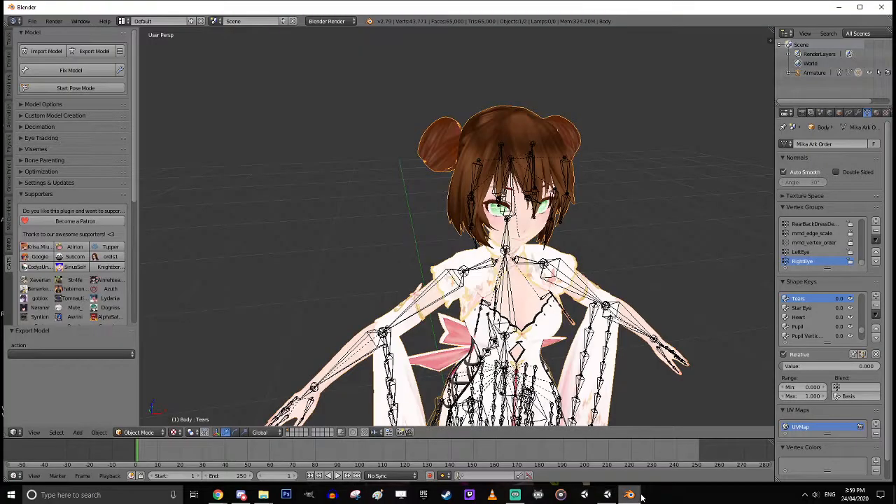
{"action": "scroll", "coordinate": [628, 320], "scroll_direction": "down", "scroll_amount": 2}
{"action": "middle_click_drag", "start_coordinate": [628, 320], "coordinate": [728, 299]}
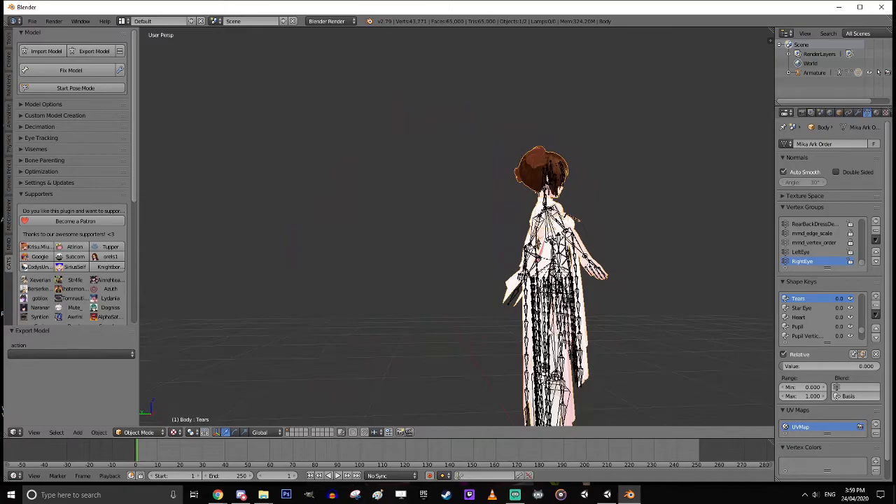
{"action": "middle_click_drag", "start_coordinate": [617, 400], "coordinate": [590, 332]}
{"action": "middle_click_drag", "start_coordinate": [511, 326], "coordinate": [539, 291]}
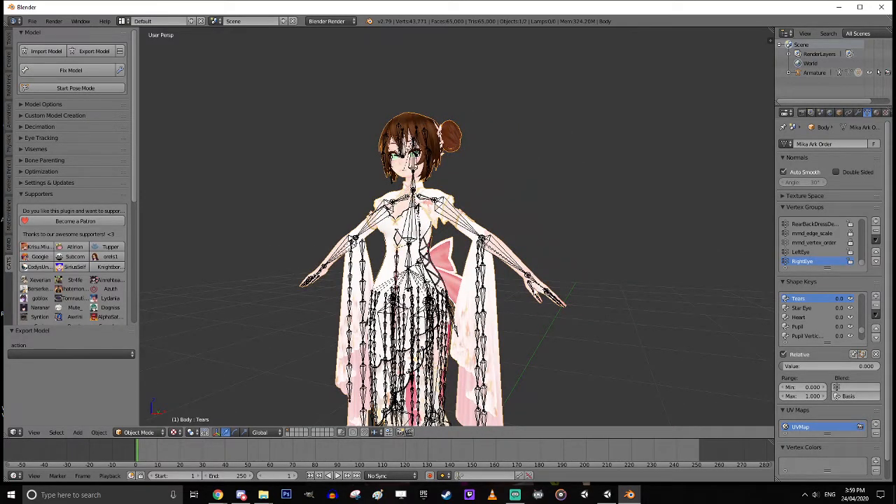
- Switch back to Unity and start Build & Publish for the mika avatar
{"action": "left_click", "coordinate": [606, 495]}
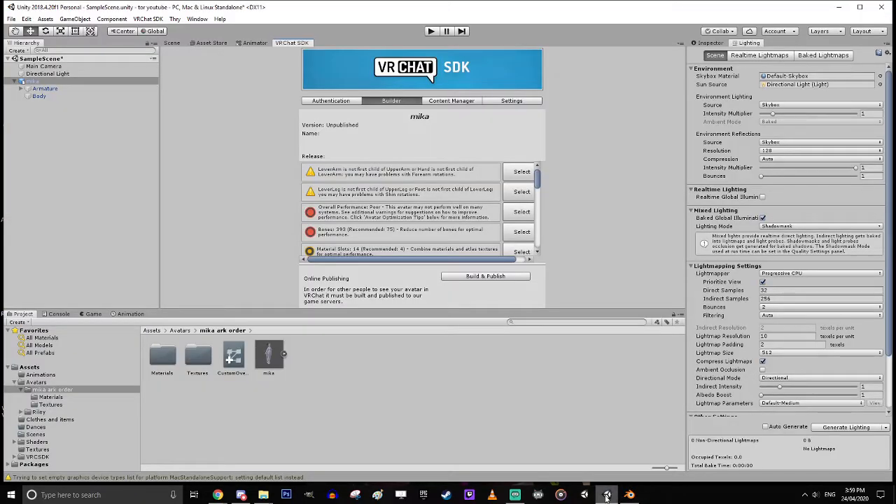
{"action": "left_click", "coordinate": [484, 277]}
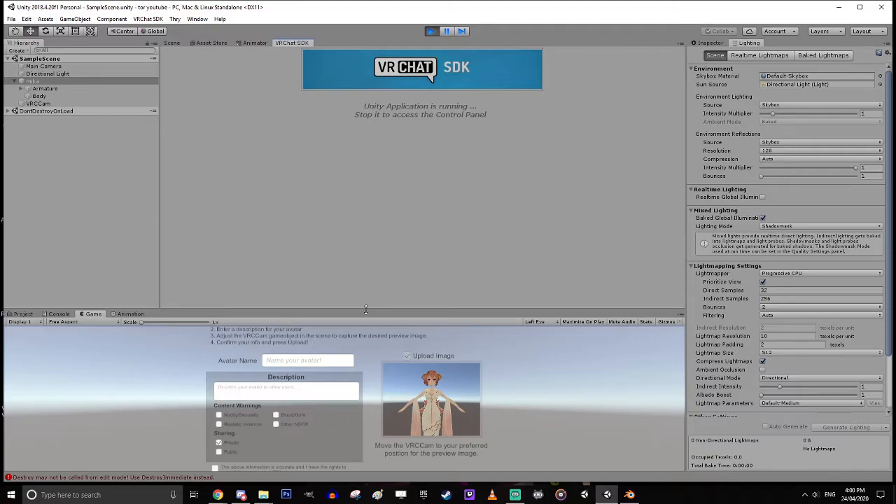
- Dock the Game view beside the VRChat SDK view and enter "youtube" as the new avatar's name
{"action": "left_click_drag", "start_coordinate": [373, 308], "coordinate": [374, 251]}
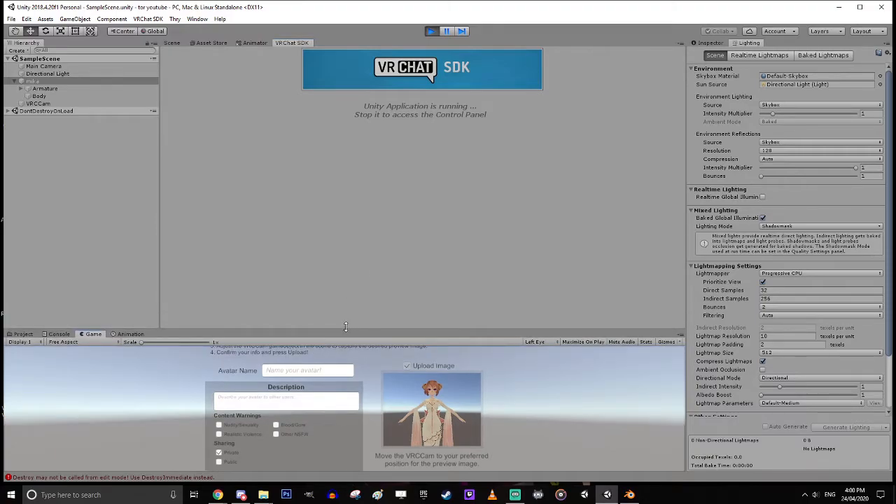
{"action": "left_click_drag", "start_coordinate": [91, 334], "coordinate": [346, 54]}
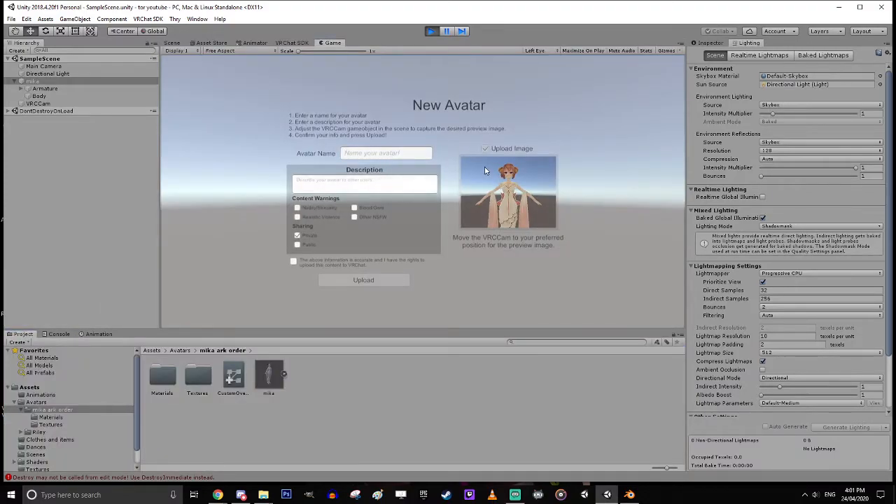
{"action": "type", "text": "youtube"}
- Select VRCCam in the scene and move it up and along its depth axis to frame mika's head and shoulders
{"action": "left_click", "coordinate": [171, 42]}
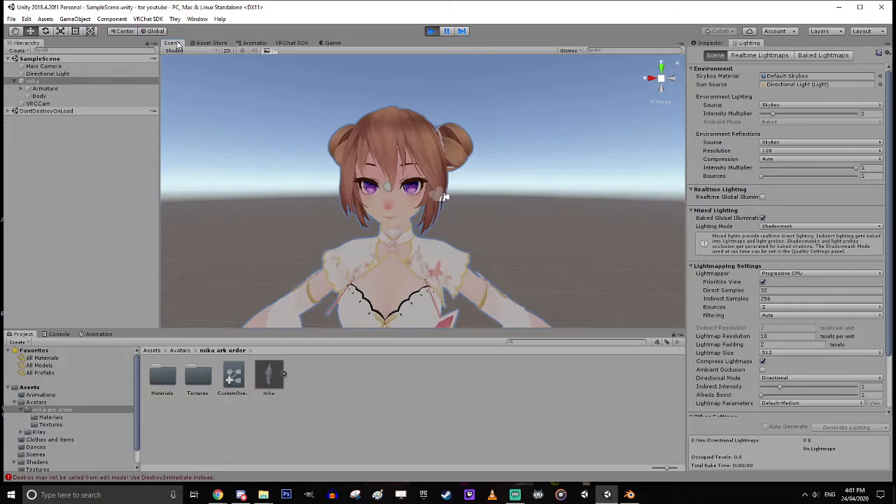
{"action": "left_click", "coordinate": [31, 103]}
{"action": "scroll", "coordinate": [329, 166], "scroll_direction": "down", "scroll_amount": 3}
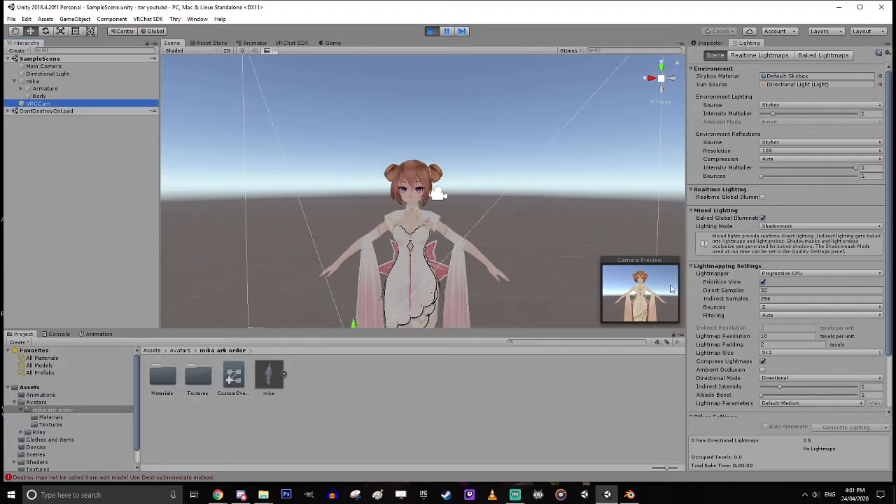
{"action": "scroll", "coordinate": [533, 252], "scroll_direction": "down", "scroll_amount": 2}
{"action": "middle_click_drag", "start_coordinate": [432, 262], "coordinate": [294, 277]}
{"action": "middle_click_drag", "start_coordinate": [435, 242], "coordinate": [550, 308]}
{"action": "left_click_drag", "start_coordinate": [549, 308], "coordinate": [355, 248], "text": "alt"}
{"action": "scroll", "coordinate": [343, 248], "scroll_direction": "up", "scroll_amount": 2}
{"action": "middle_click_drag", "start_coordinate": [314, 250], "coordinate": [252, 255]}
{"action": "left_click_drag", "start_coordinate": [273, 241], "coordinate": [340, 245]}
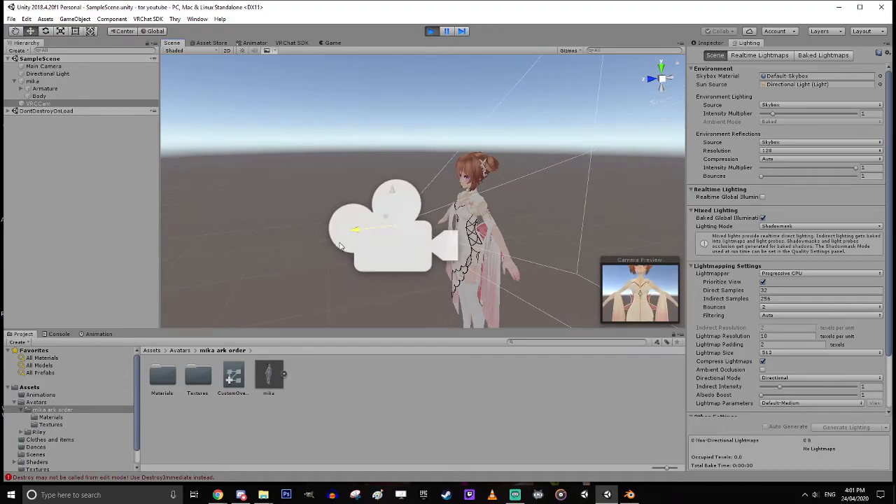
{"action": "left_click_drag", "start_coordinate": [393, 198], "coordinate": [398, 159]}
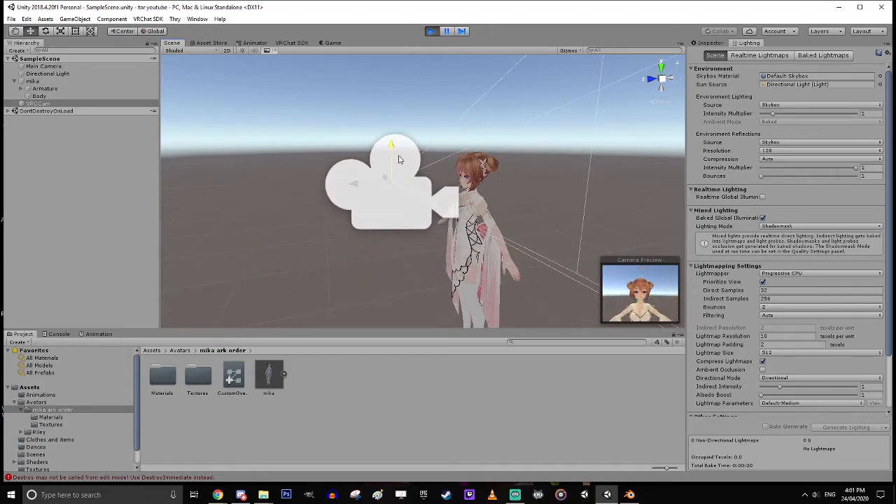
{"action": "left_click_drag", "start_coordinate": [356, 184], "coordinate": [366, 192]}
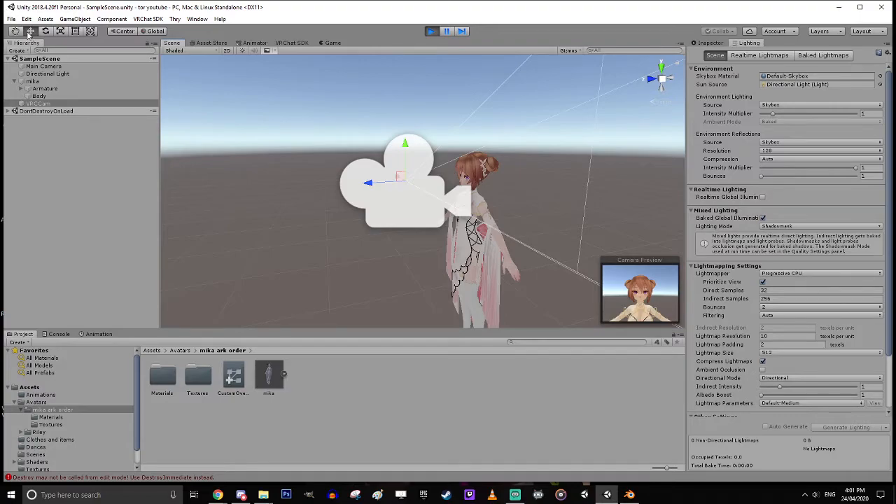
- Rotate VRCCam to a tilted angle and raise it so the preview image shows mika's face and upper body
{"action": "left_click", "coordinate": [46, 32]}
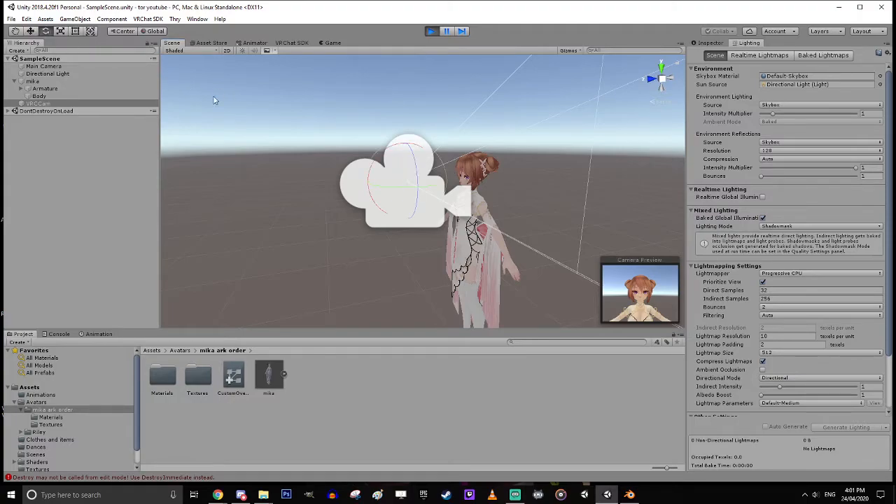
{"action": "left_click_drag", "start_coordinate": [399, 194], "coordinate": [384, 182]}
{"action": "mouse_move", "coordinate": [387, 151]}
{"action": "left_mouse_down"}
{"action": "mouse_move", "coordinate": [378, 157]}
{"action": "mouse_move", "coordinate": [402, 148]}
{"action": "left_mouse_up"}
{"action": "left_click", "coordinate": [32, 32]}
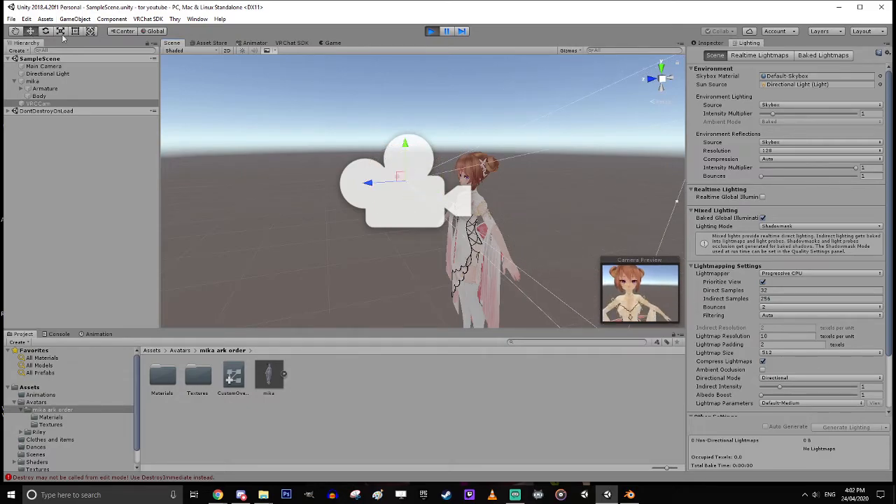
{"action": "left_click_drag", "start_coordinate": [402, 181], "coordinate": [399, 178]}
{"action": "left_click_drag", "start_coordinate": [402, 146], "coordinate": [404, 136]}
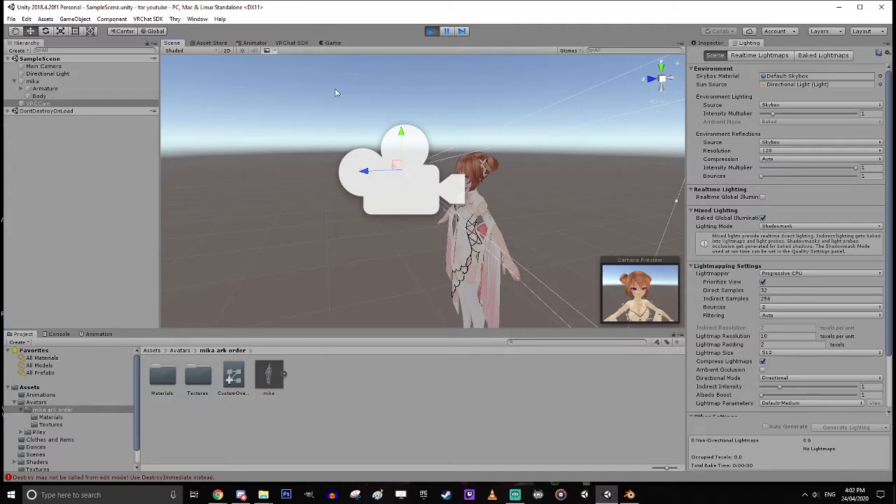
- Confirm the content accuracy and rights statement in the New Avatar form and upload the avatar
{"action": "left_click", "coordinate": [333, 43]}
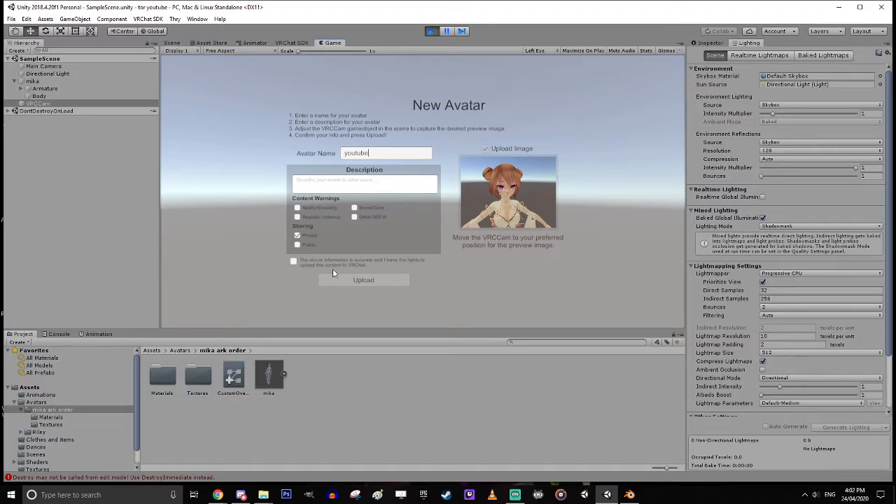
{"action": "left_click", "coordinate": [296, 263]}
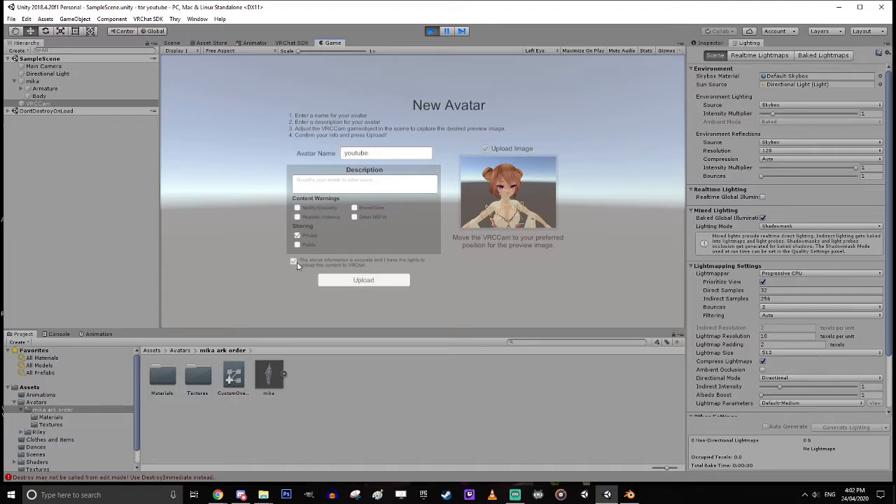
{"action": "left_click", "coordinate": [374, 280]}
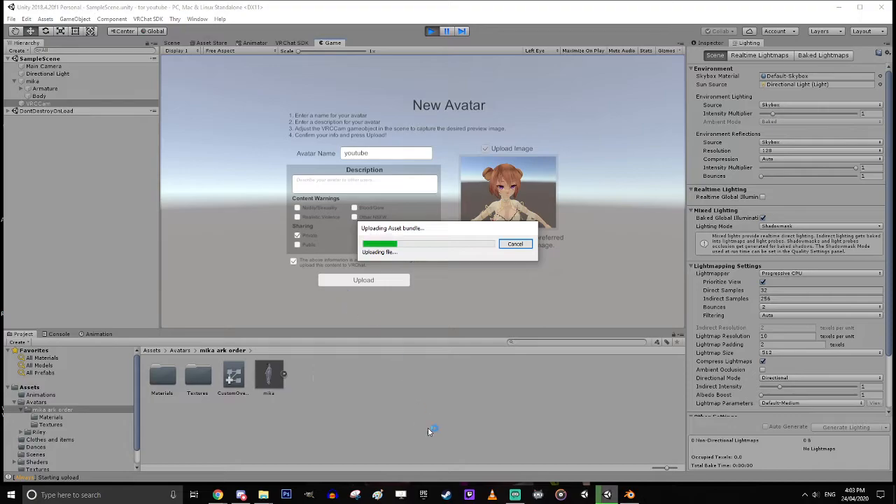
- Open the Steam library and launch VRChat
{"action": "right_click", "coordinate": [445, 495]}
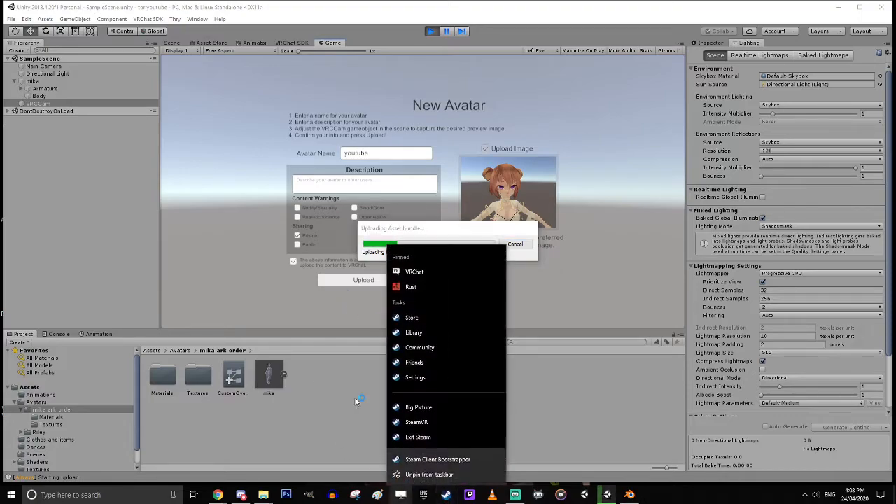
{"action": "left_click", "coordinate": [437, 333]}
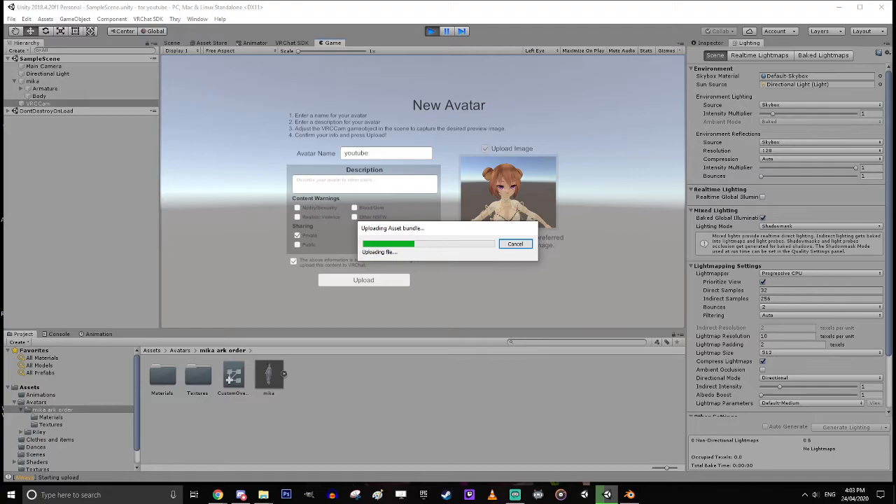
{"action": "left_click", "coordinate": [802, 495]}
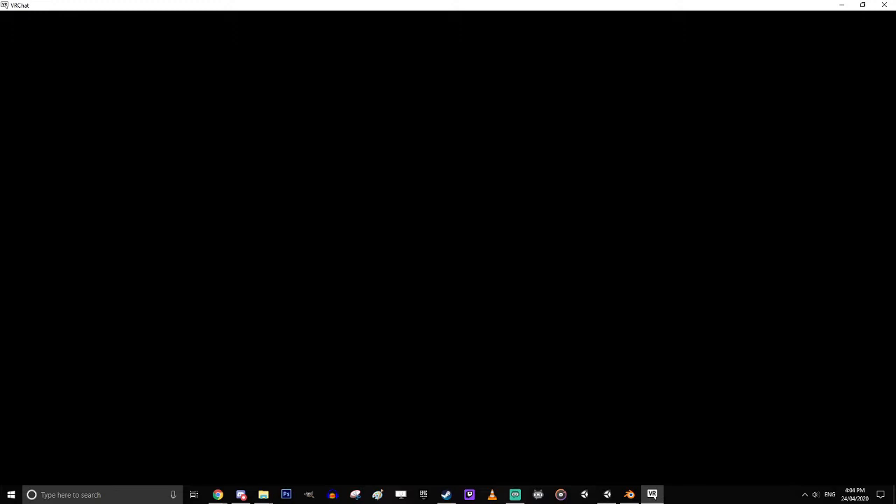
- Return to Unity, acknowledge the upload completion message and minimise the editor
{"action": "left_click", "coordinate": [606, 496]}
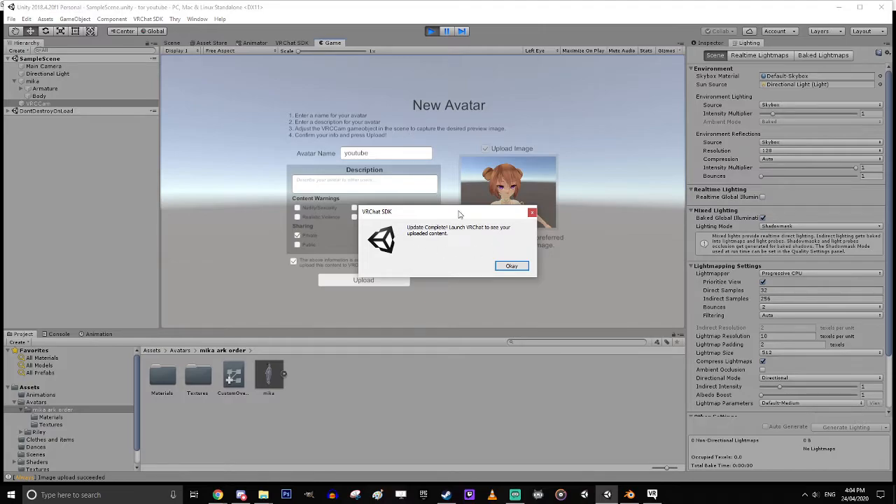
{"action": "left_click", "coordinate": [522, 272]}
{"action": "left_click", "coordinate": [838, 7]}
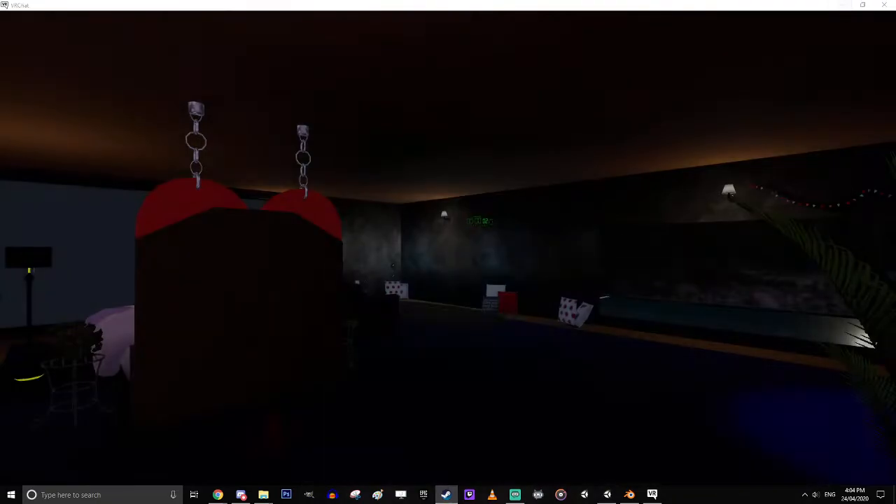
- Switch to VRChat and open the Worlds browser from the quick menu
{"action": "left_click", "coordinate": [447, 252]}
{"action": "key", "text": "w"}
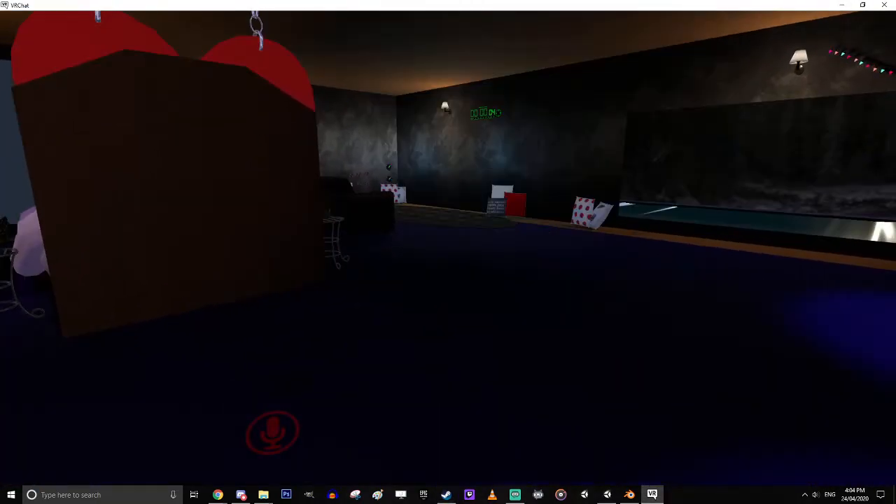
{"action": "key", "text": "Escape"}
{"action": "key", "text": "Escape"}
{"action": "key", "text": "Escape"}
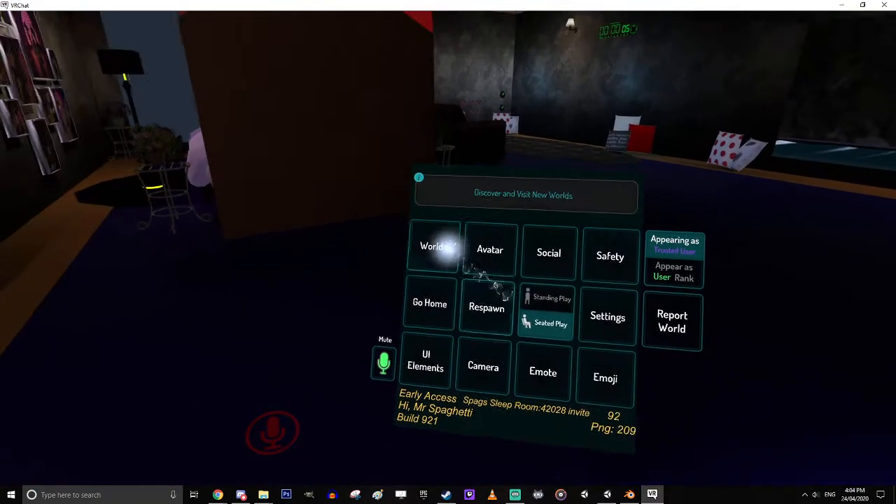
{"action": "left_click", "coordinate": [445, 247]}
- Search the worlds by title for "test" and rerun the same search
{"action": "left_click", "coordinate": [680, 49]}
{"action": "type", "text": "test"}
{"action": "key", "text": "Return"}
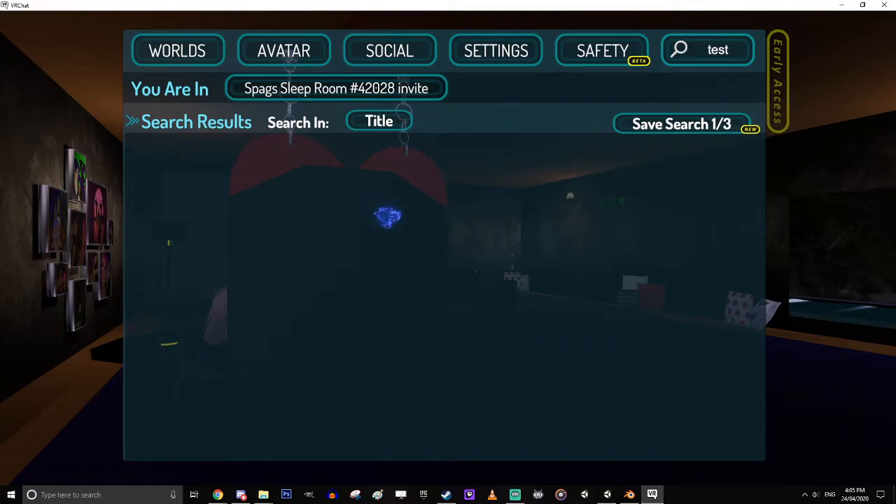
{"action": "left_click", "coordinate": [730, 49]}
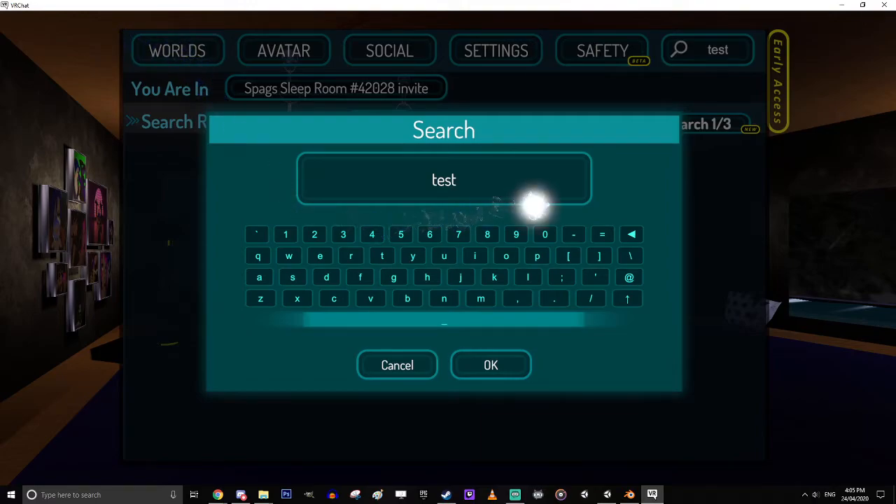
{"action": "key", "text": "BackSpace"}
{"action": "type", "text": "t"}
{"action": "key", "text": "Return"}
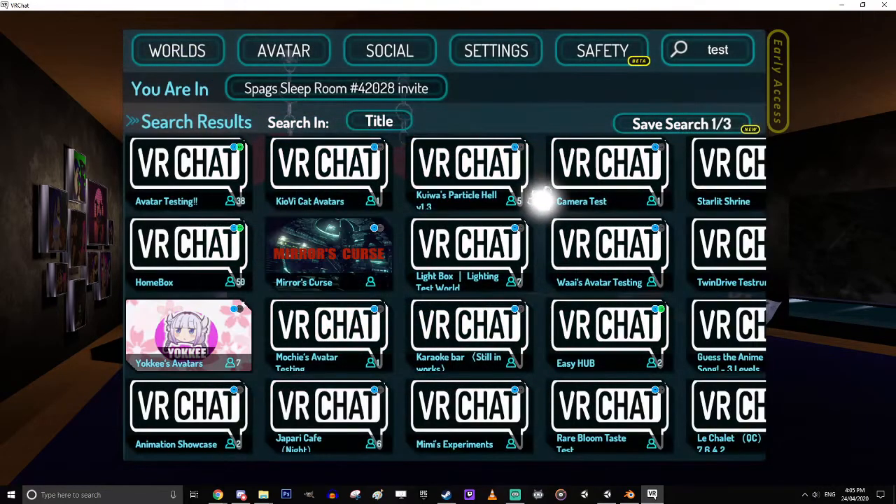
- Create a new Invite+ instance of the "Avatar Testing!!" world and go to it
{"action": "left_click", "coordinate": [157, 175]}
{"action": "left_click", "coordinate": [172, 423]}
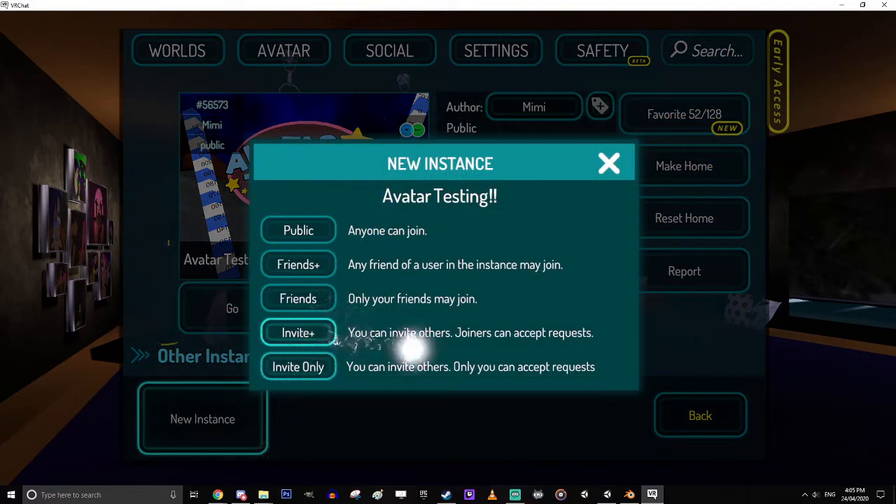
{"action": "left_click", "coordinate": [296, 330]}
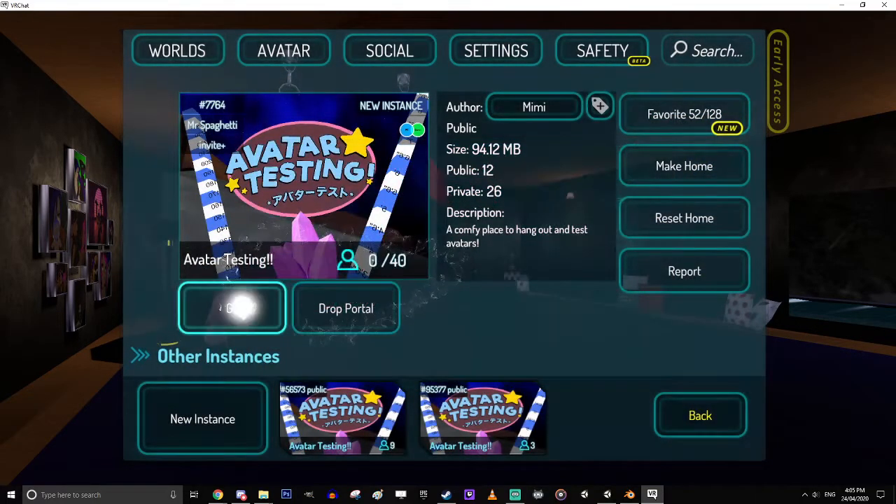
{"action": "left_click", "coordinate": [240, 308]}
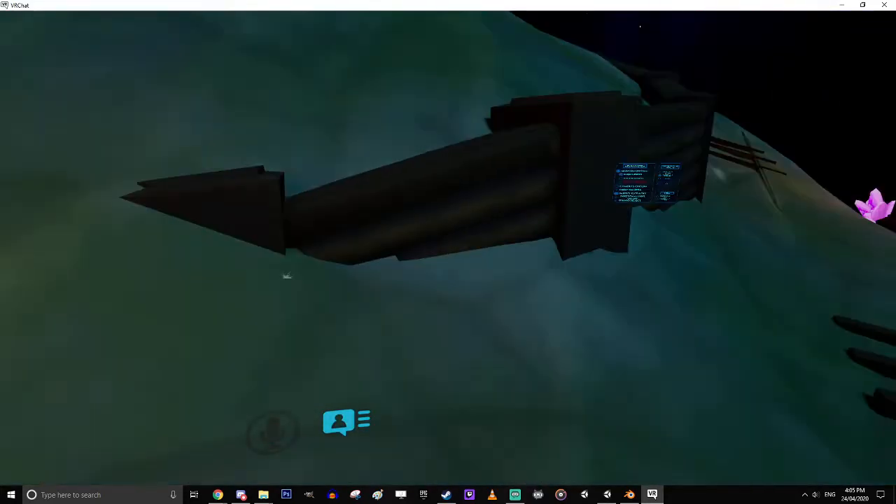
- Walk from the spawn area across the stone floor to the large mirror so the avatar faces its reflection
{"action": "key", "text": "w"}
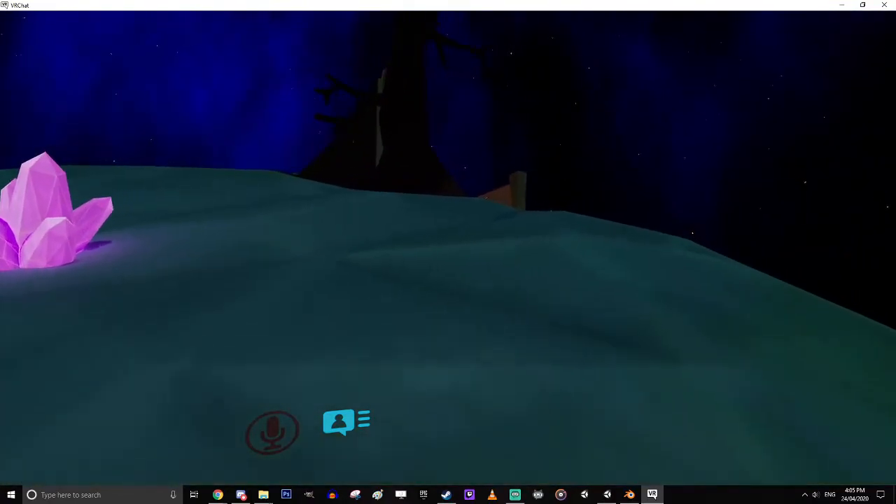
{"action": "key", "text": "w"}
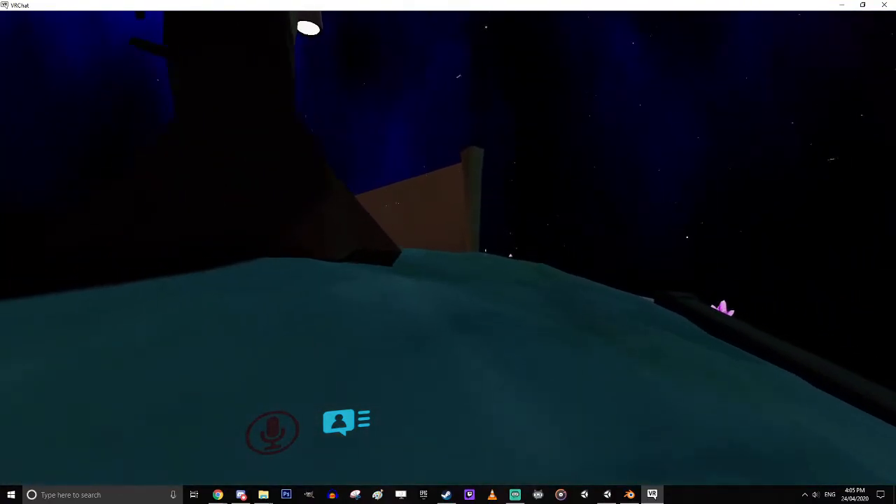
{"action": "key", "text": "w"}
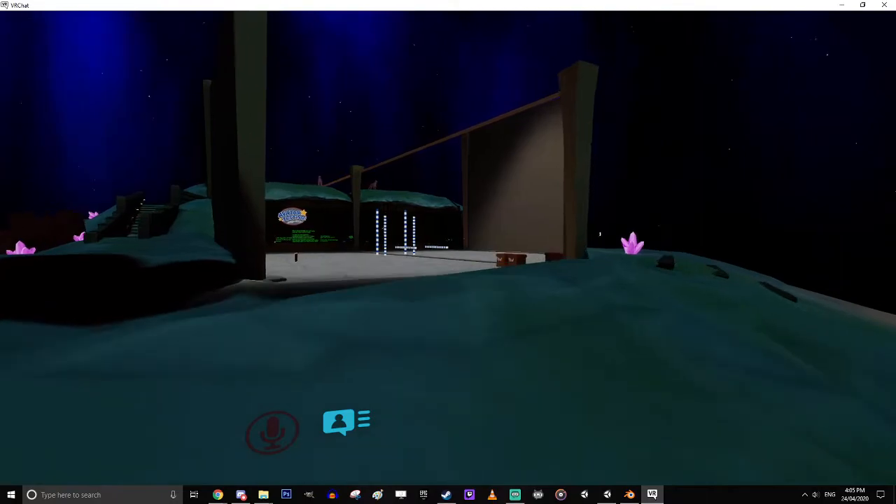
{"action": "key", "text": "w"}
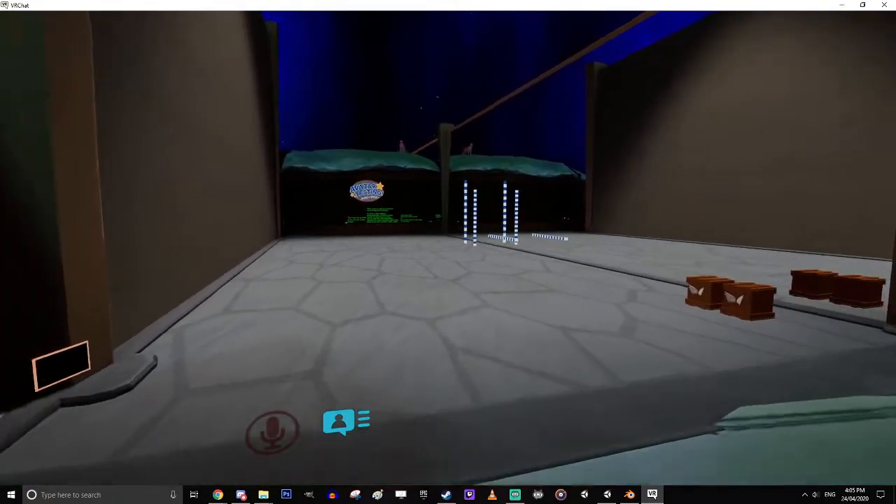
{"action": "key", "text": "w"}
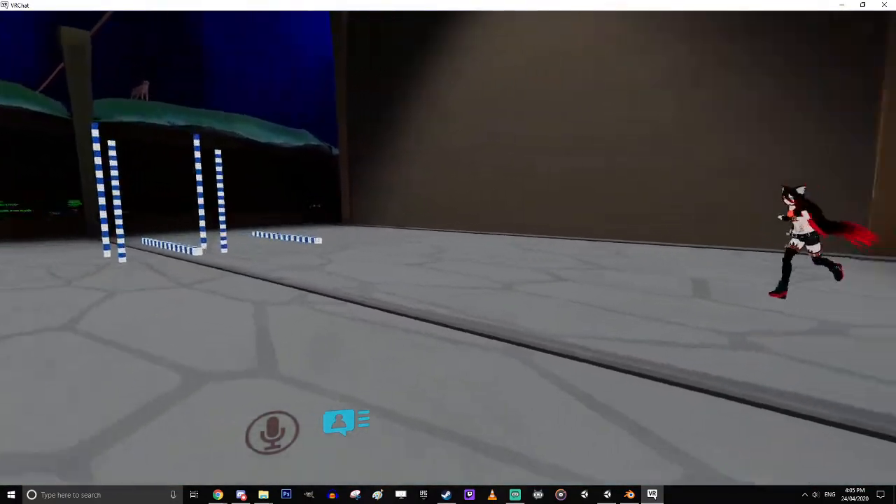
{"action": "key", "text": "w"}
- Open the avatar browser and change into the "youtube" avatar from My Creations
{"action": "key", "text": "Escape"}
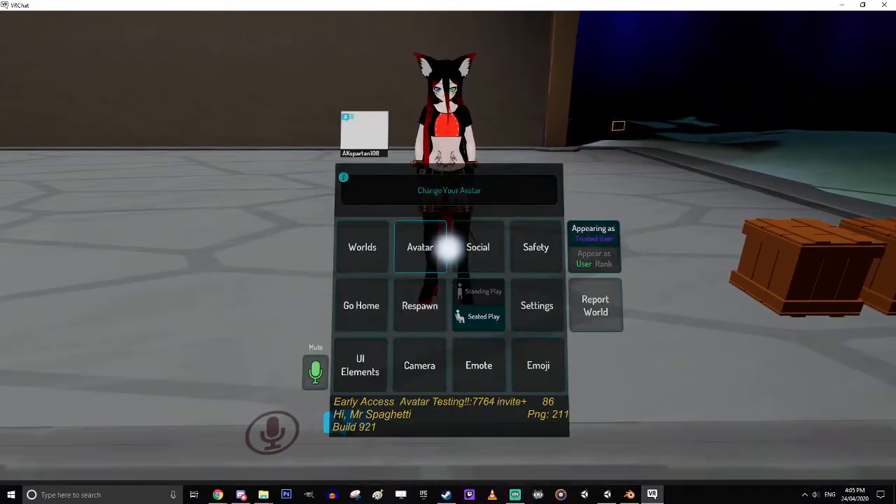
{"action": "left_click", "coordinate": [443, 252]}
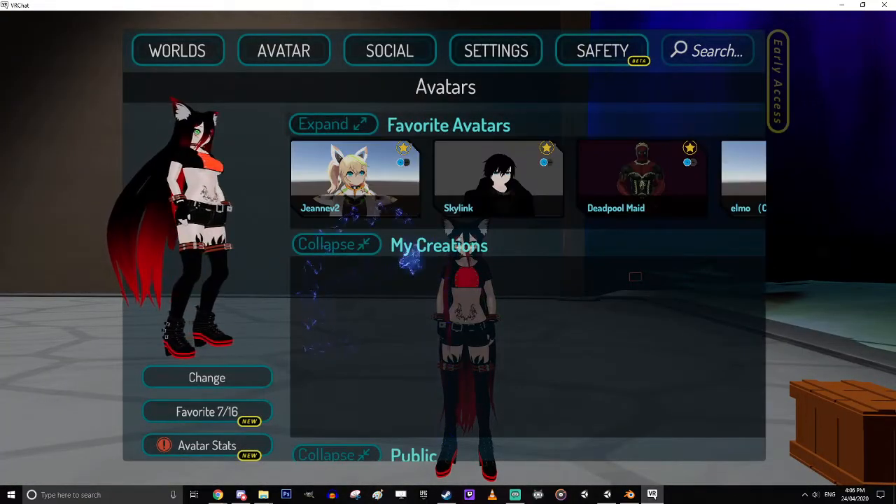
{"action": "left_click", "coordinate": [327, 301]}
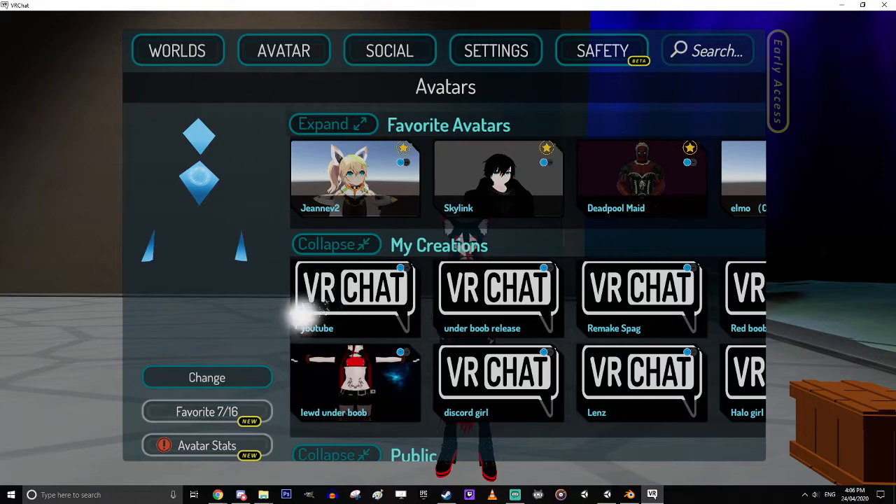
{"action": "left_click", "coordinate": [230, 377]}
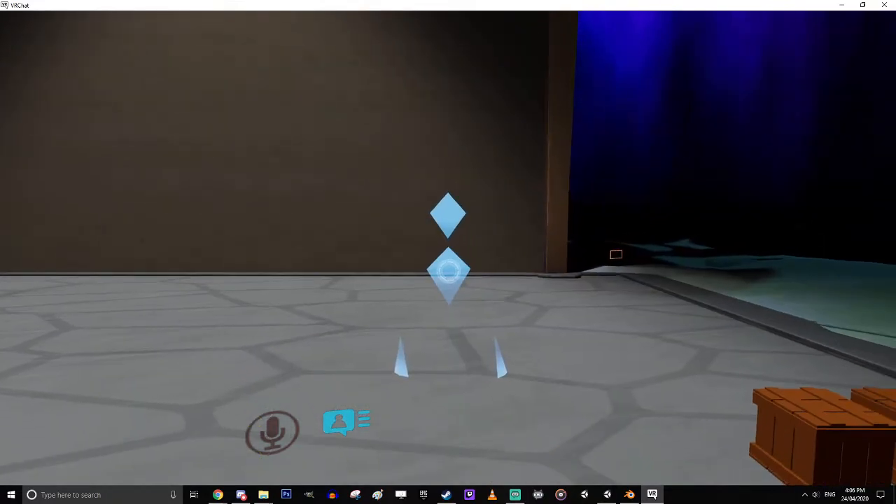
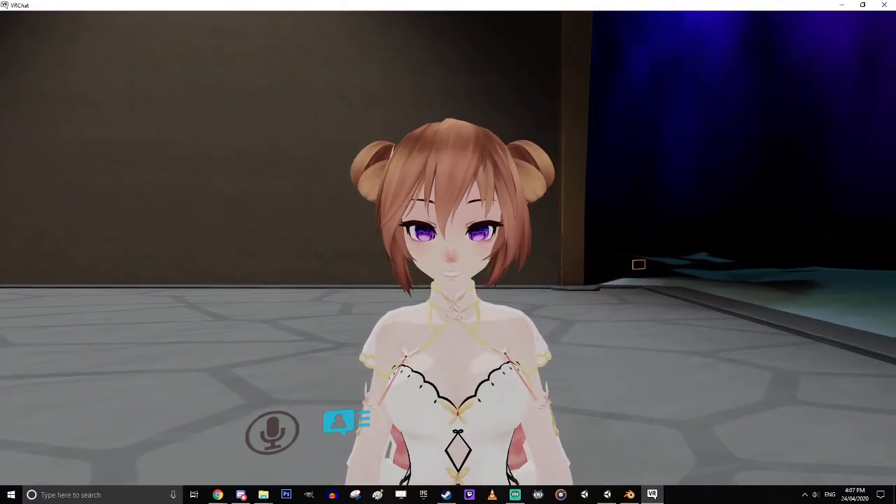
- Examine the new avatar's body and face in the mirror from farther away and close up, and switch away from VRChat
{"action": "key", "text": "s"}
{"action": "key", "text": "w"}
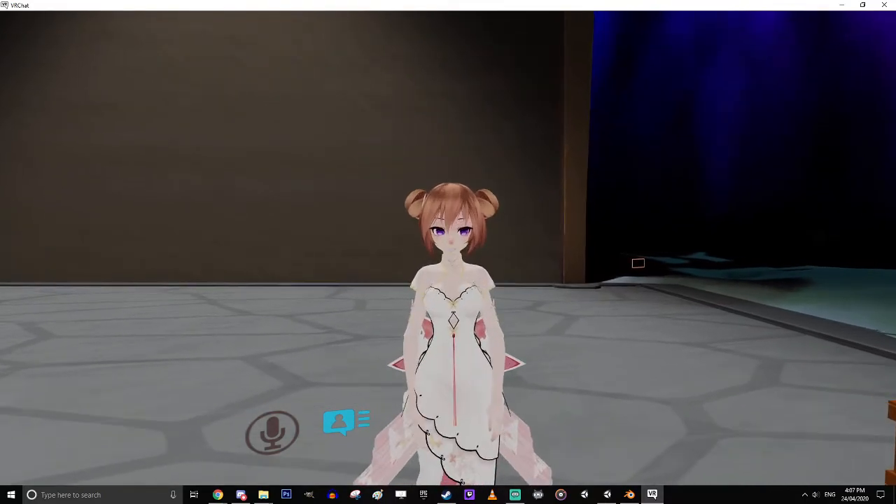
{"action": "key", "text": "w"}
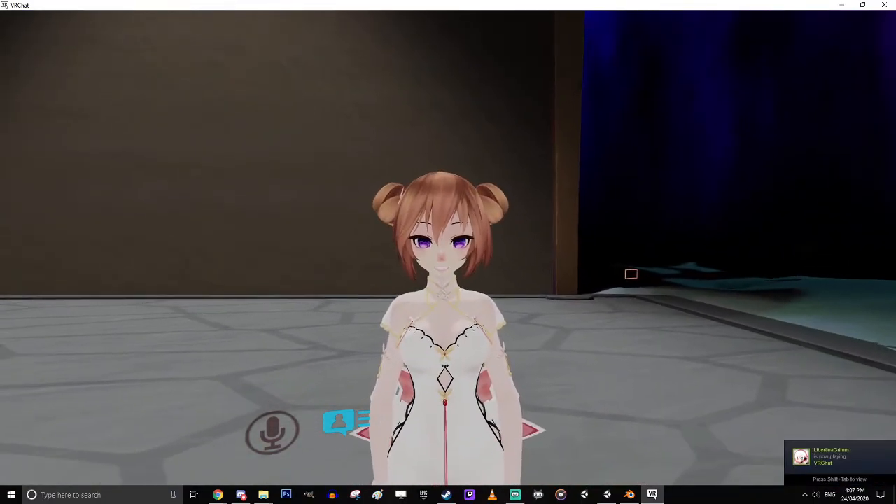
{"action": "key", "text": "w"}
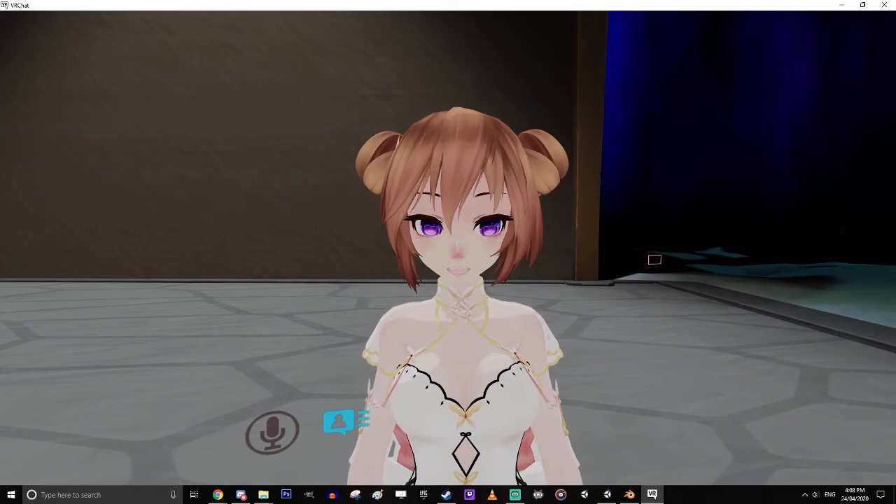
{"action": "key", "text": "alt+Tab"}
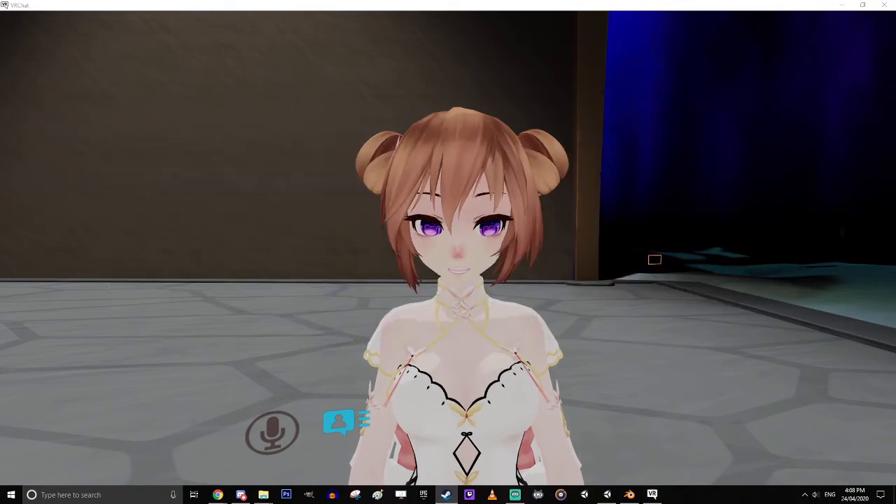